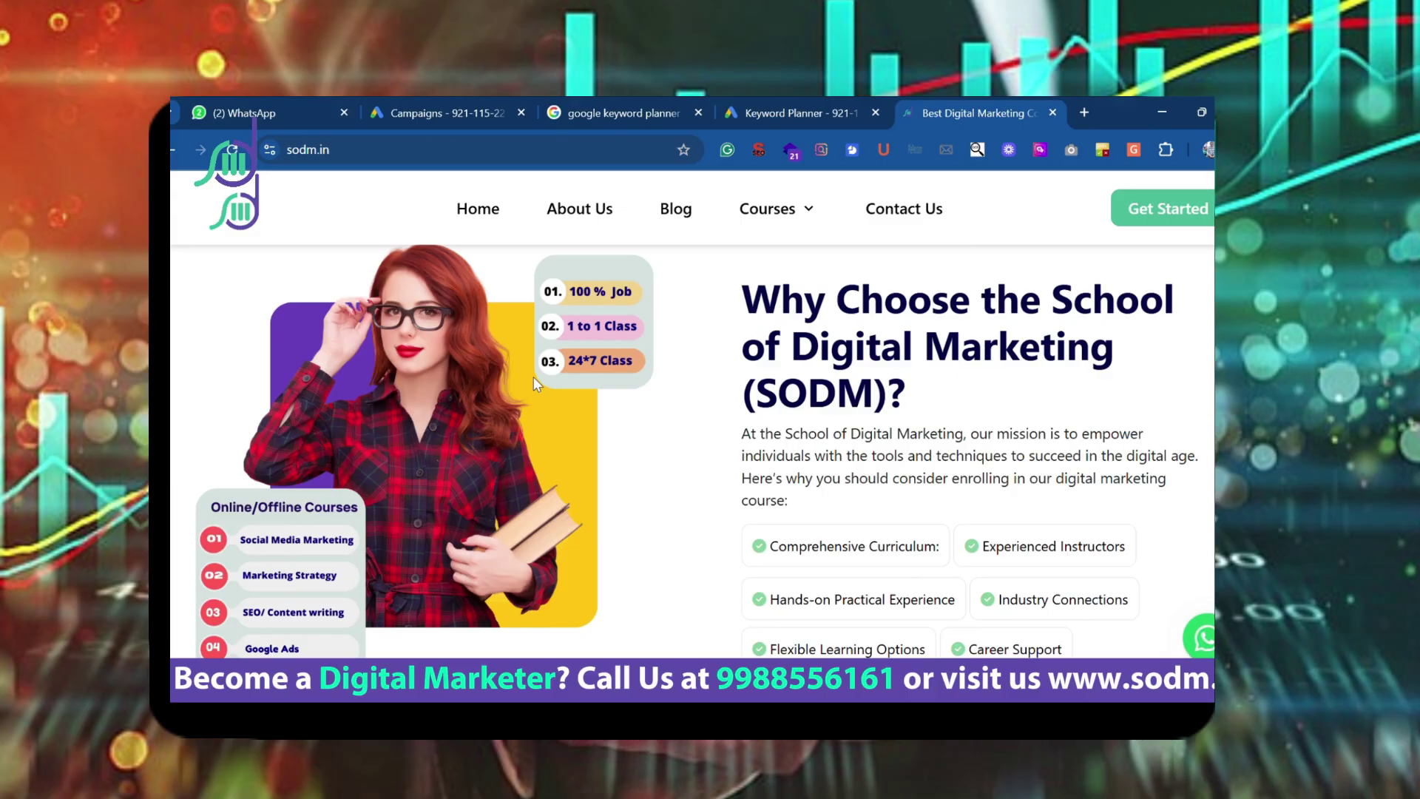
# Step: Examine the sodm.in home page, covering the reasons to choose the school and the learning modules section
pyautogui.scroll(4, 534, 376)
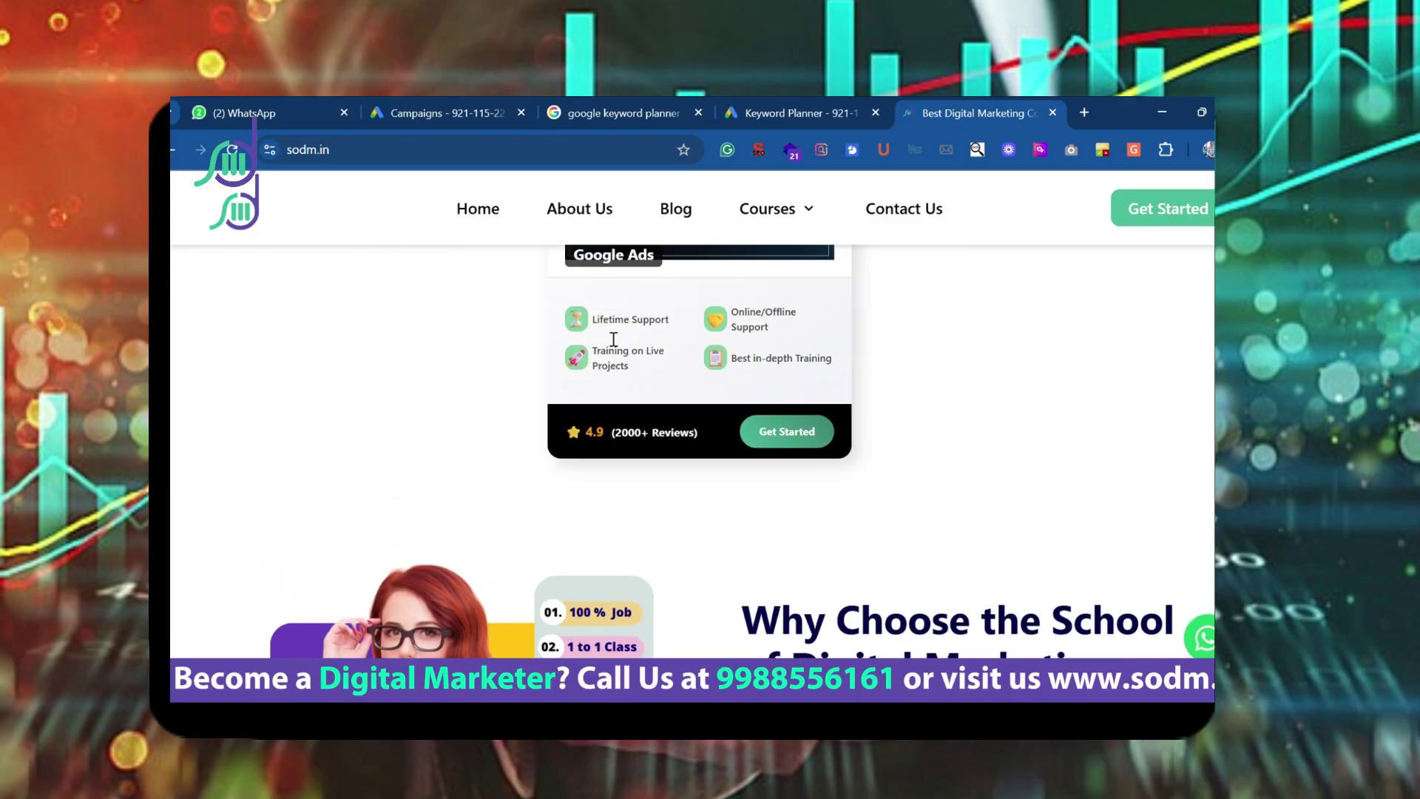
pyautogui.scroll(-5, 963, 482)
pyautogui.scroll(-2, 965, 497)
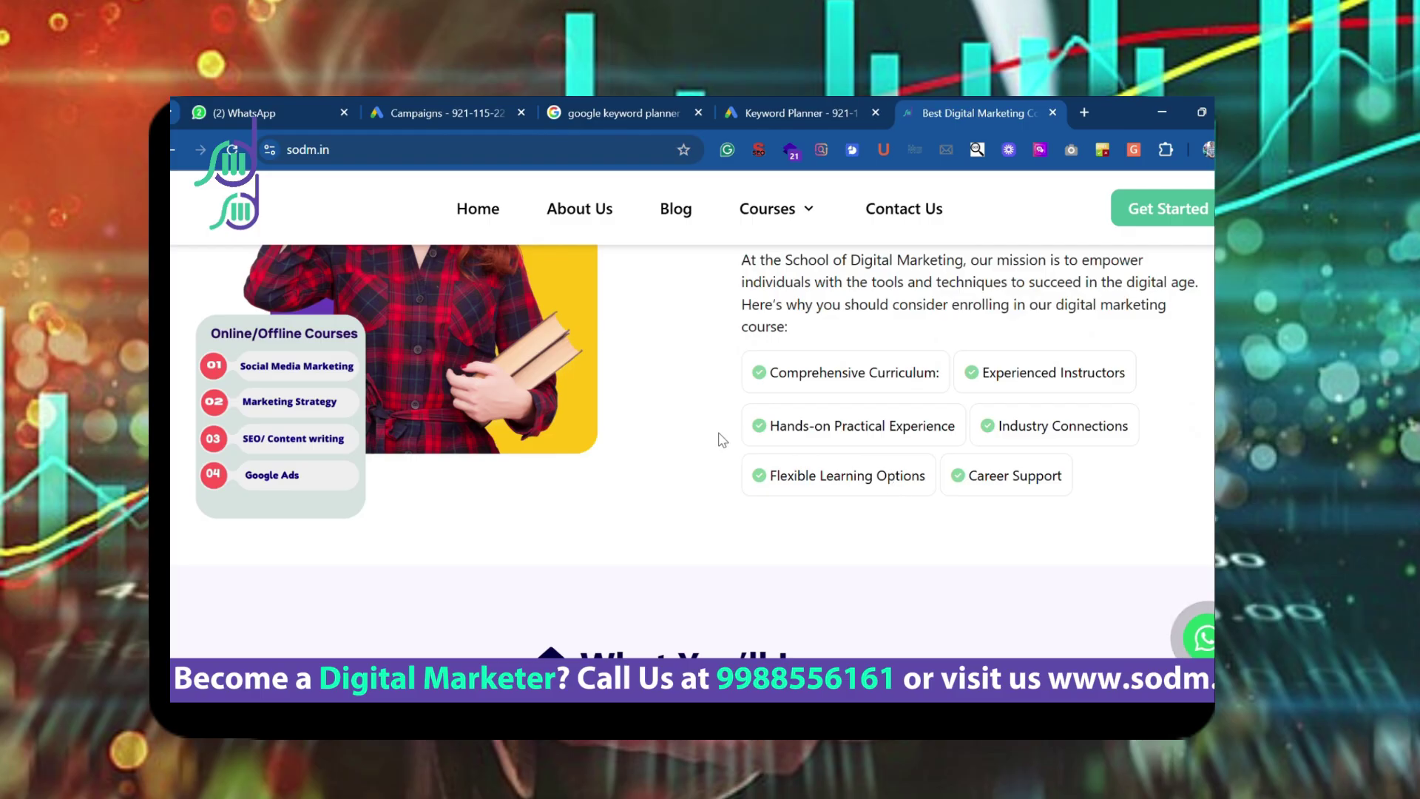
pyautogui.scroll(-4, 630, 458)
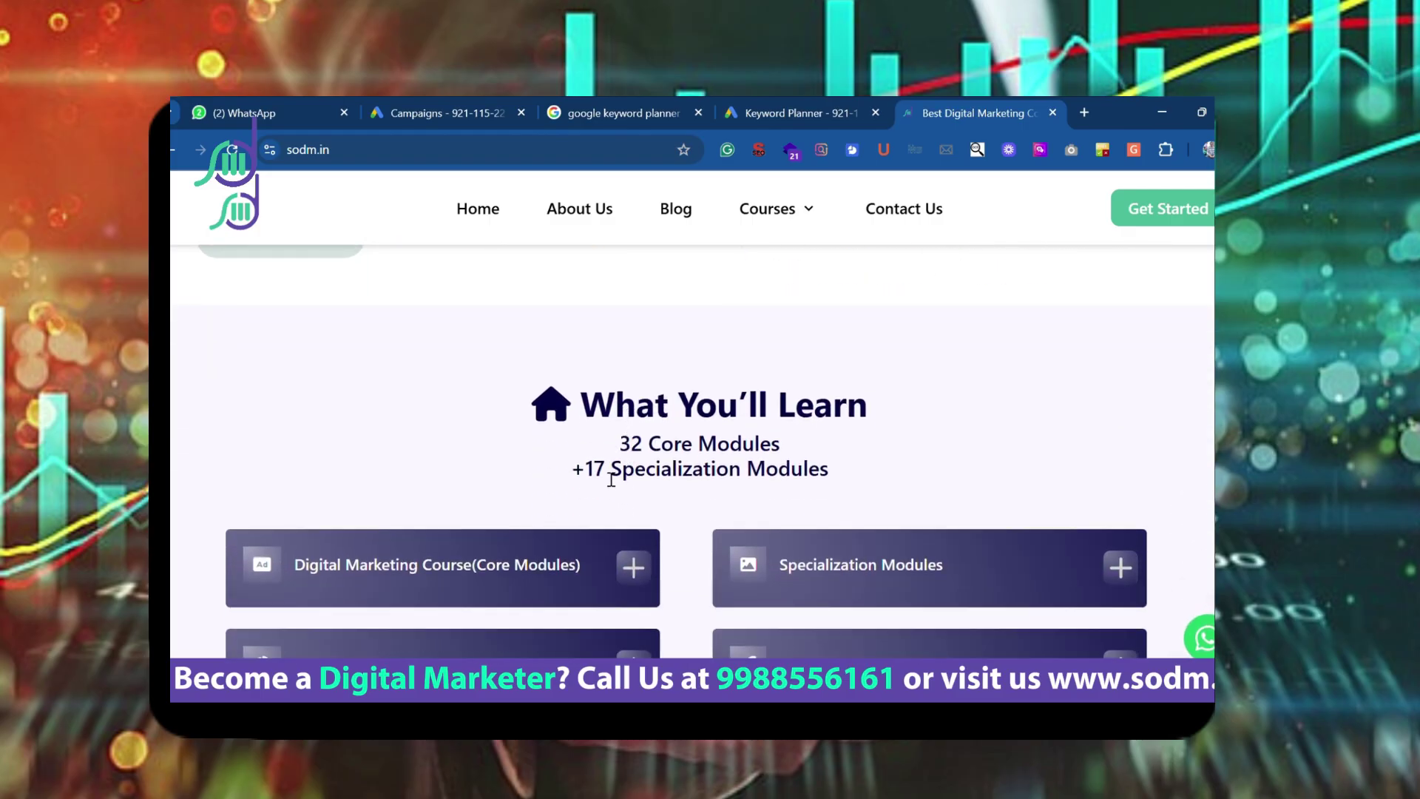
pyautogui.scroll(5, 611, 480)
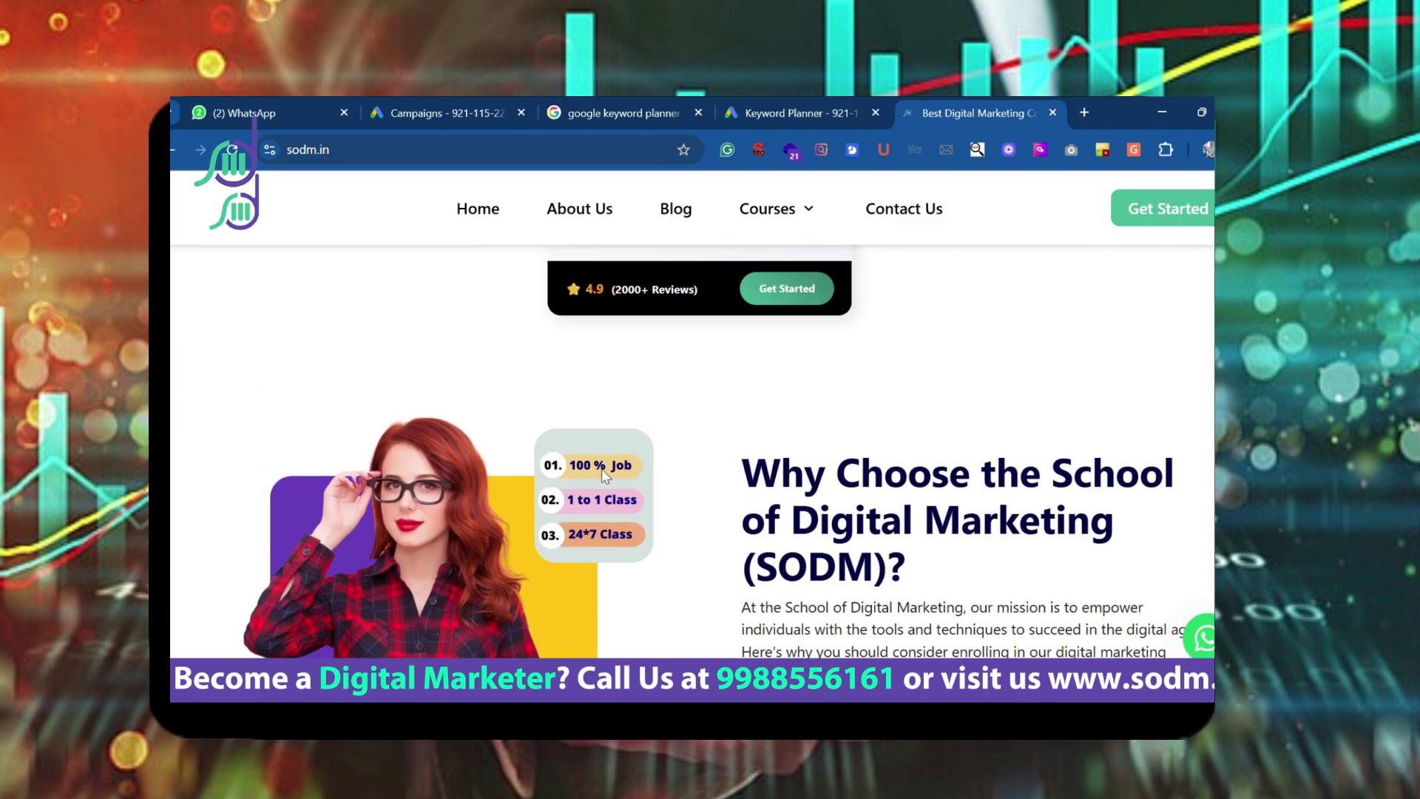
# Step: Open the site's About Us page and read the welcome text about the School of Digital Marketing
pyautogui.click(590, 214)
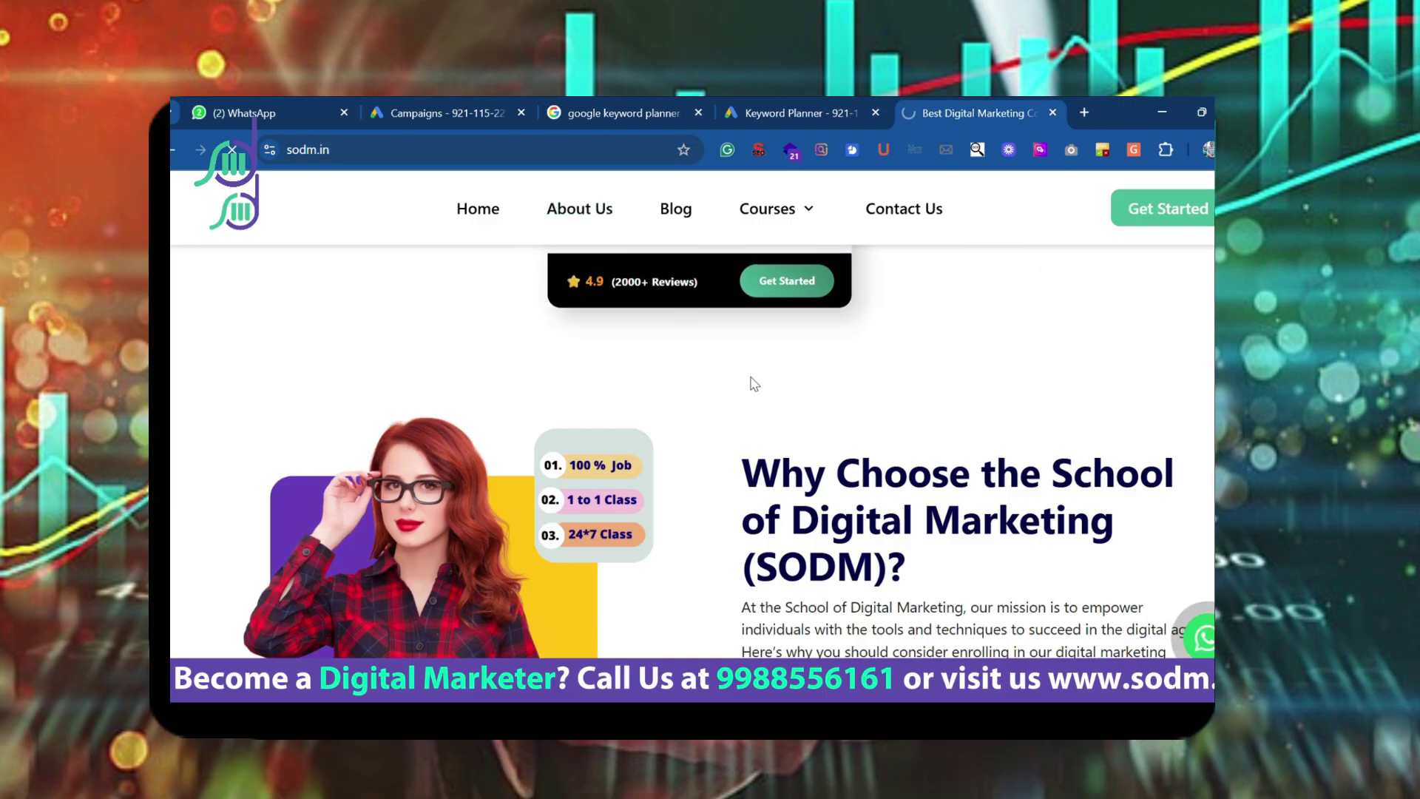
pyautogui.scroll(-7, 849, 378)
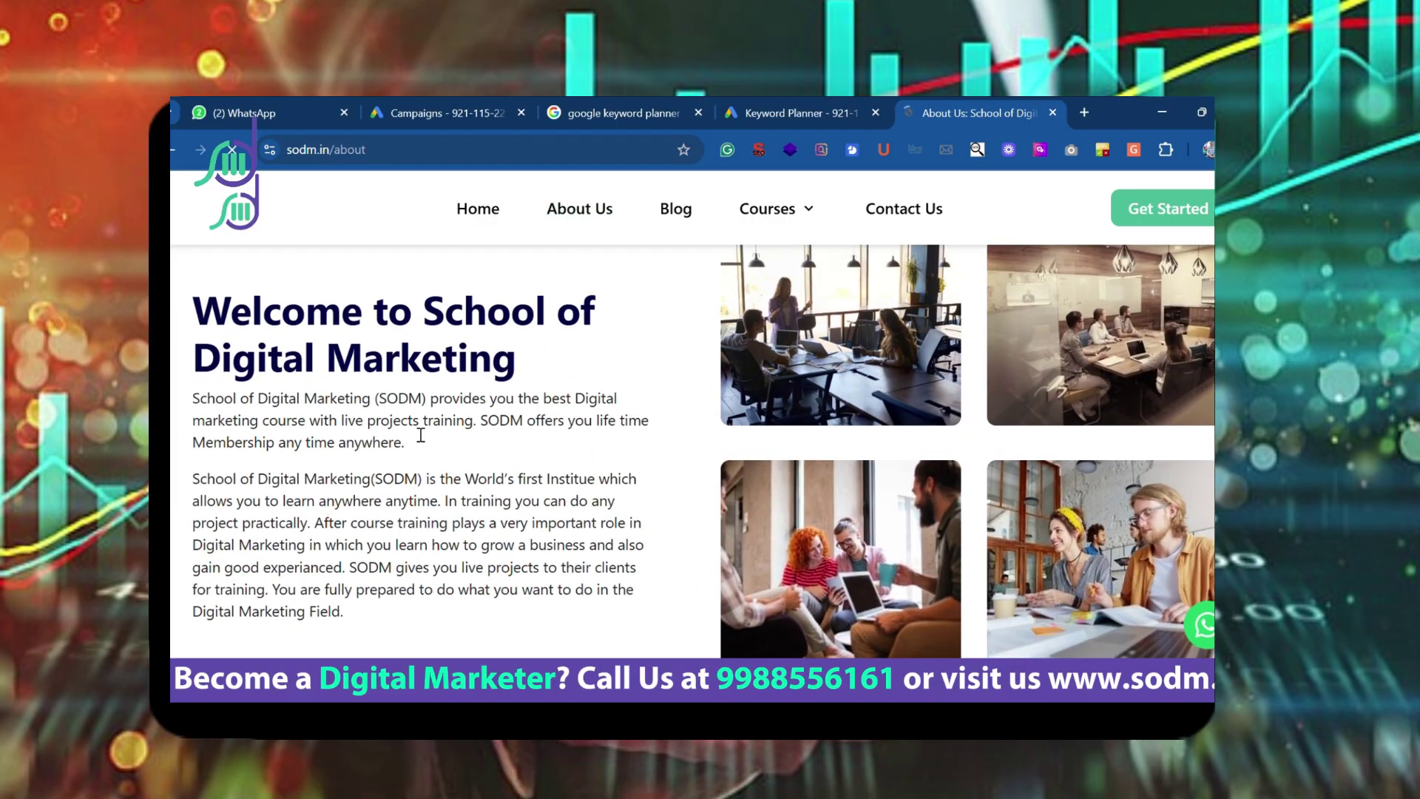
pyautogui.scroll(-1, 411, 429)
pyautogui.scroll(1, 411, 431)
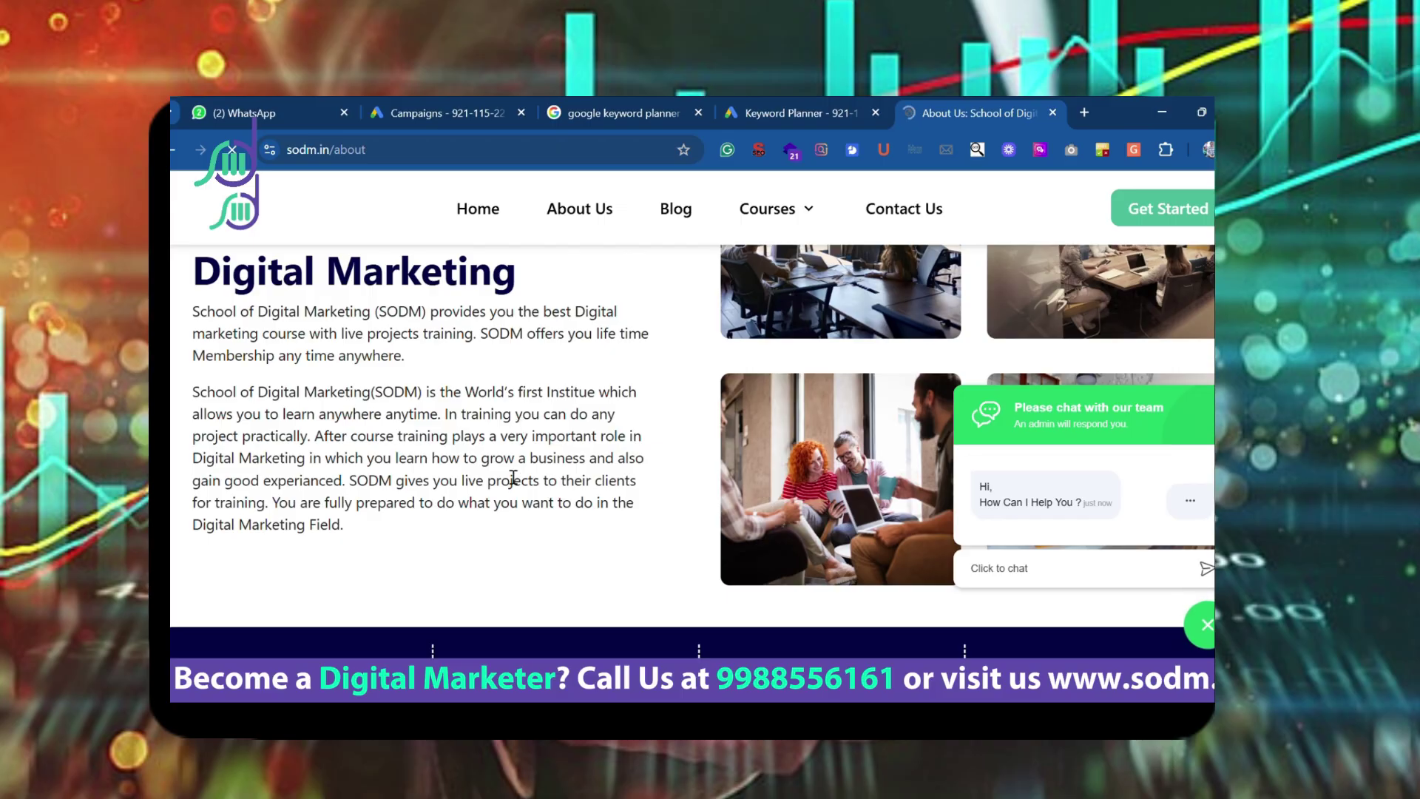
pyautogui.scroll(1, 512, 482)
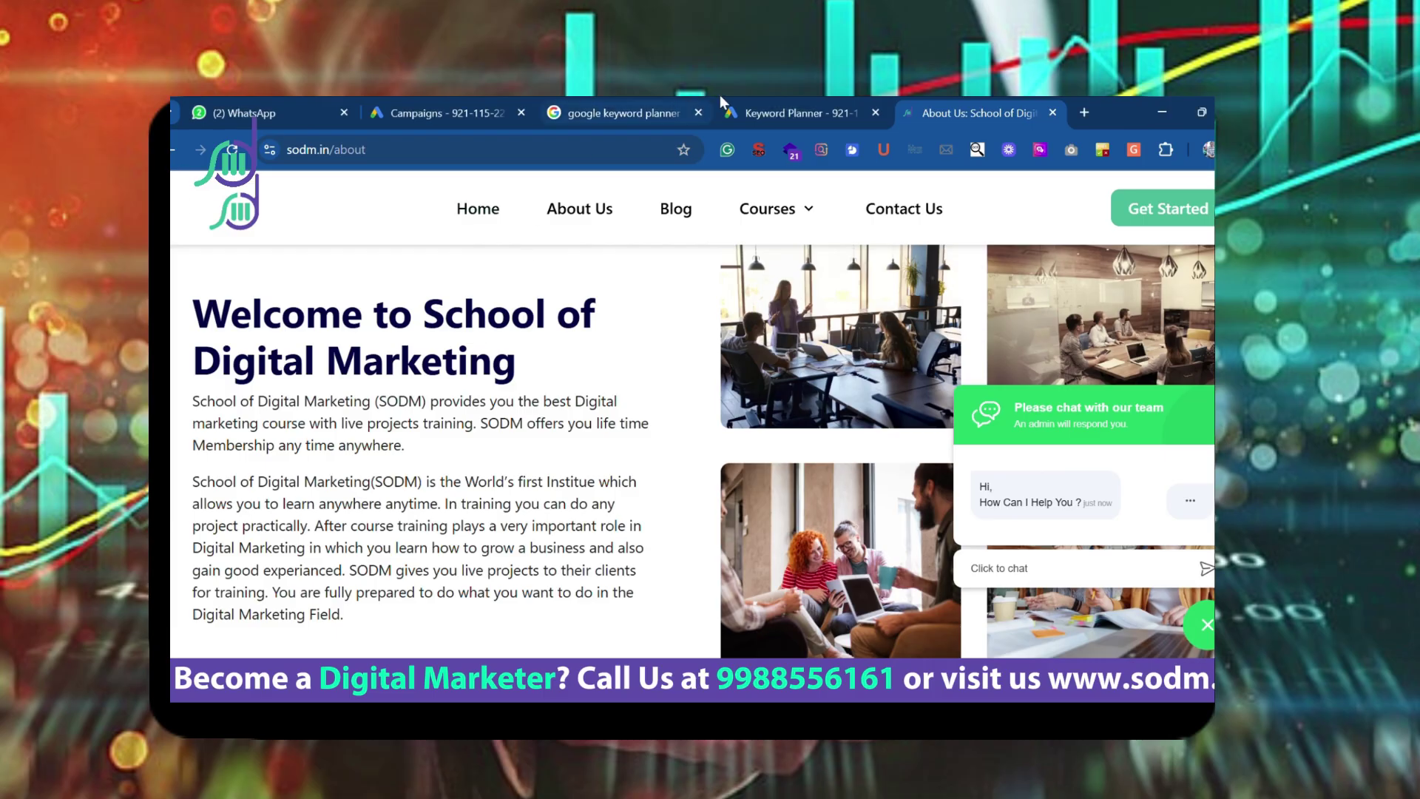
# Step: Switch to Keyword Planner and open the Discover new keywords form for starting with keywords
pyautogui.click(777, 113)
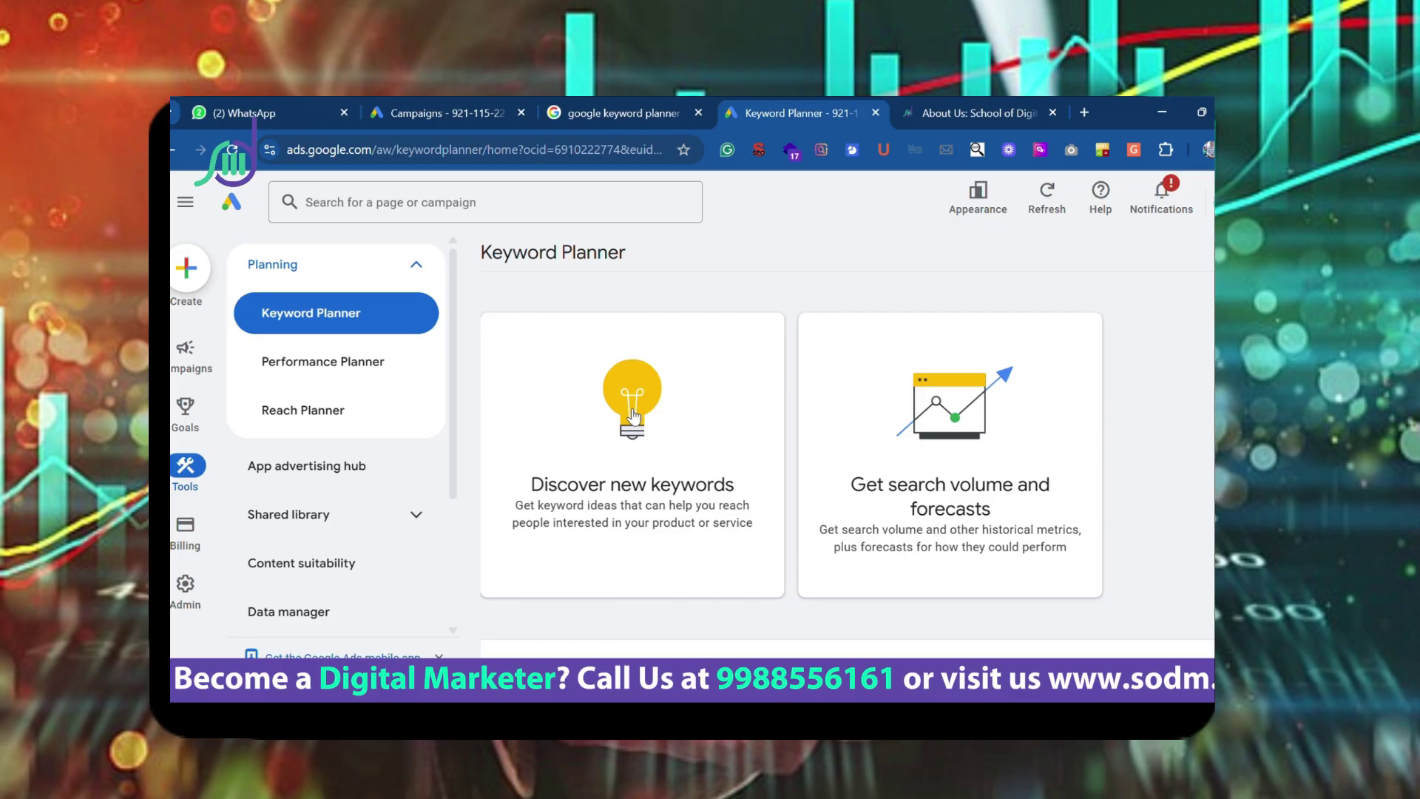
pyautogui.hotkey('ctrl', 'Tab')
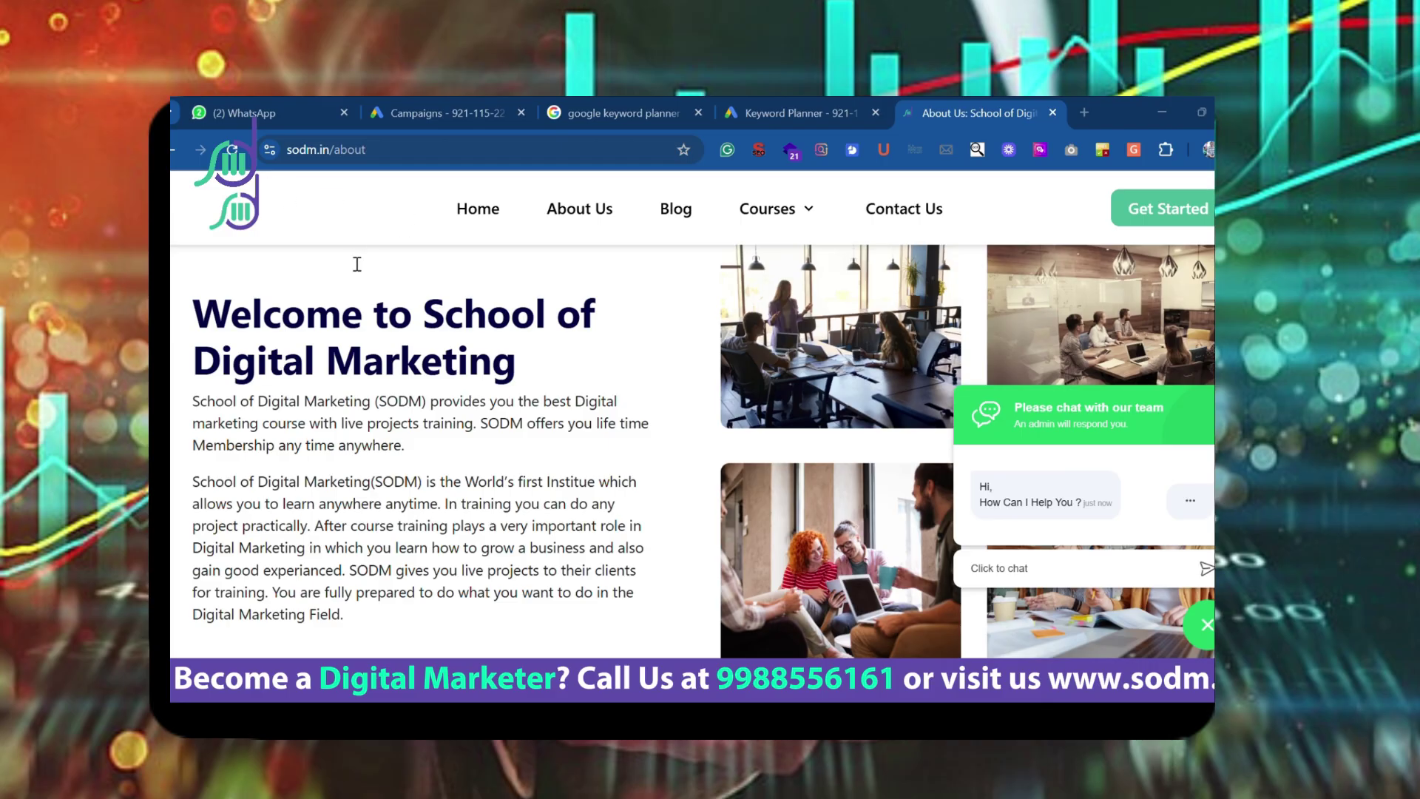
pyautogui.click(795, 111)
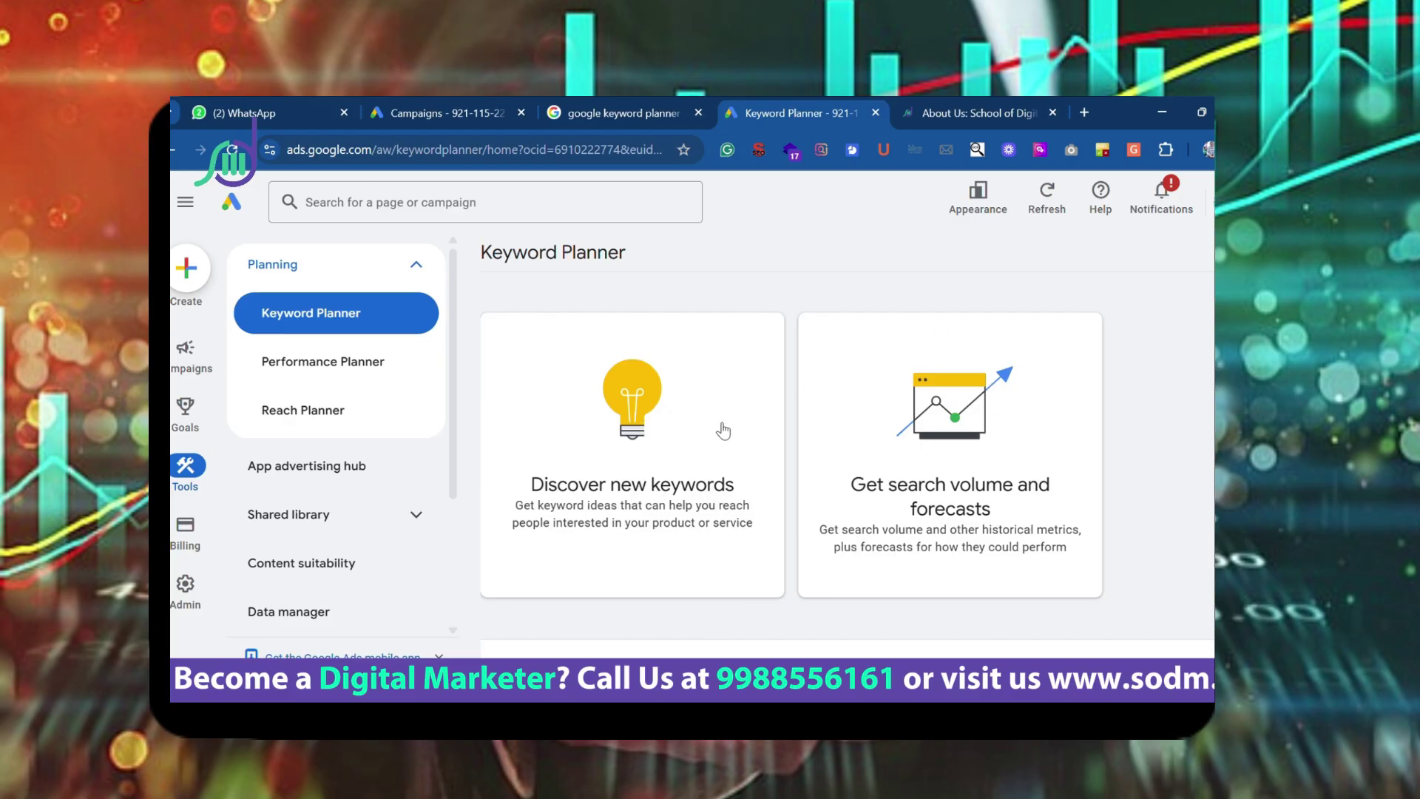
pyautogui.click(654, 417)
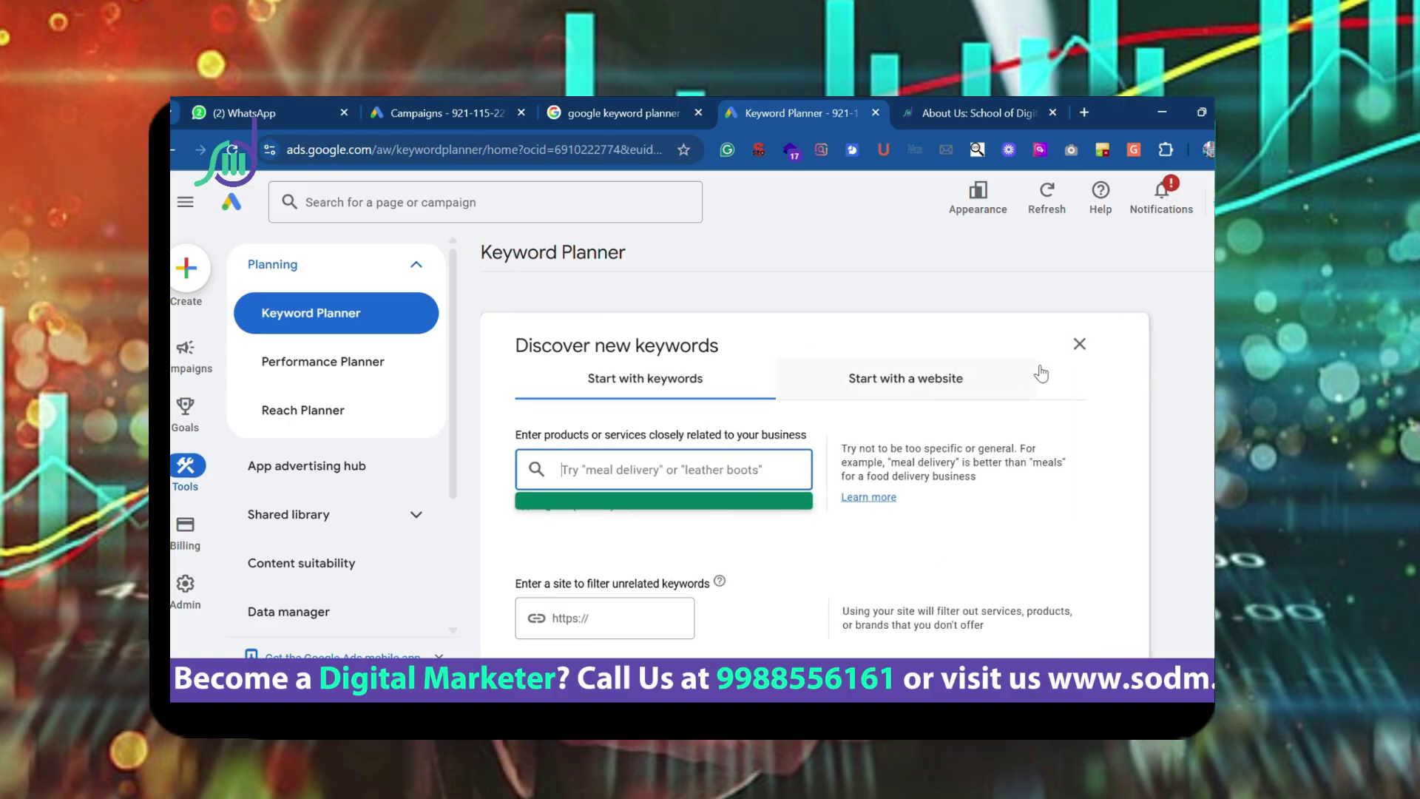
pyautogui.click(1079, 343)
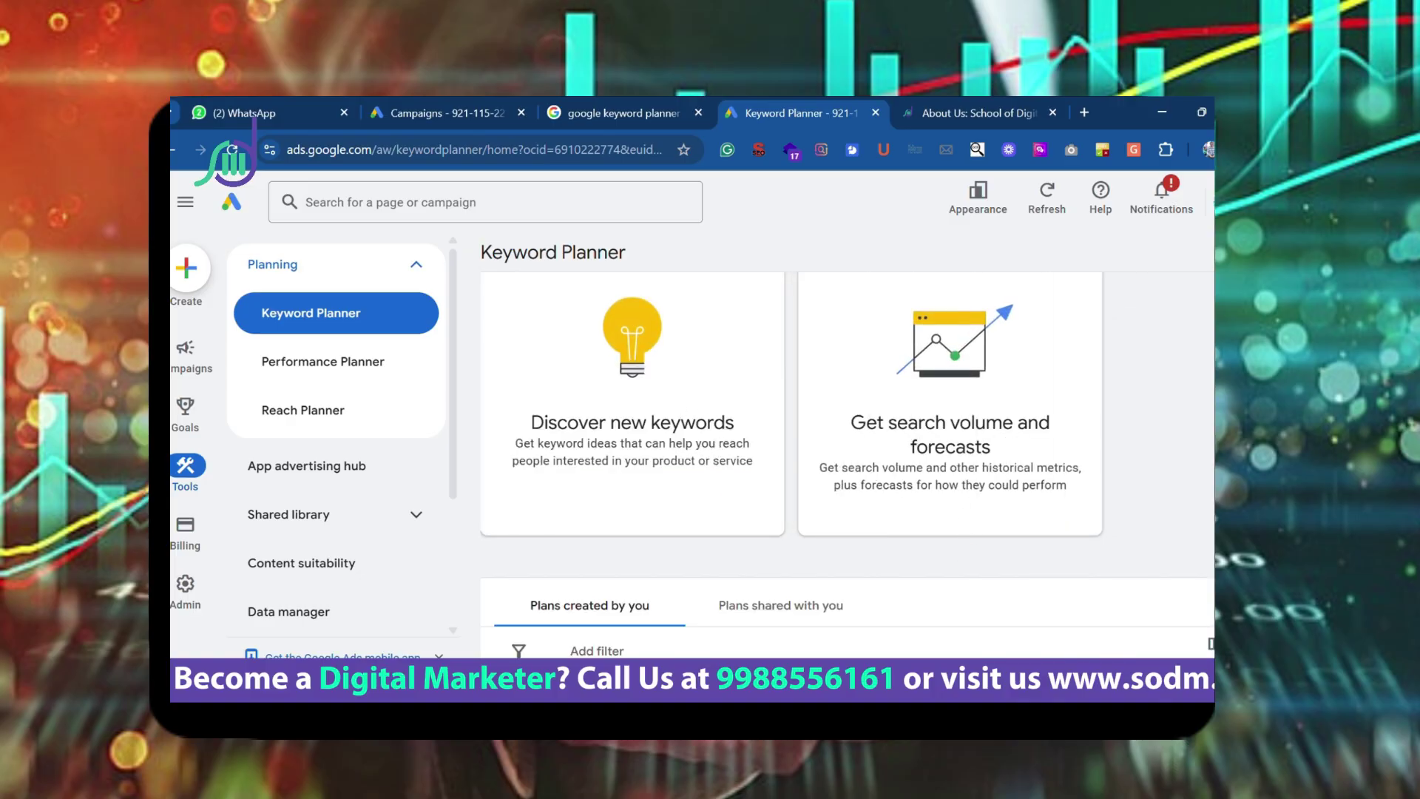
pyautogui.click(614, 368)
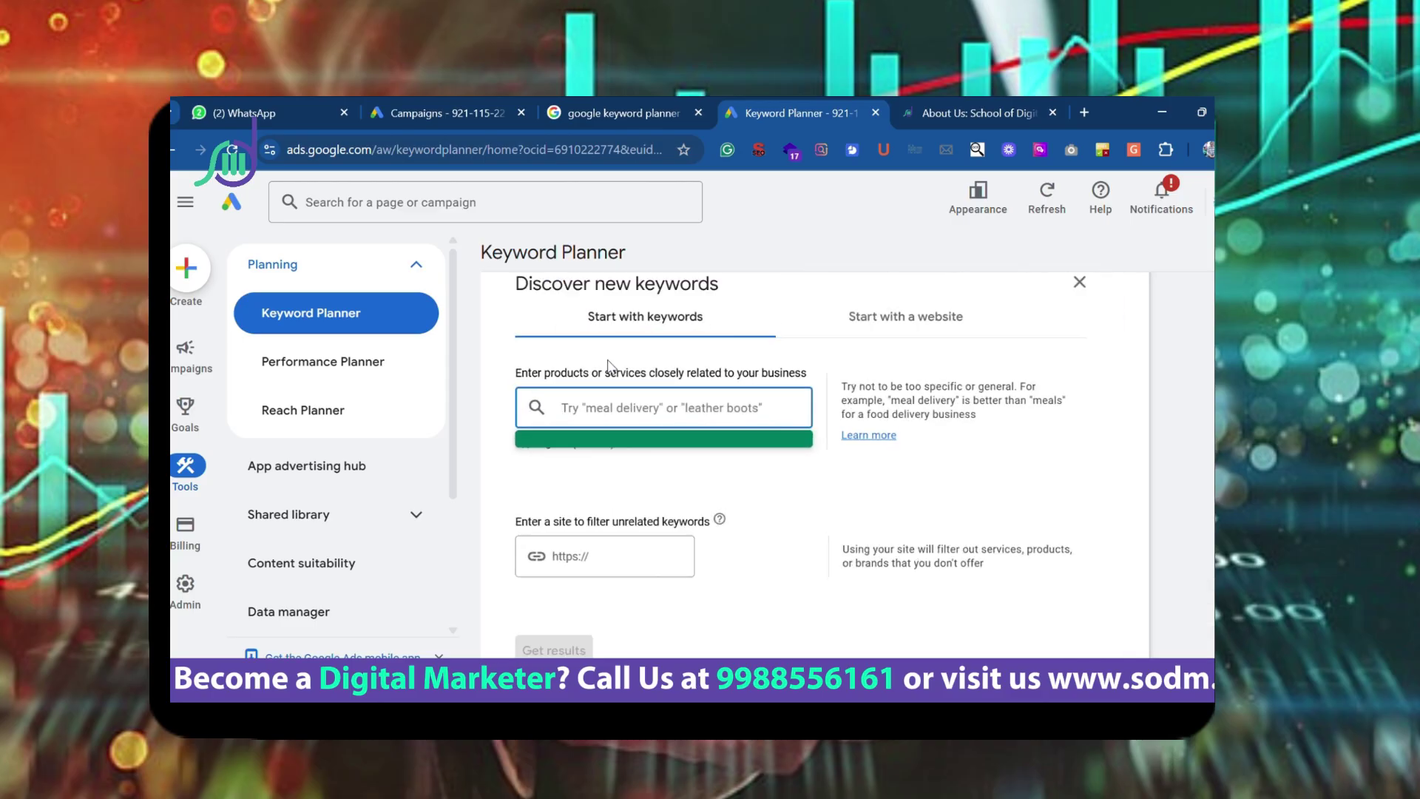
pyautogui.hotkey('ctrl', 'v')
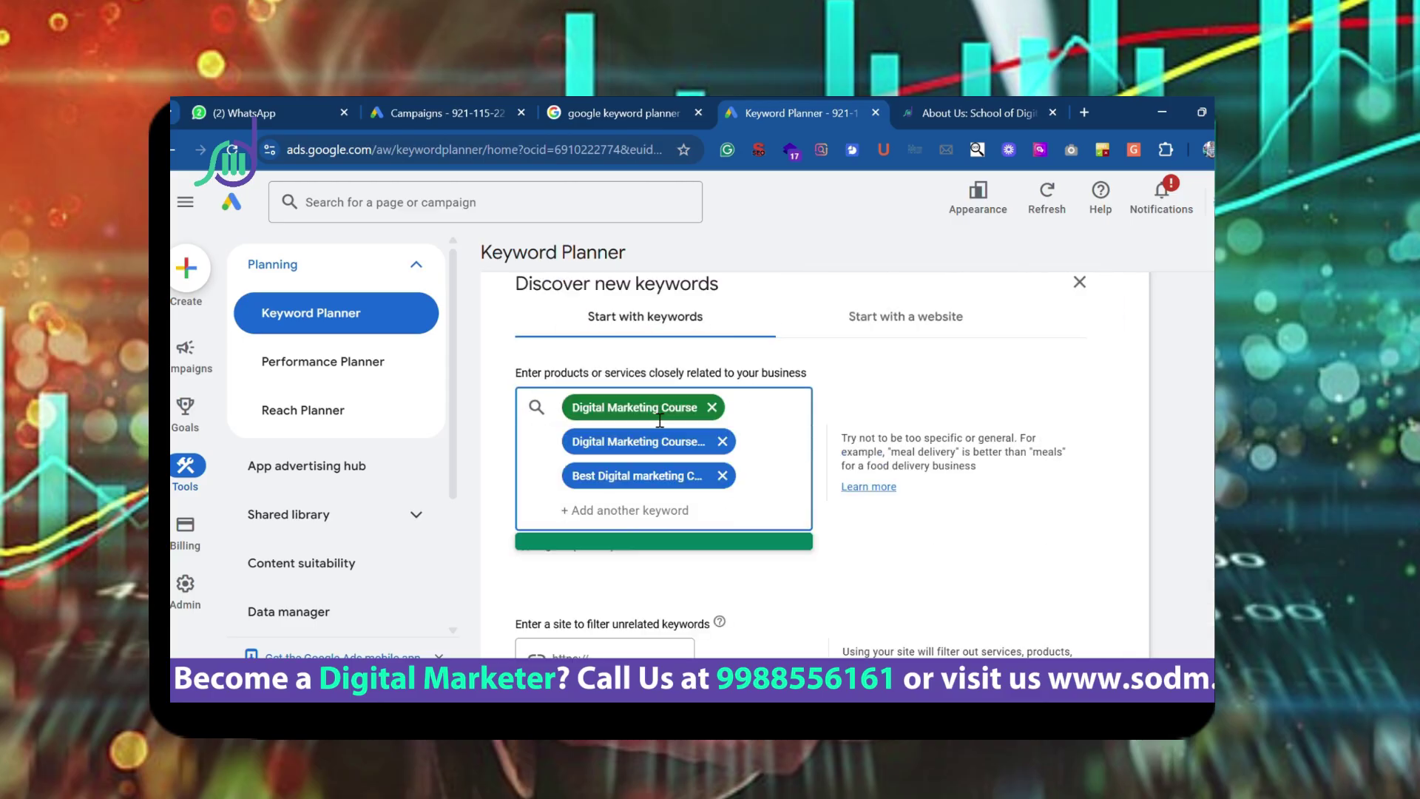
pyautogui.press('BackSpace')
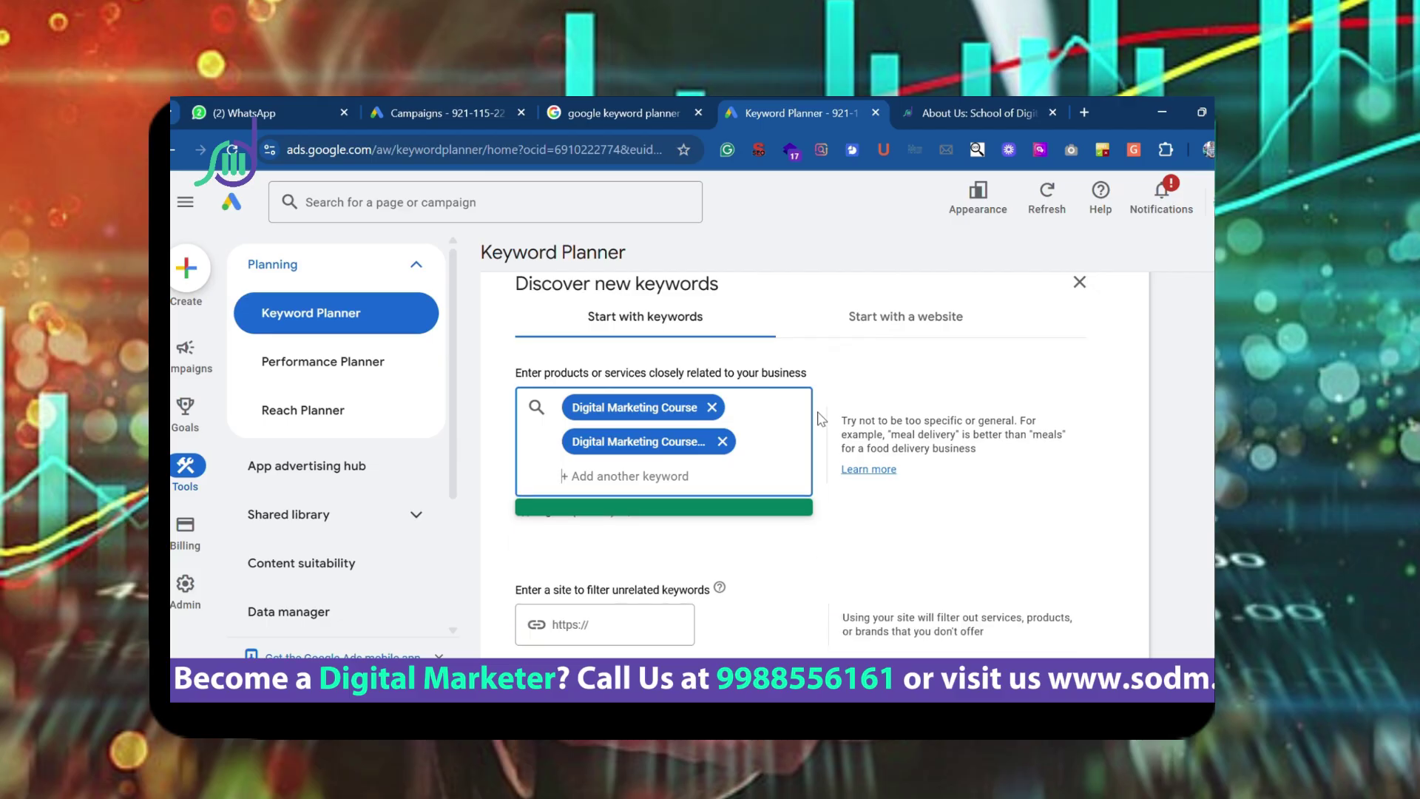
pyautogui.click(723, 442)
pyautogui.click(712, 407)
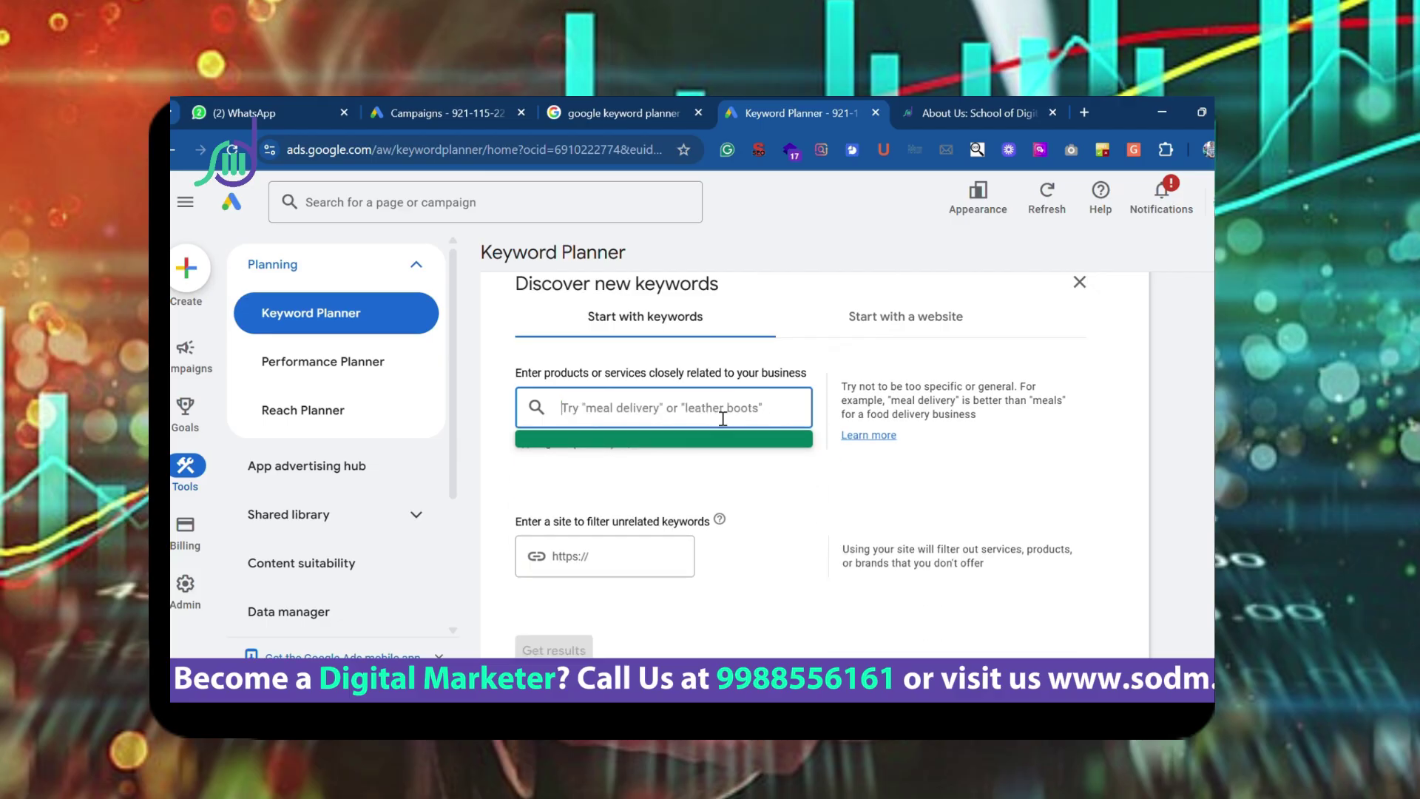
# Step: Paste the three copied digital marketing keywords, beginning with "Digital Marketing Course", as the products or services to research
pyautogui.hotkey('ctrl', 'v')
pyautogui.scroll(-3, 744, 423)
pyautogui.scroll(3, 841, 428)
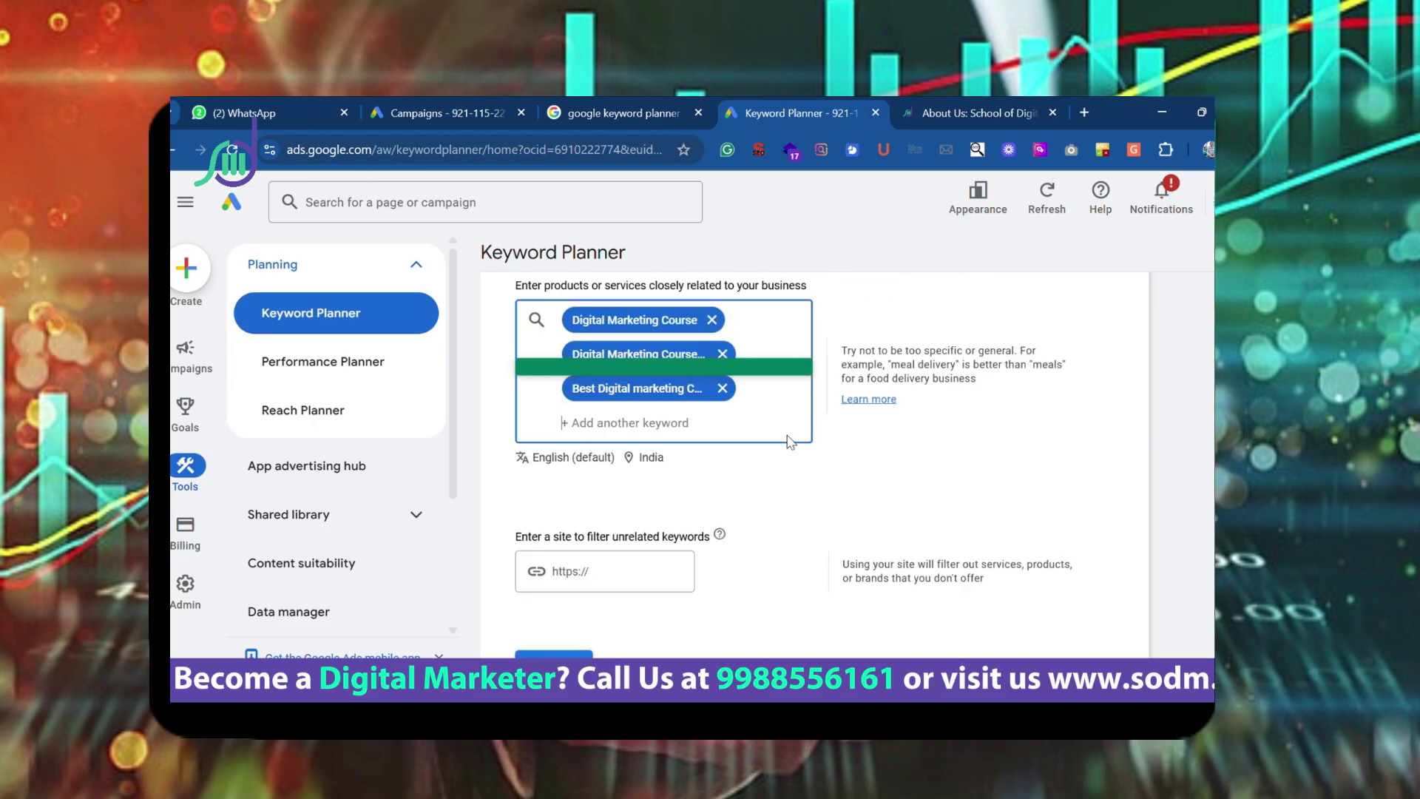
pyautogui.scroll(-3, 787, 437)
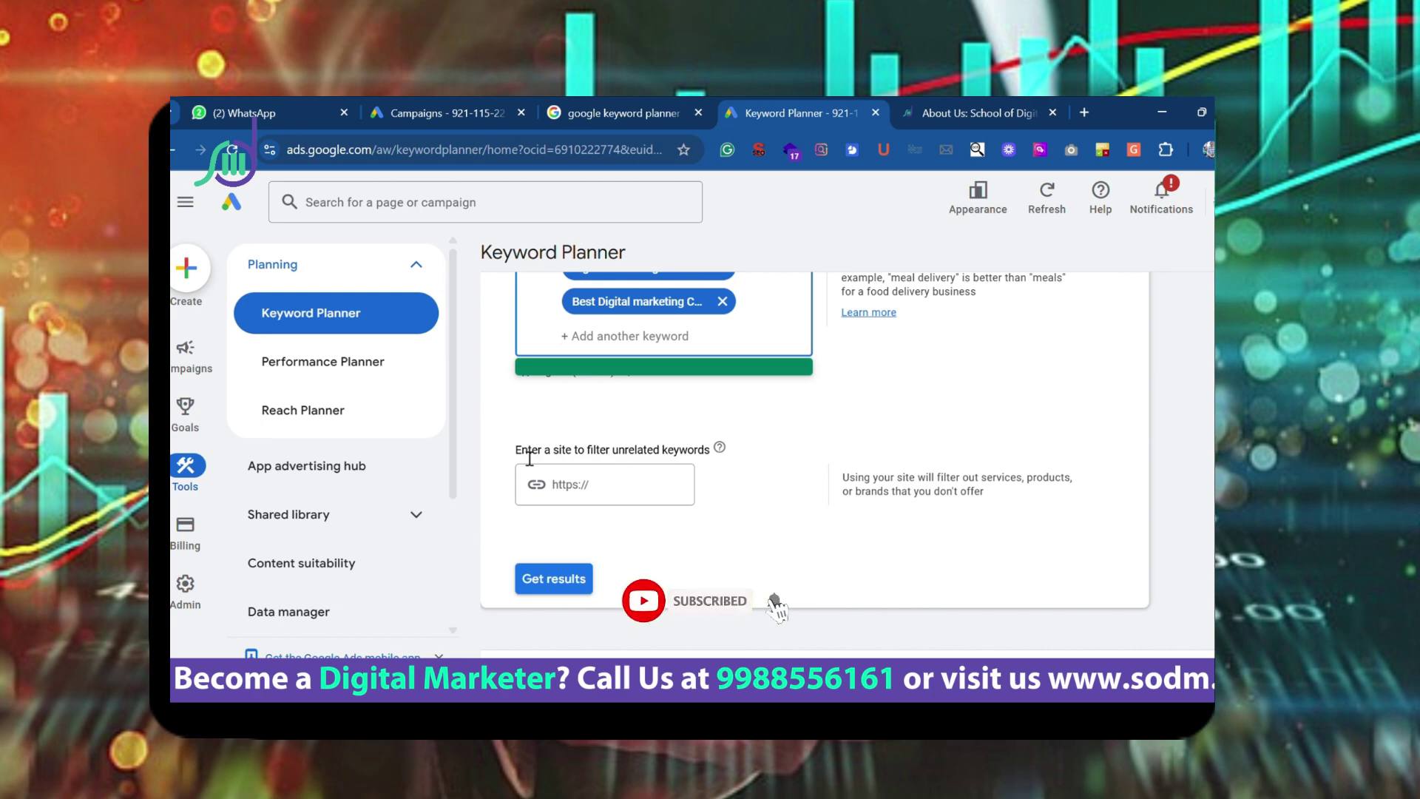
pyautogui.moveTo(522, 449); pyautogui.dragTo(612, 450)
pyautogui.click(846, 412)
pyautogui.scroll(2, 847, 412)
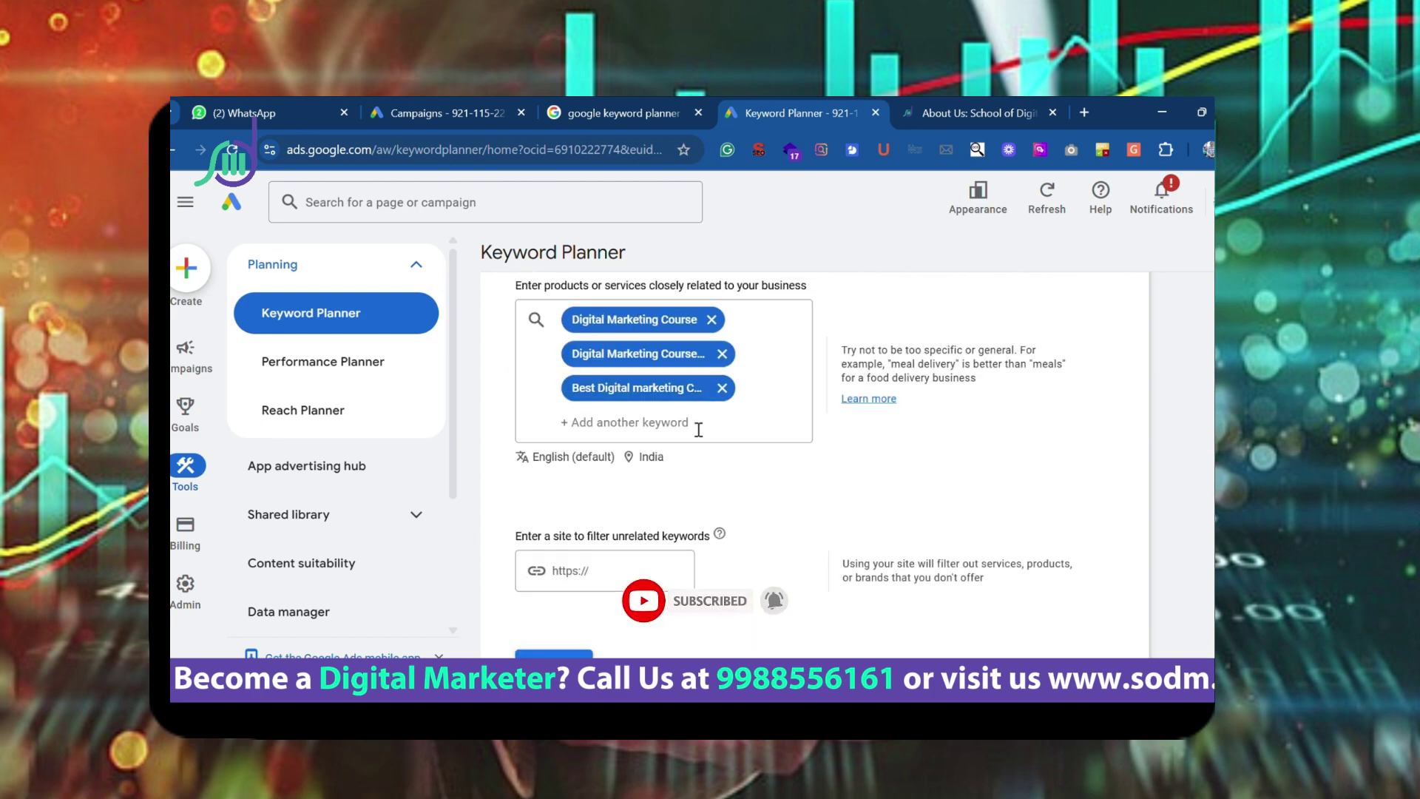
pyautogui.scroll(-2, 603, 537)
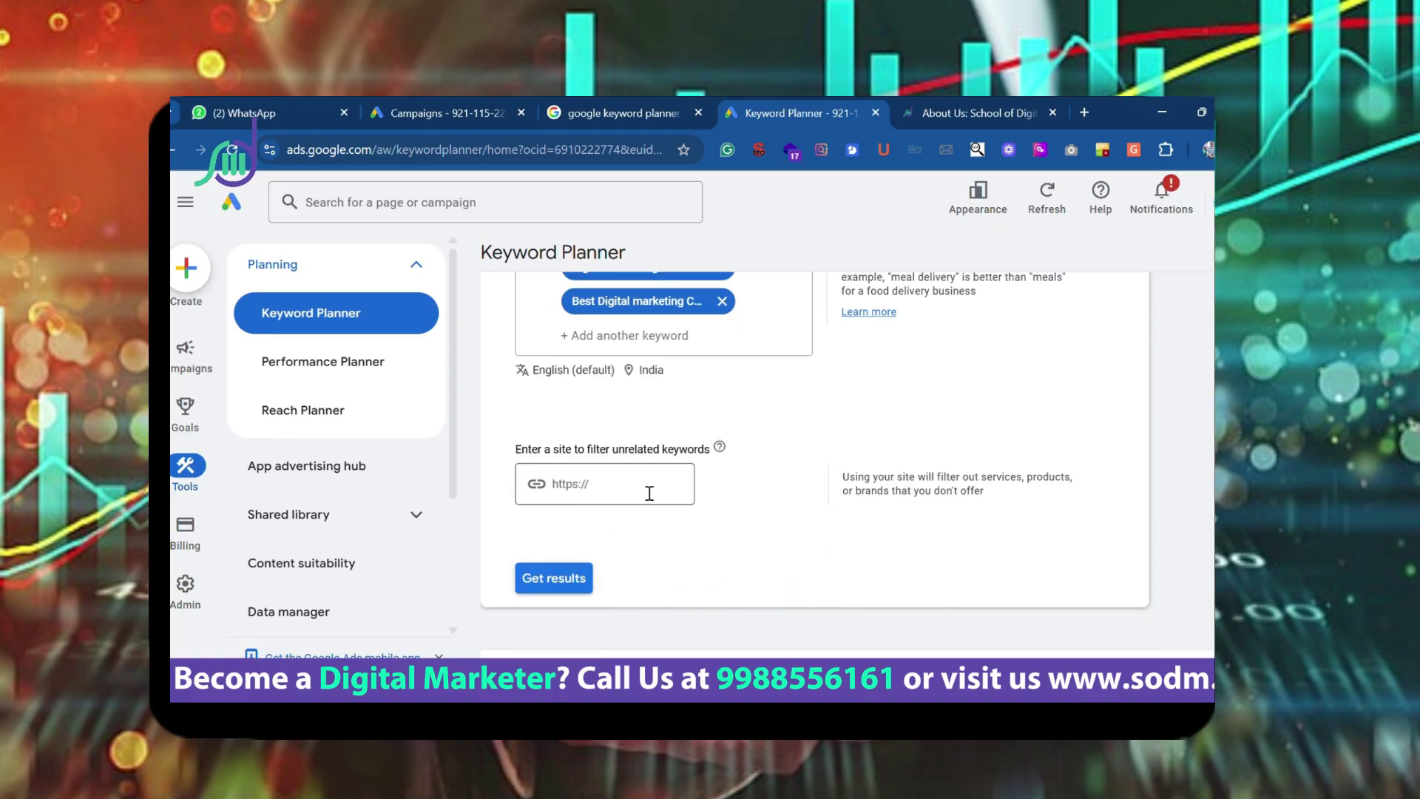
pyautogui.click(951, 122)
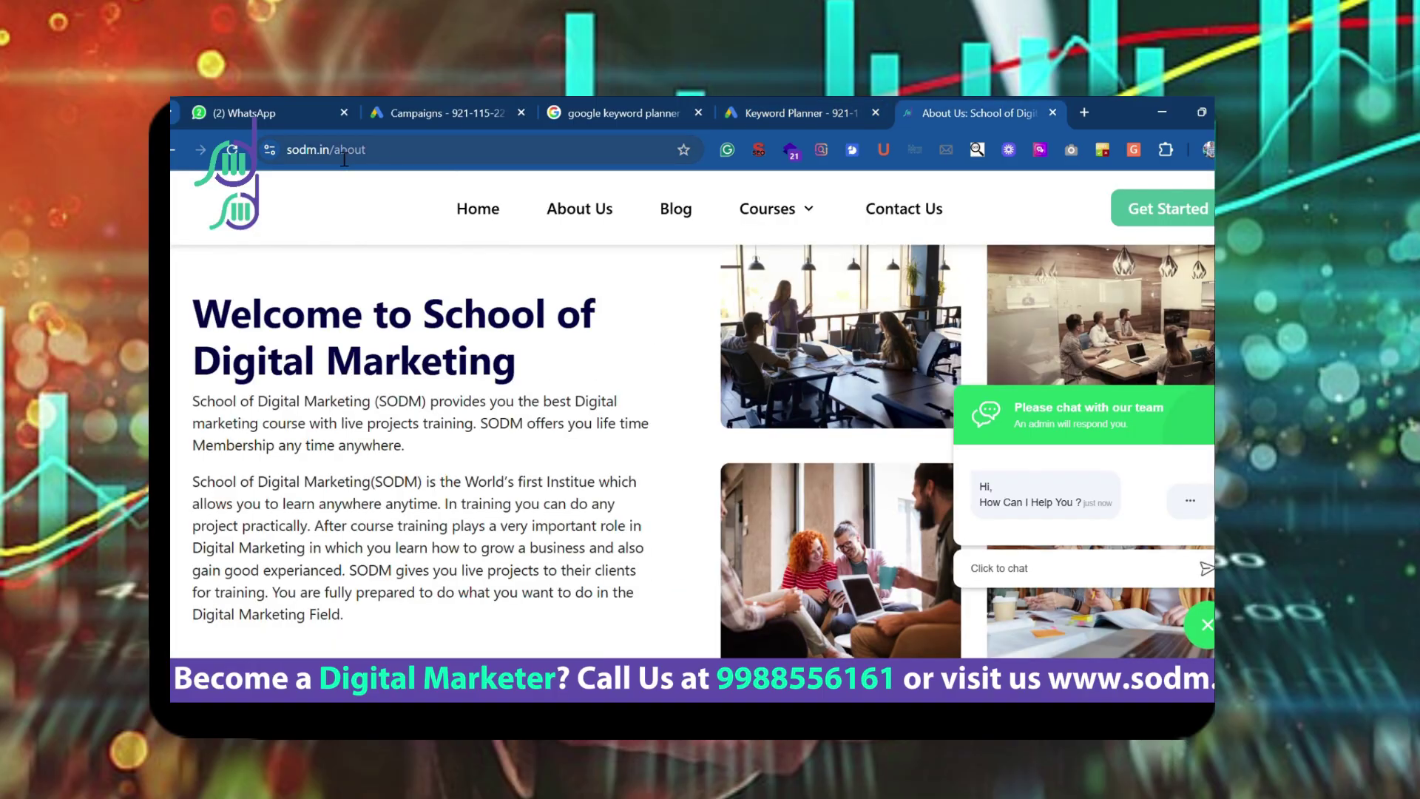
pyautogui.moveTo(335, 151); pyautogui.dragTo(201, 170)
pyautogui.click(787, 117)
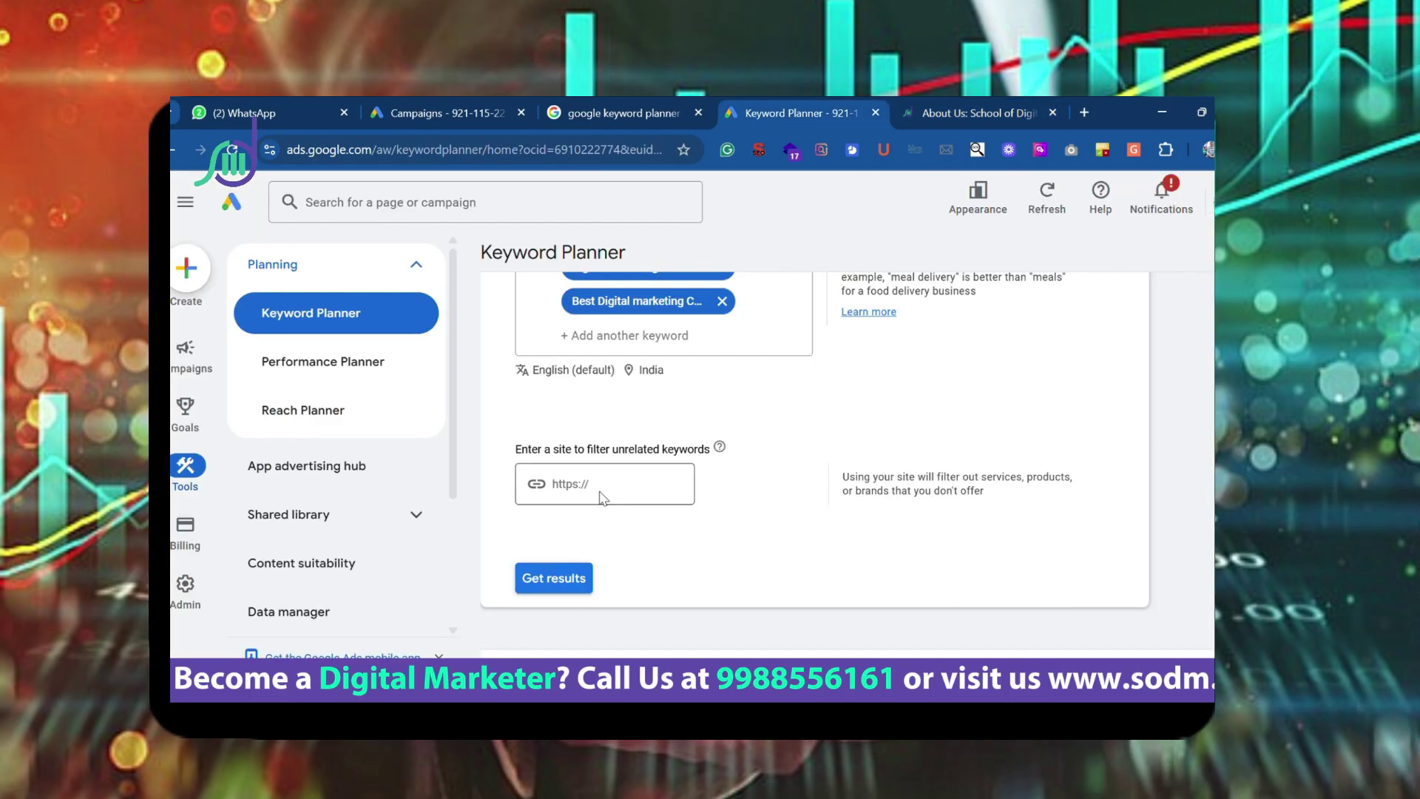
pyautogui.write('https://sodm.in/')
pyautogui.click(766, 497)
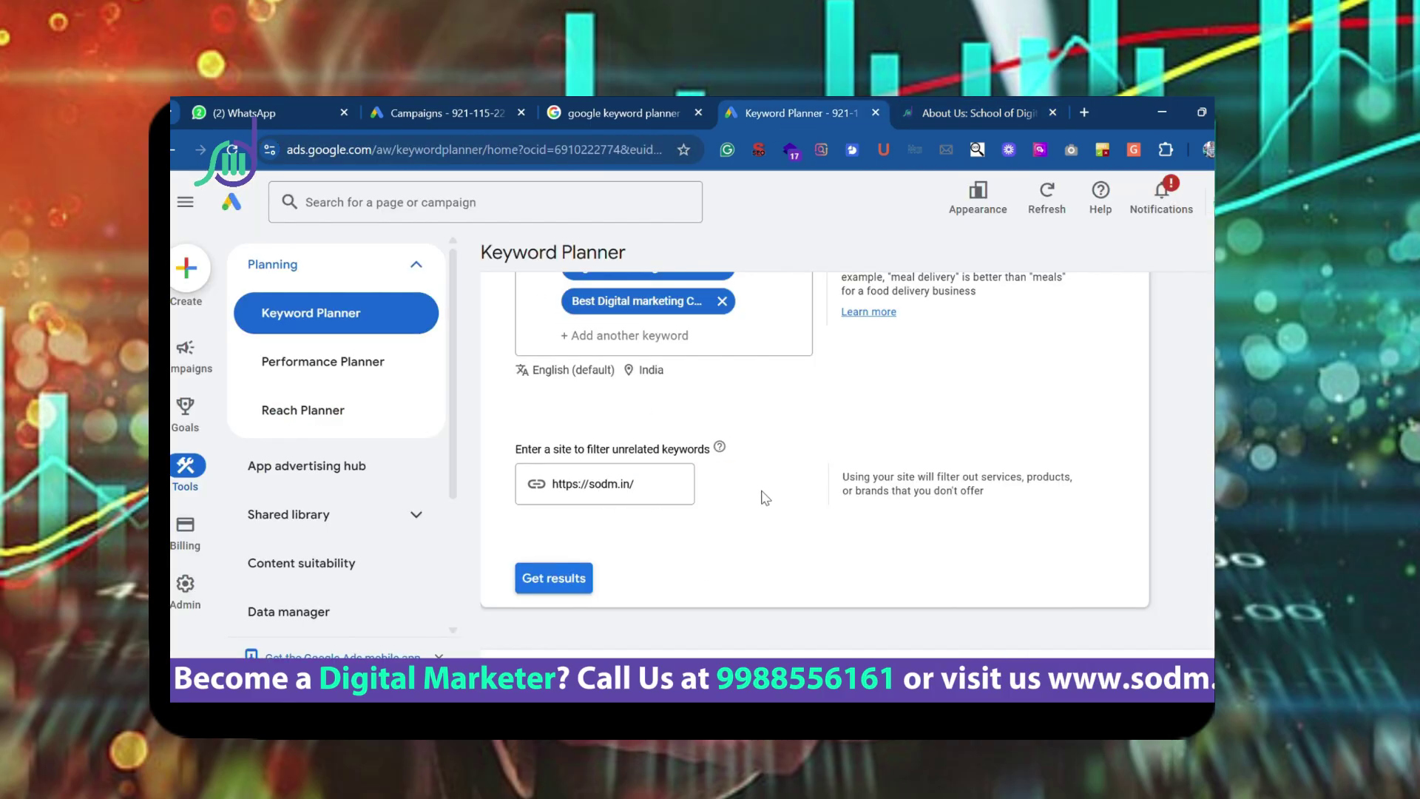
# Step: Open the keyword search's location settings, remove India from the locations, and include the country India again
pyautogui.scroll(1, 766, 497)
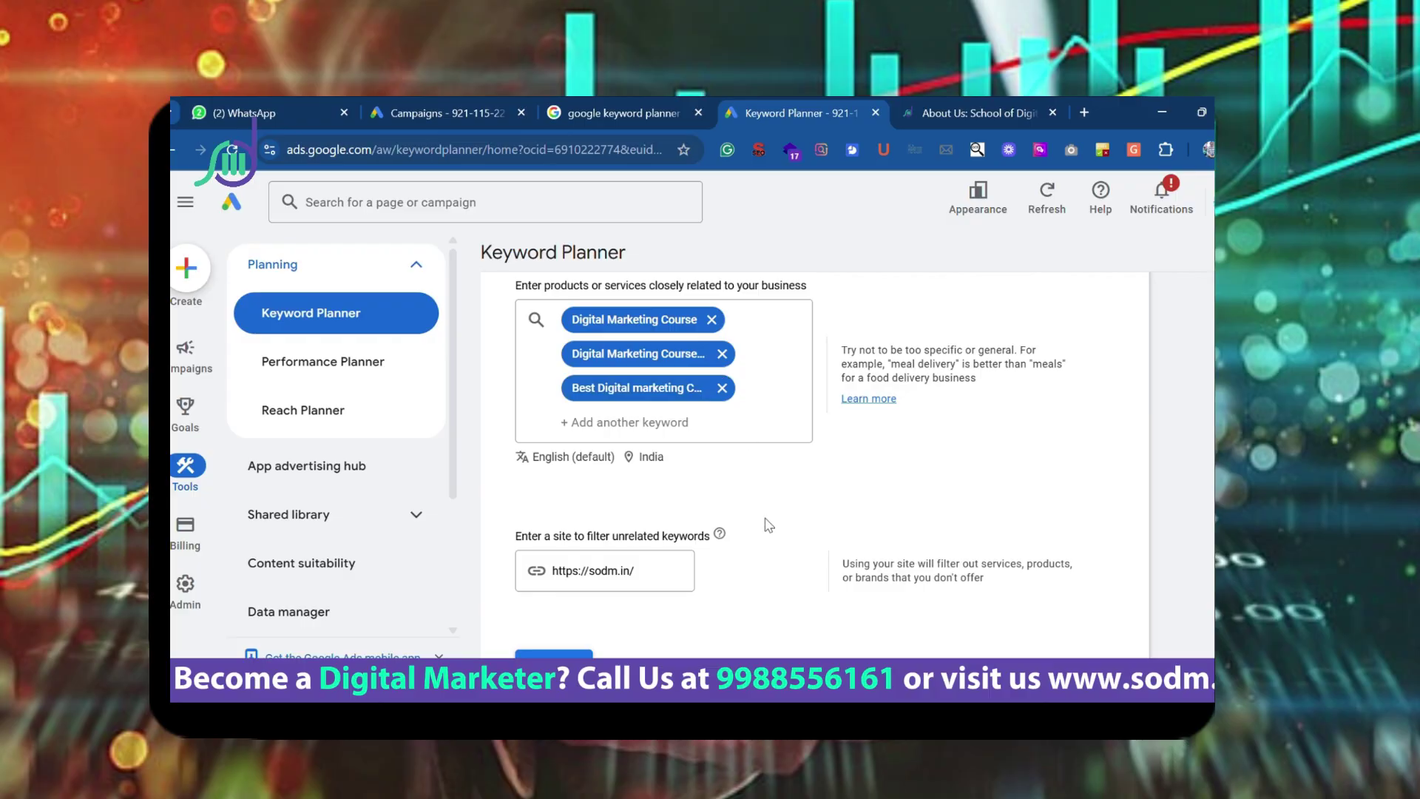
pyautogui.scroll(-1, 769, 525)
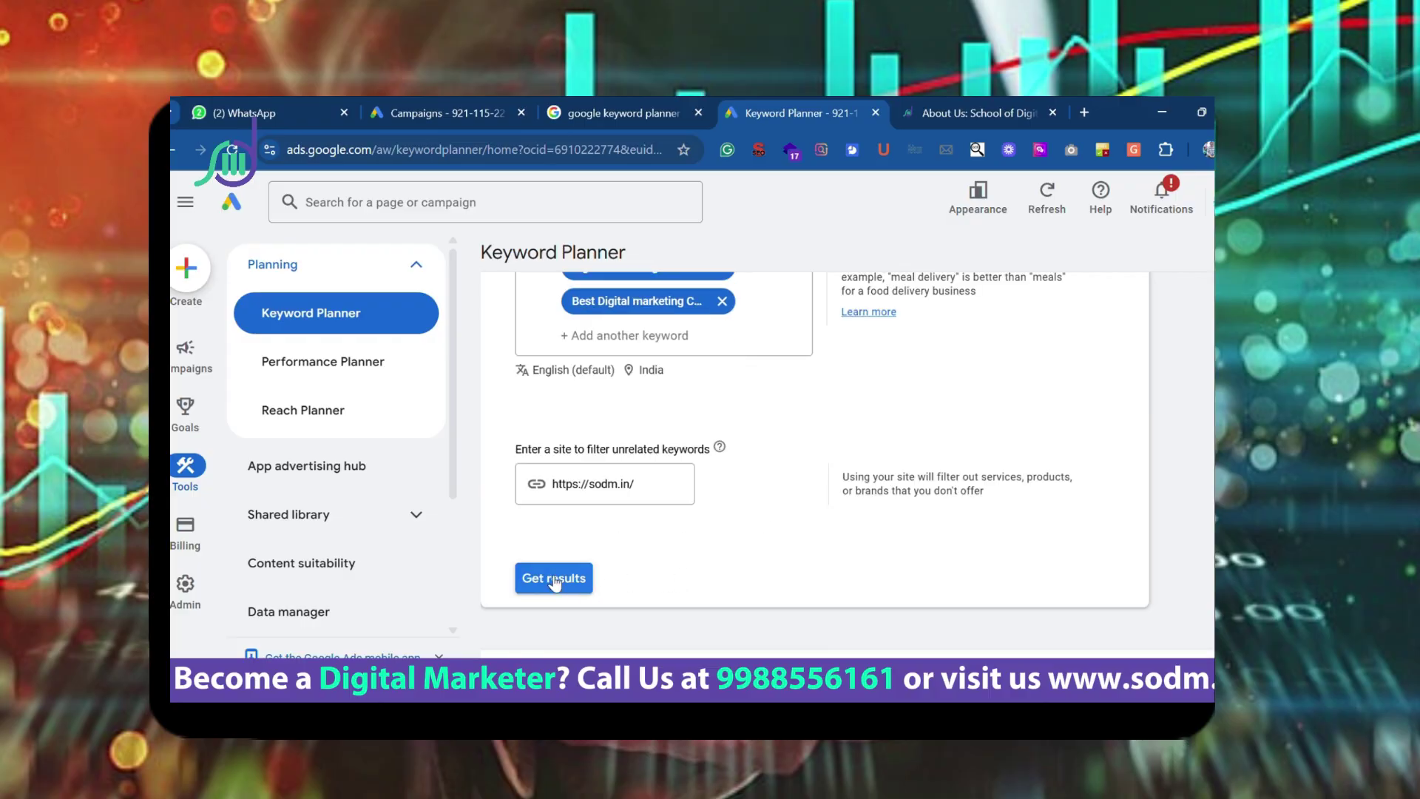
pyautogui.scroll(1, 600, 581)
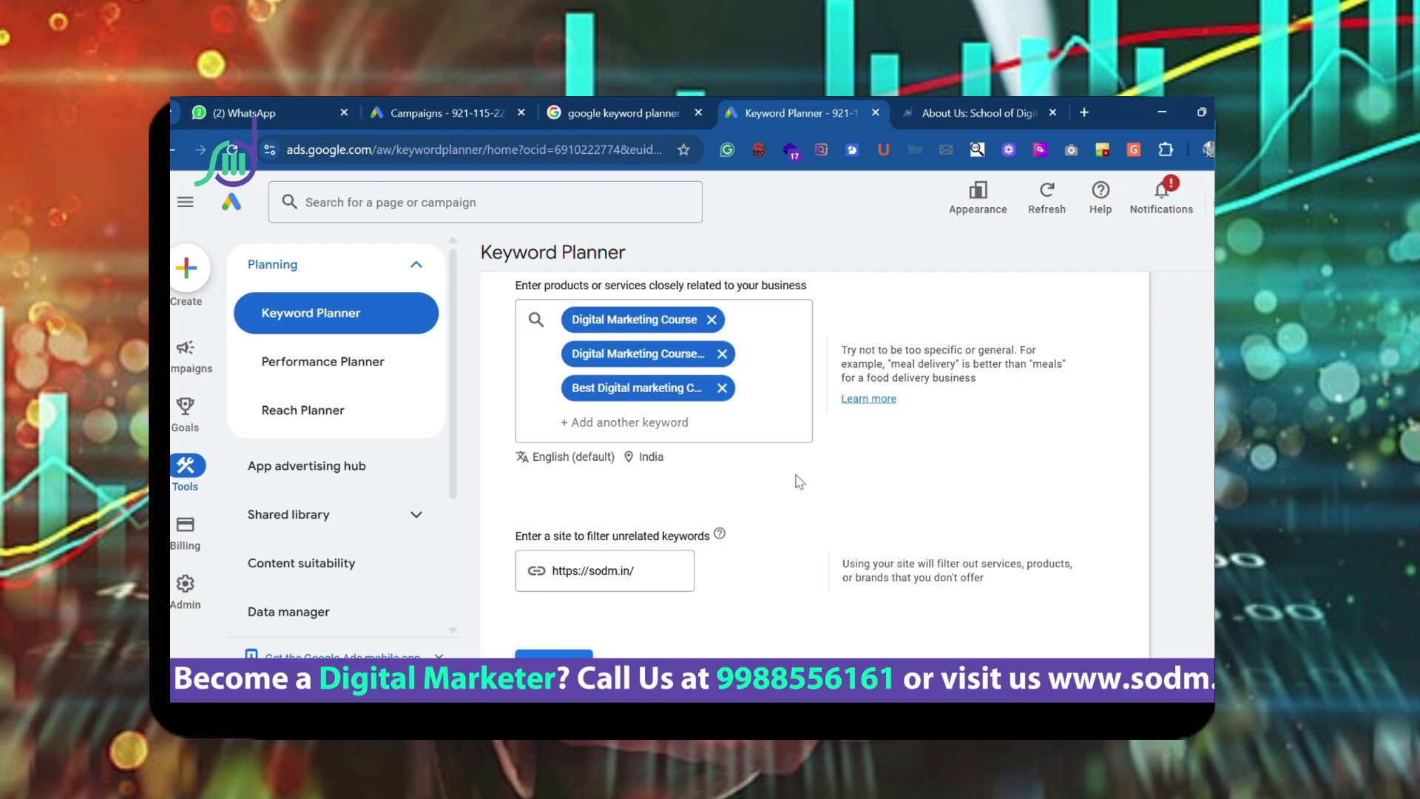
pyautogui.click(658, 462)
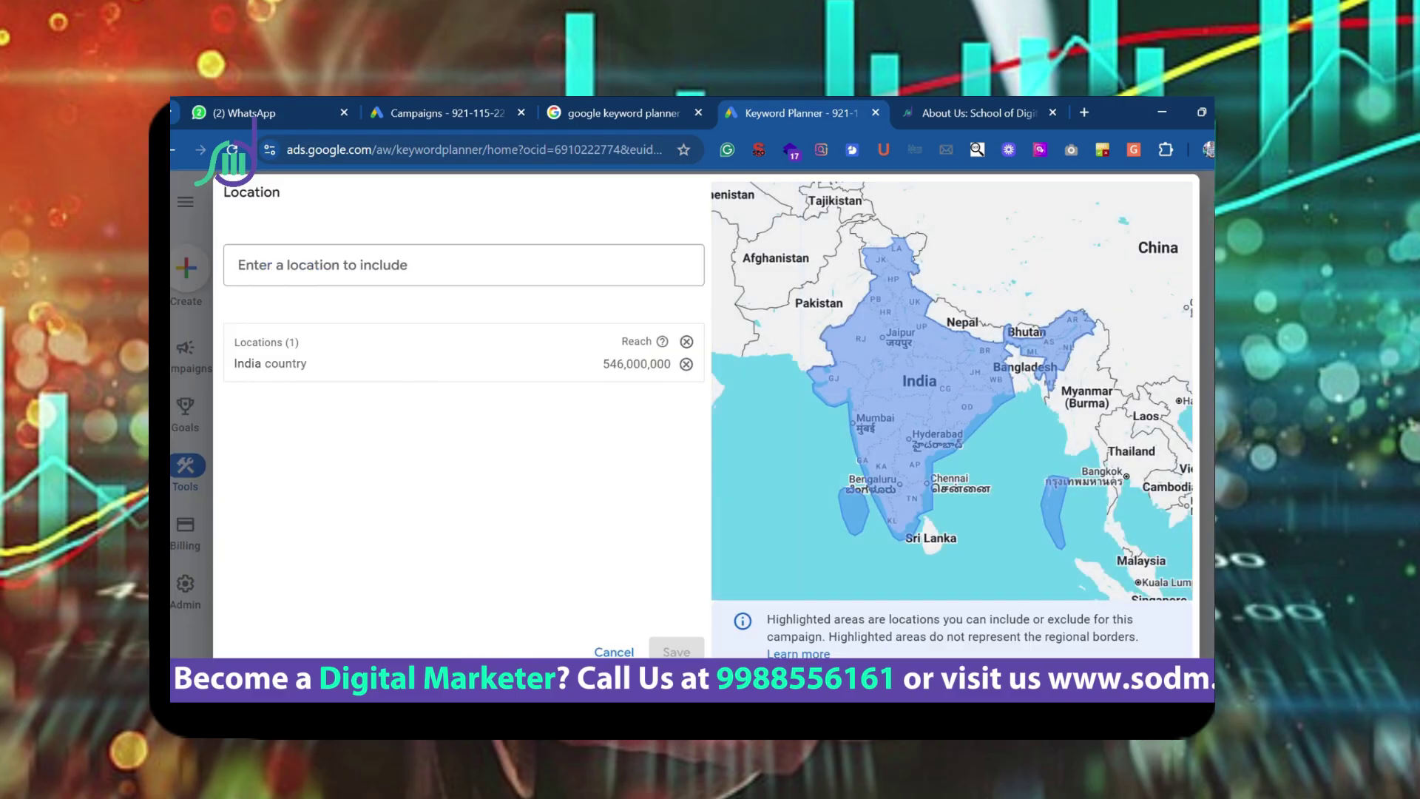
pyautogui.click(687, 365)
pyautogui.click(410, 271)
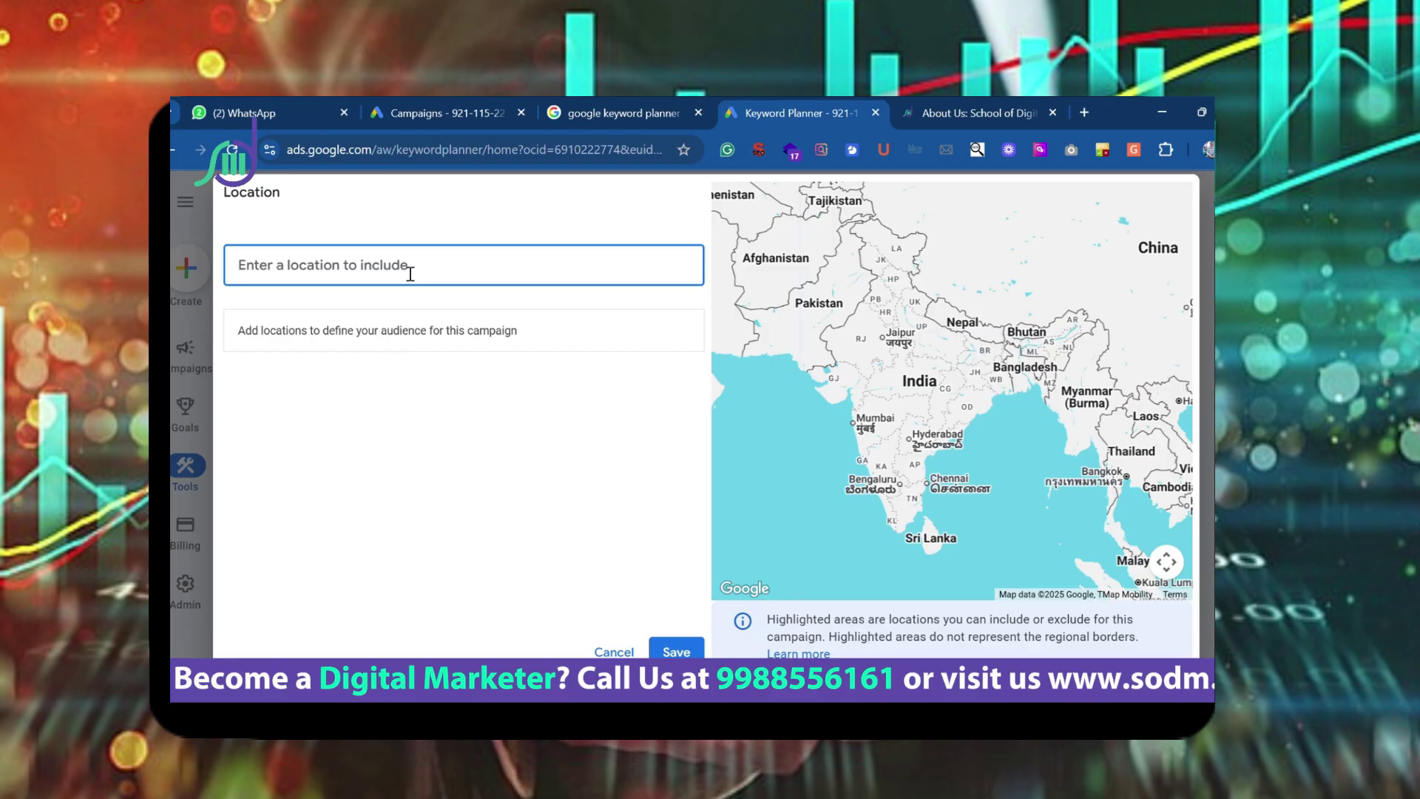
pyautogui.write('India')
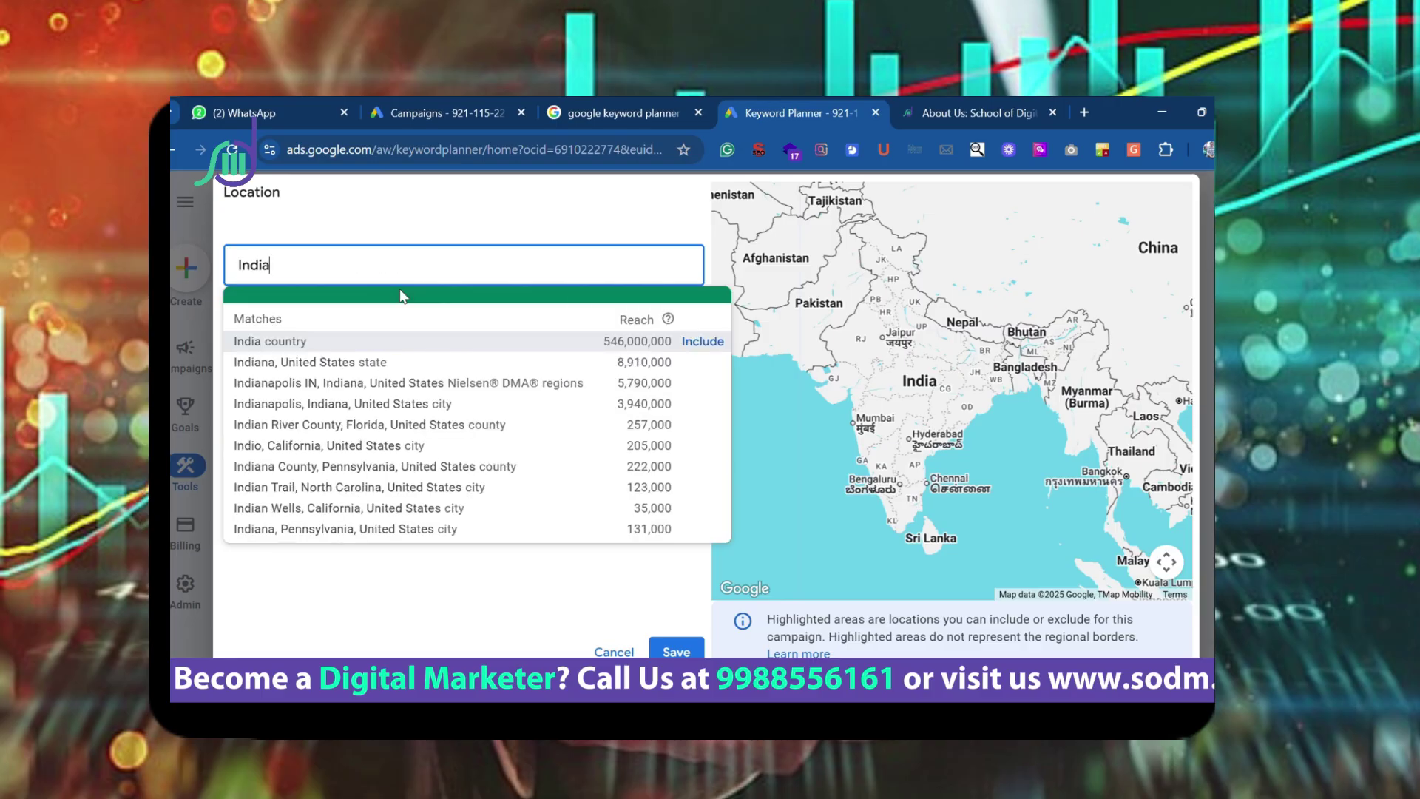
pyautogui.click(702, 342)
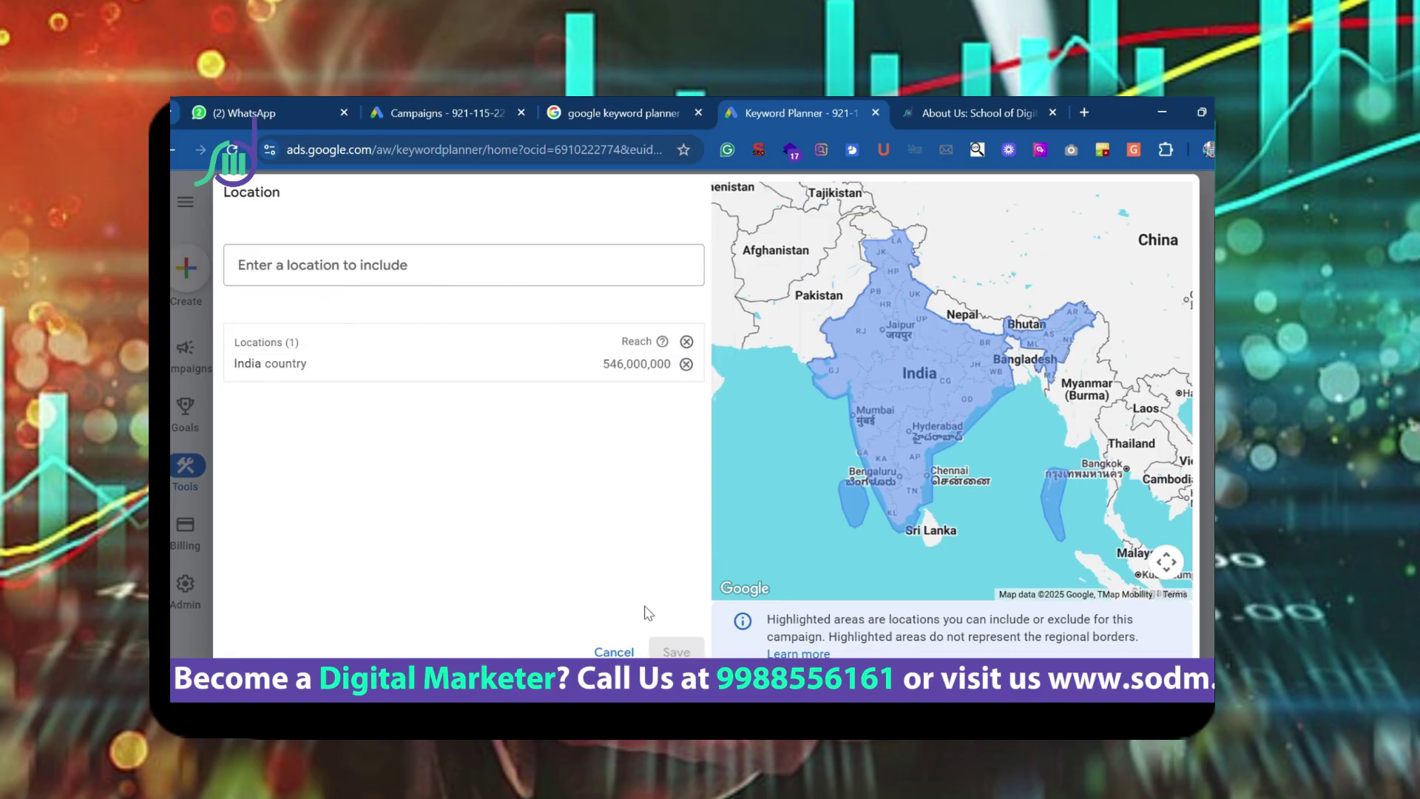
pyautogui.scroll(-2, 738, 363)
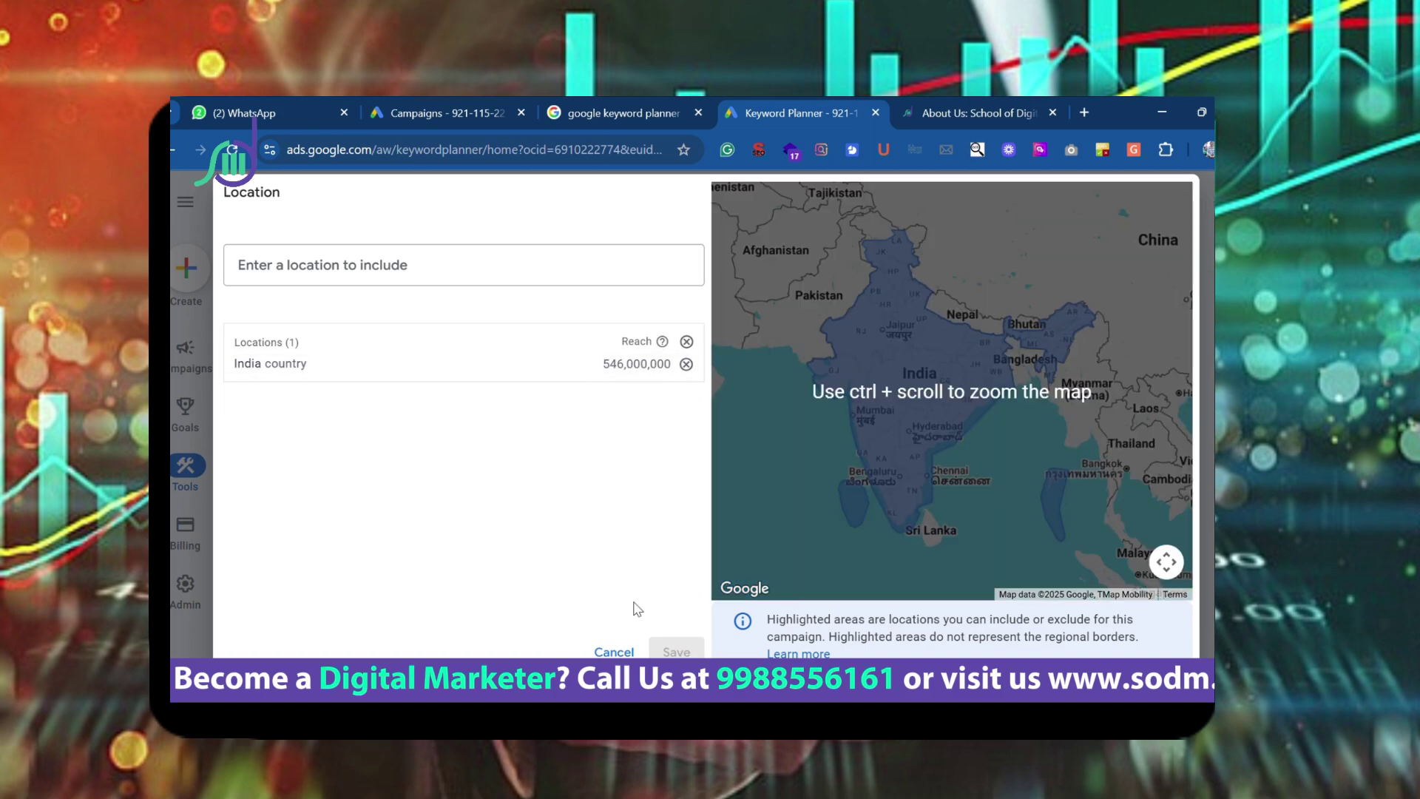
# Step: Include the union territory "Delhi, India" as an additional location for the keyword search
pyautogui.click(439, 269)
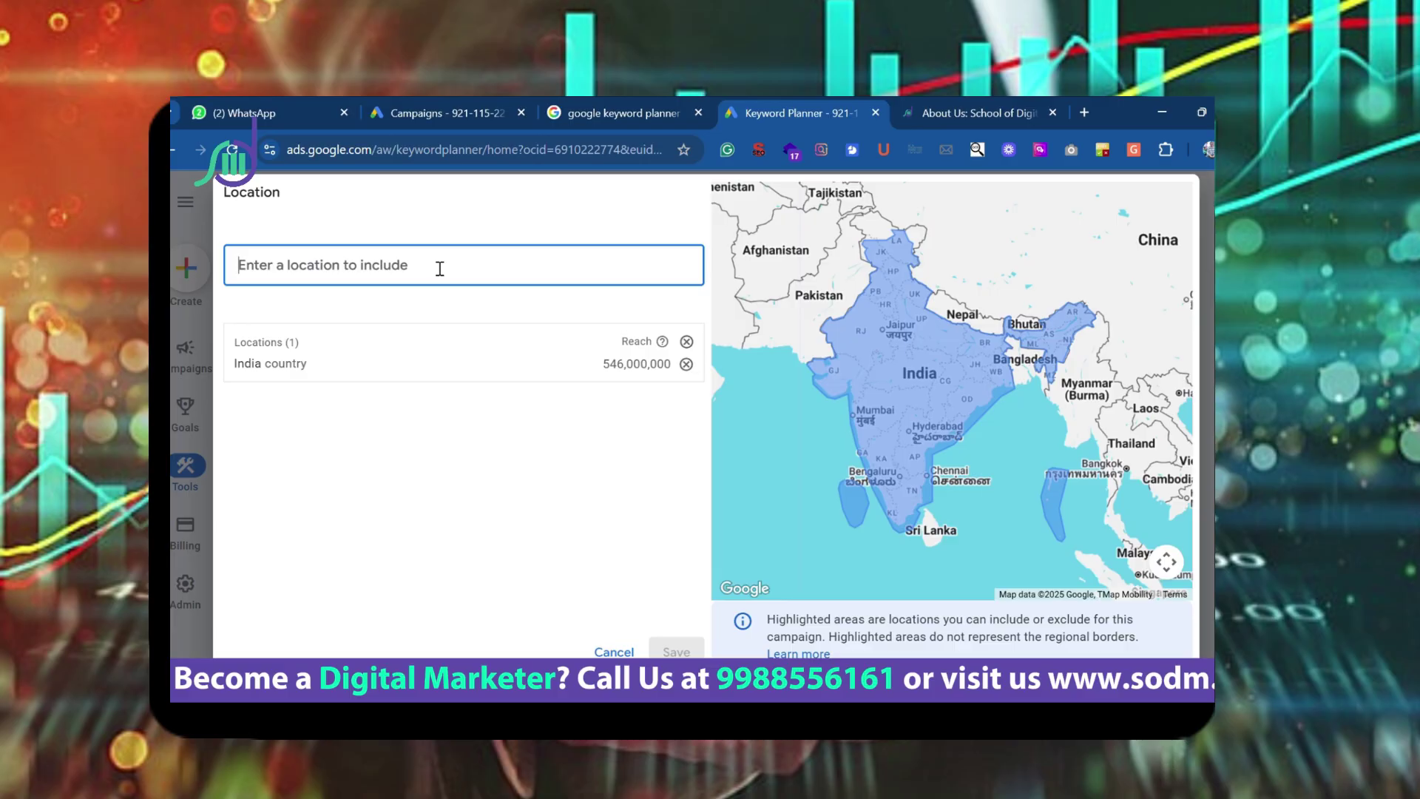
pyautogui.write('Delhi')
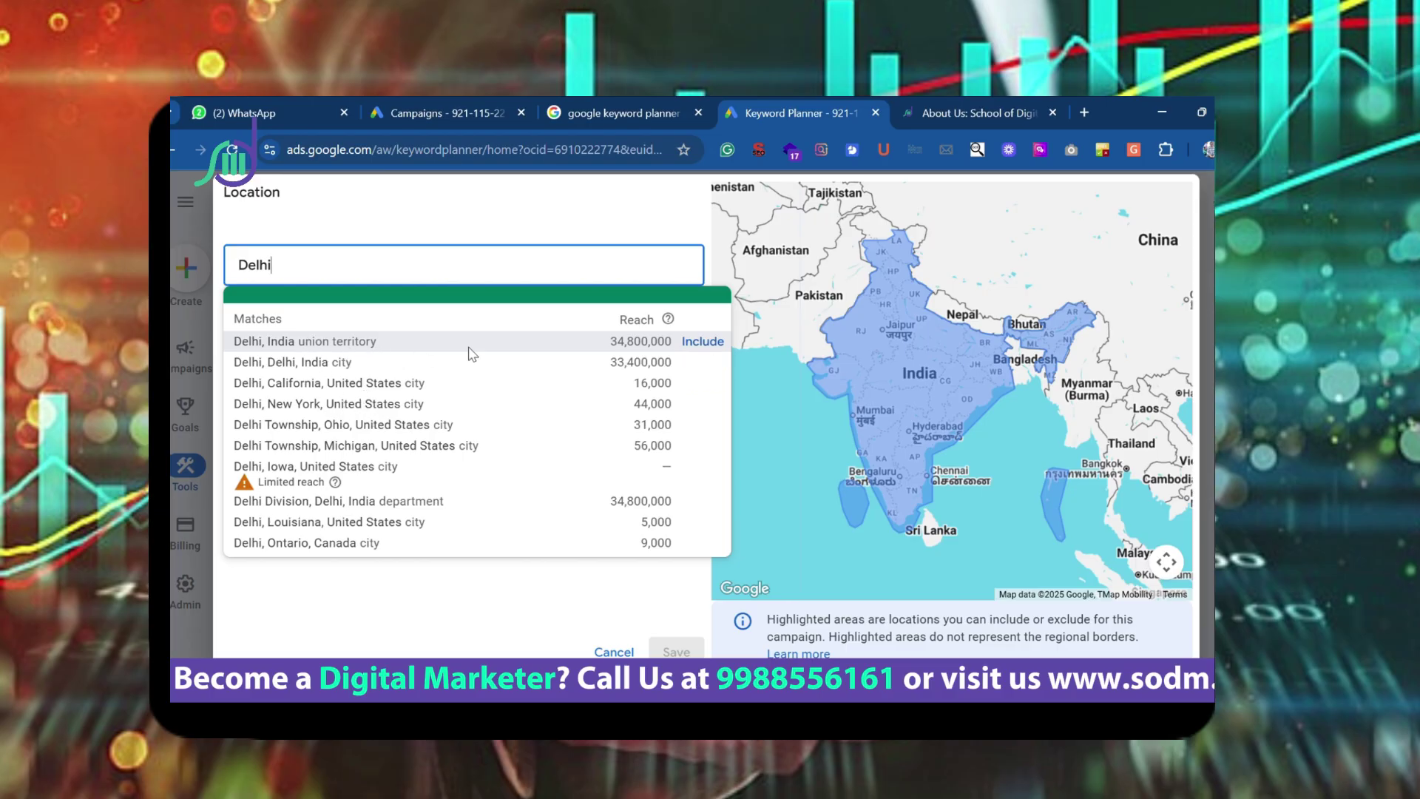
pyautogui.click(702, 341)
# Step: Include the city "Delhi, Delhi, India" as a further location for the keyword search and save the location settings
pyautogui.click(406, 279)
pyautogui.write('D')
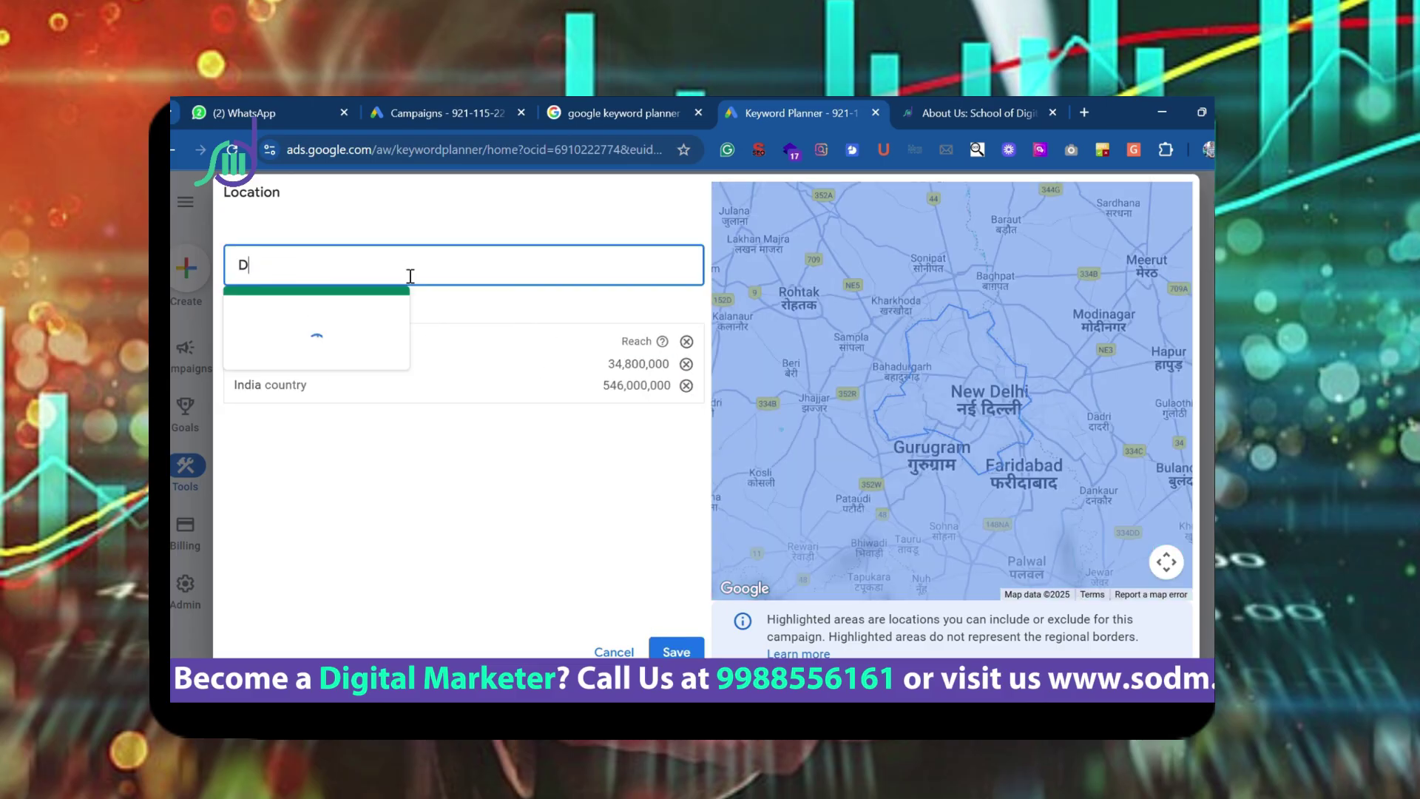
pyautogui.write('elhi')
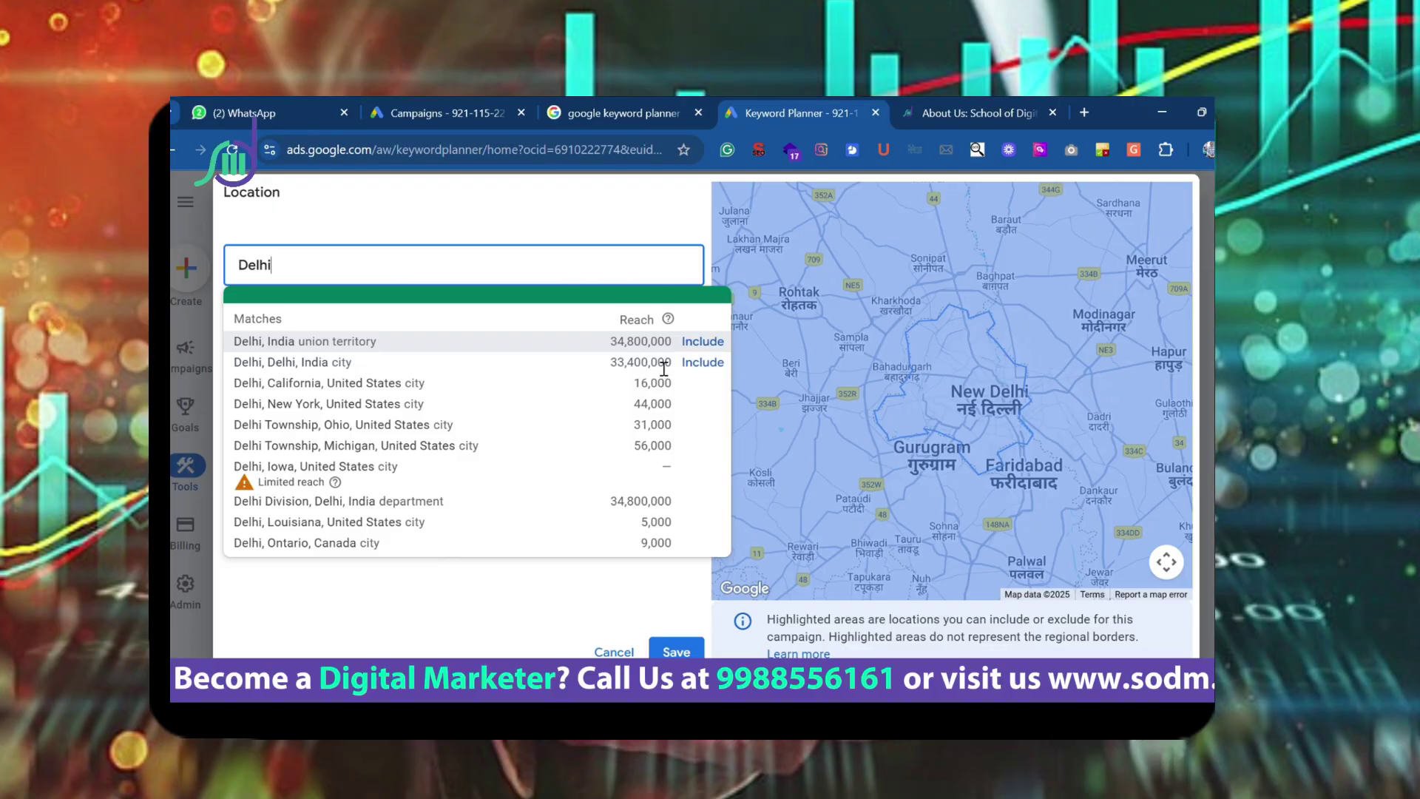
pyautogui.click(703, 362)
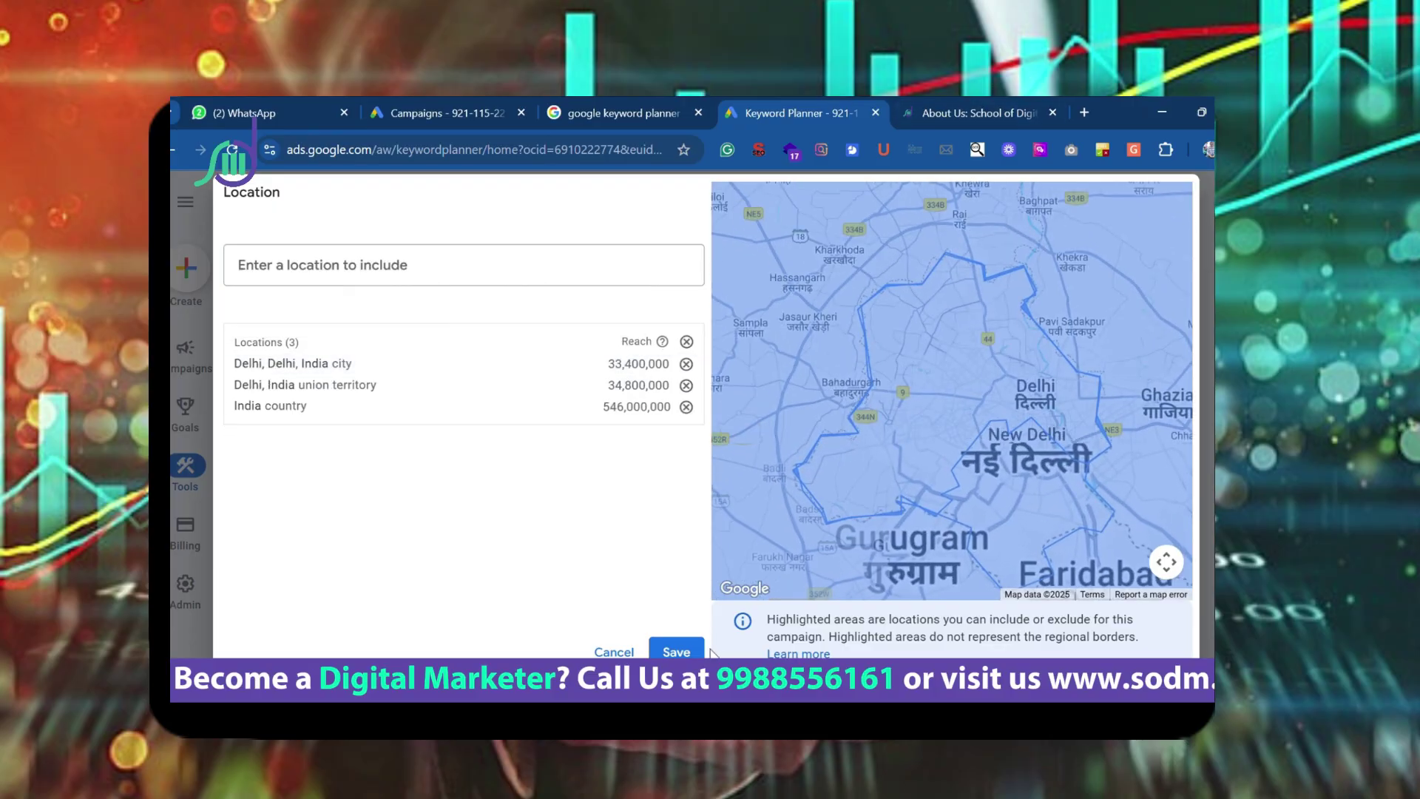
pyautogui.click(676, 652)
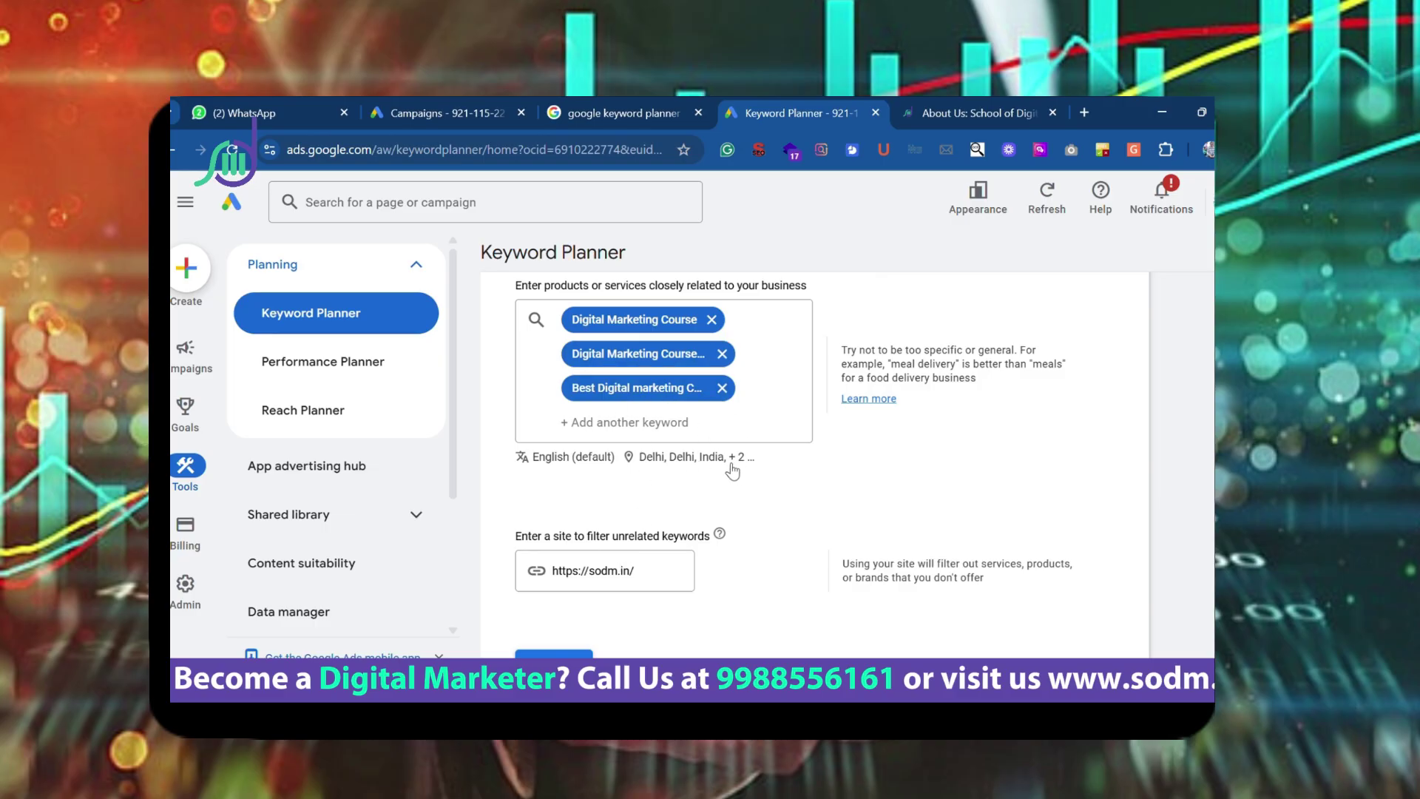
# Step: Get the keyword results for the entered products, locations and site, and close the Refine keywords pane
pyautogui.scroll(-1, 710, 477)
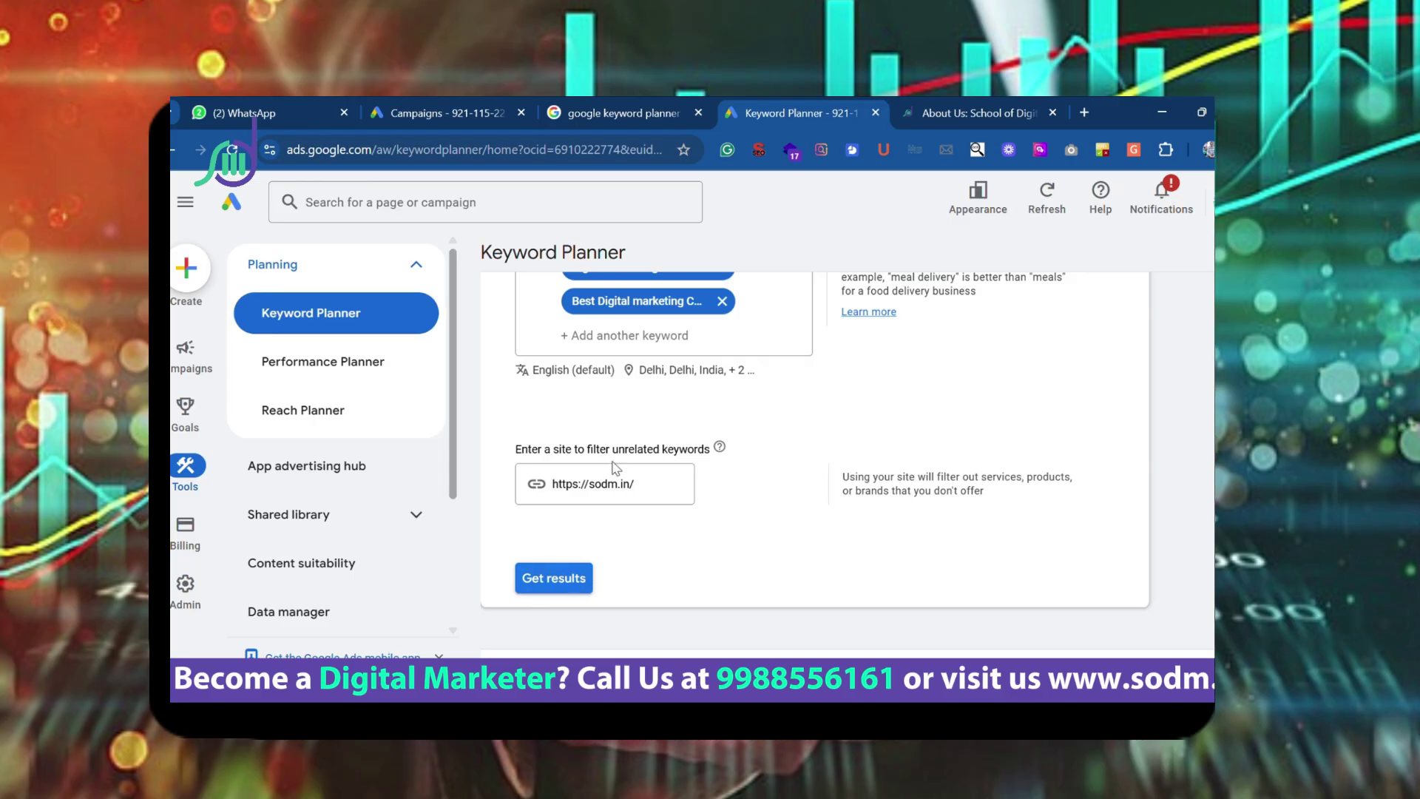
pyautogui.scroll(1, 773, 478)
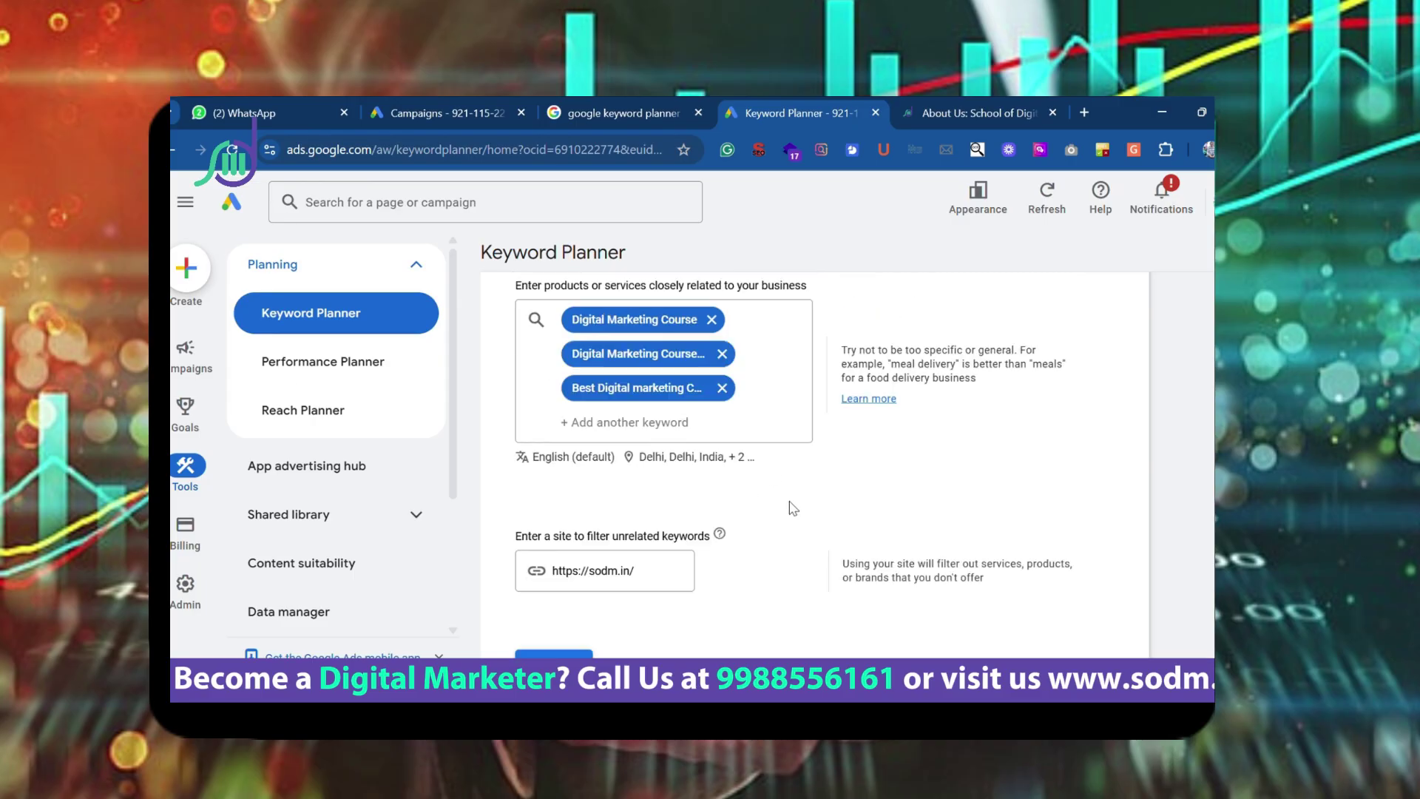
pyautogui.scroll(-1, 783, 503)
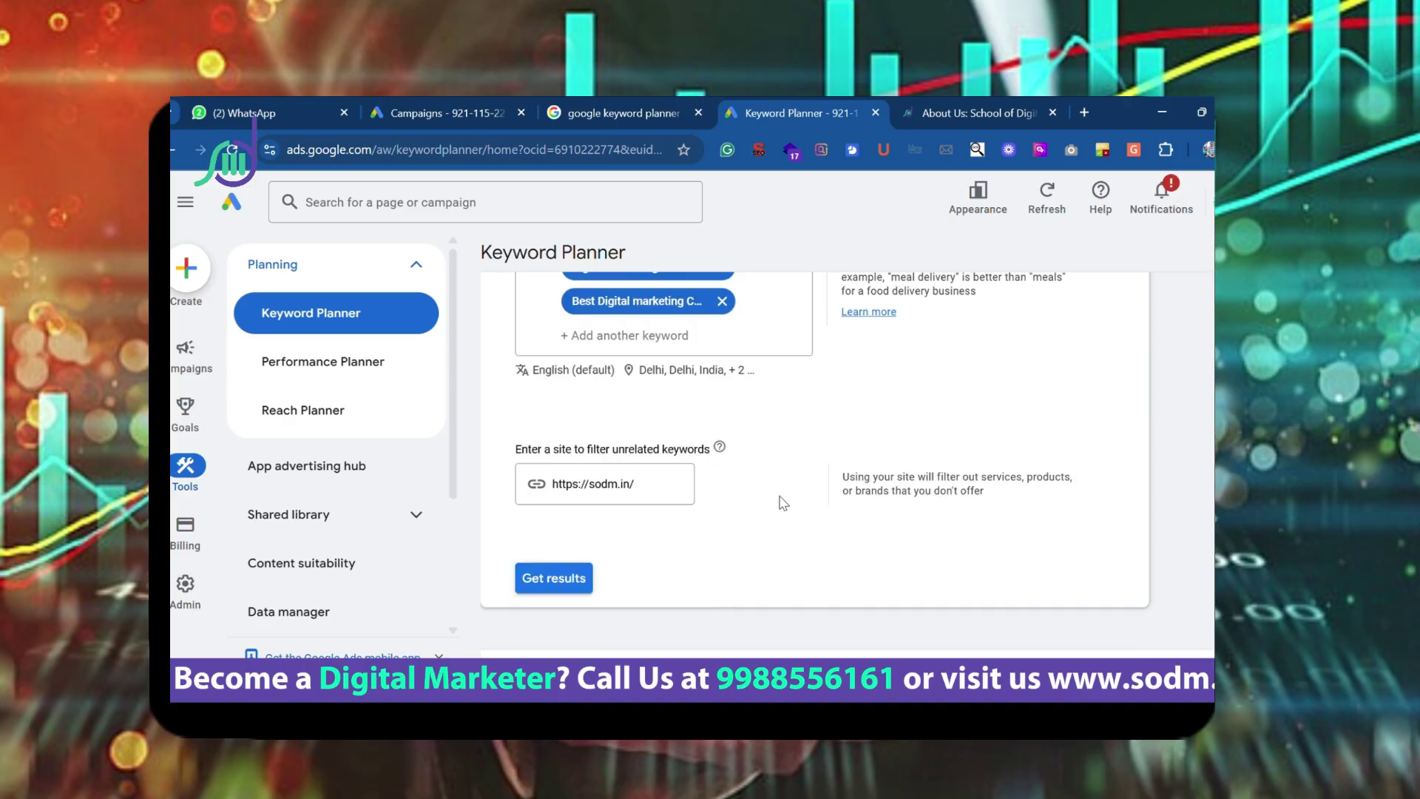
pyautogui.scroll(1, 784, 503)
pyautogui.scroll(-1, 783, 503)
pyautogui.scroll(1, 784, 503)
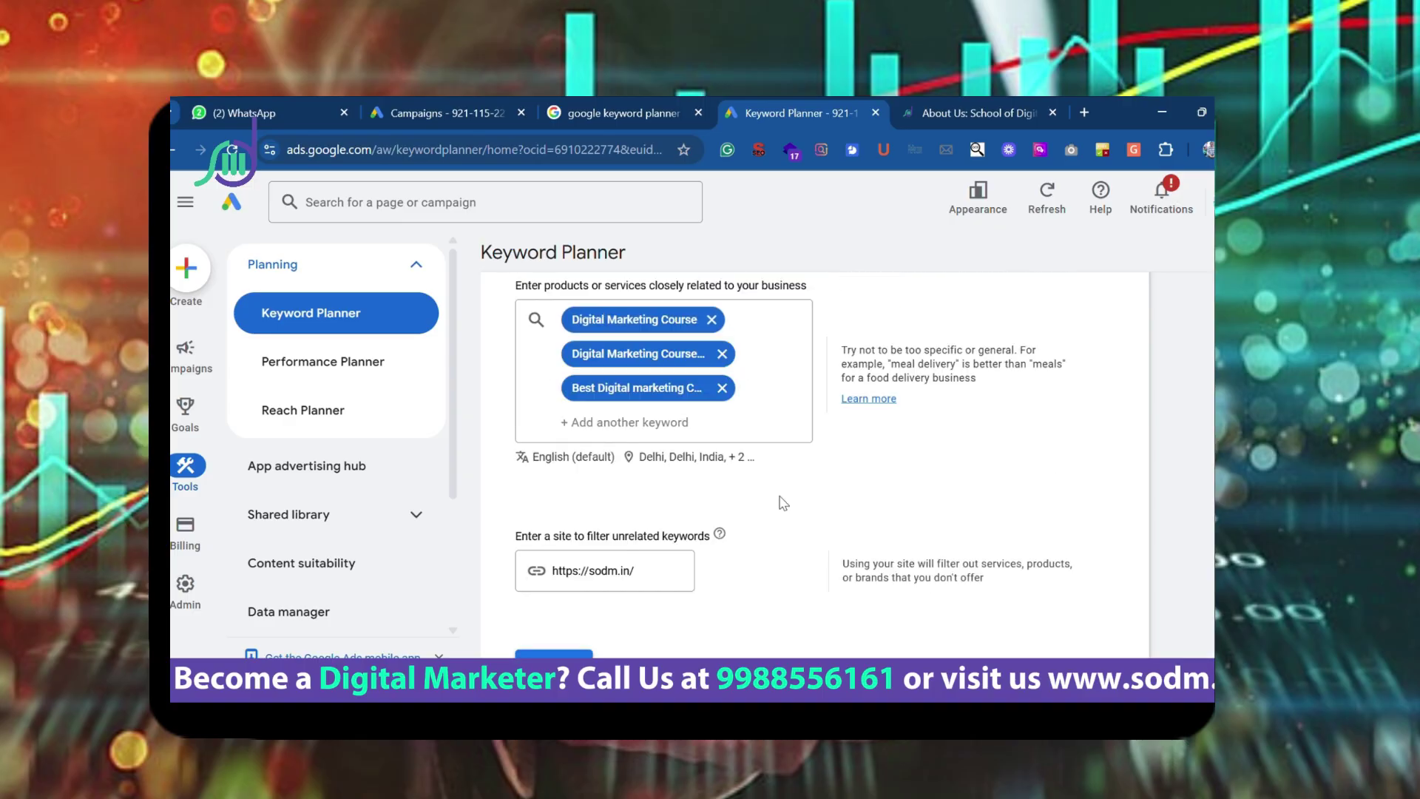
pyautogui.scroll(-1, 783, 503)
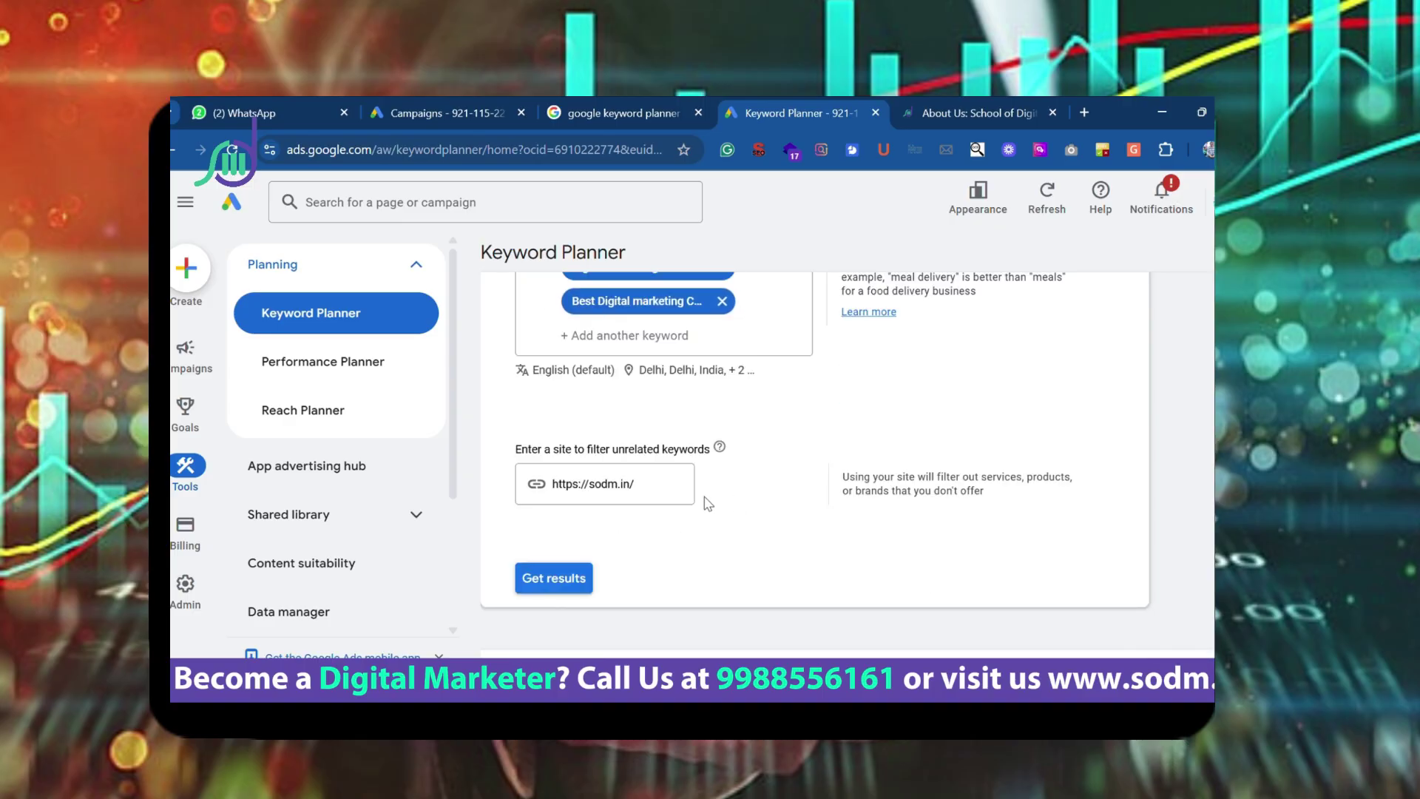
pyautogui.click(548, 582)
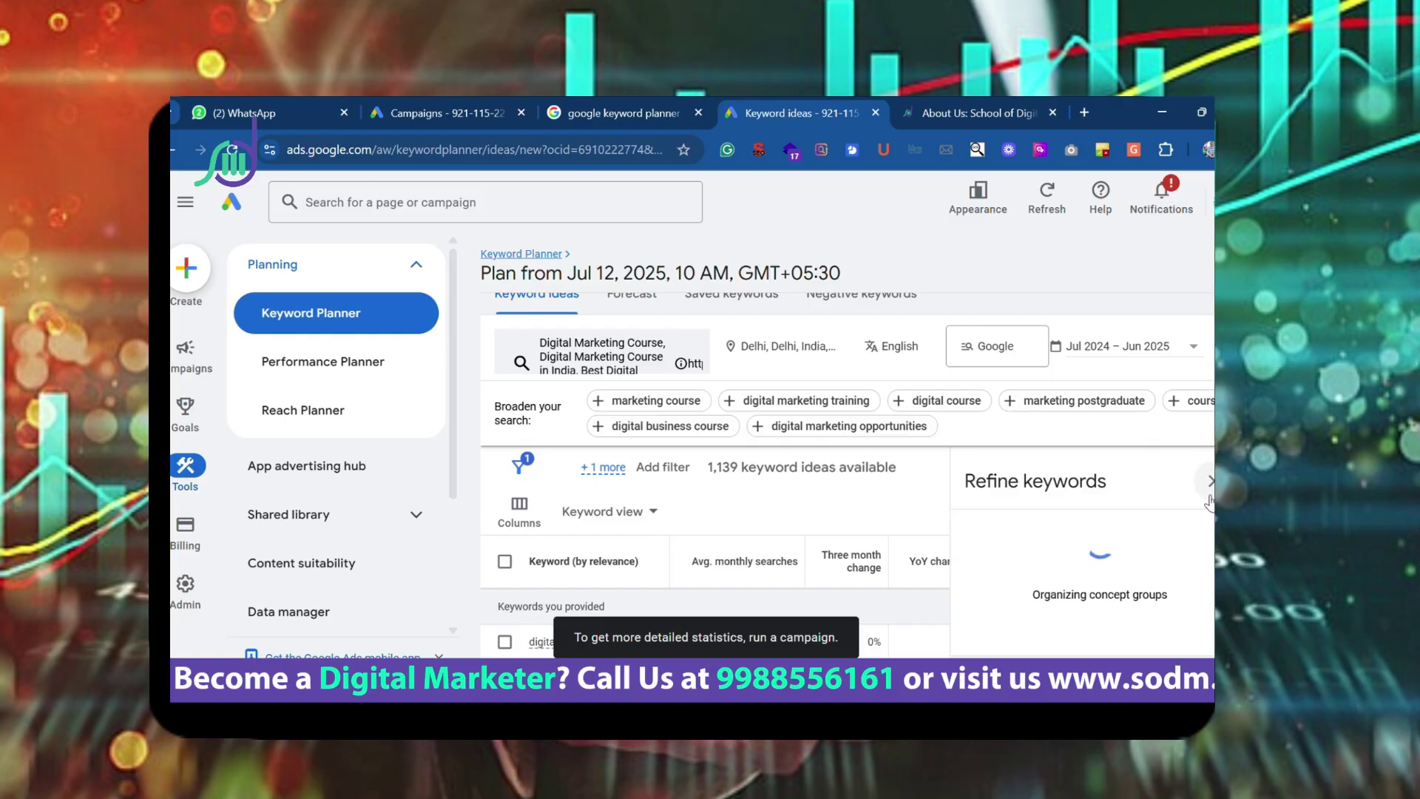
pyautogui.click(1210, 482)
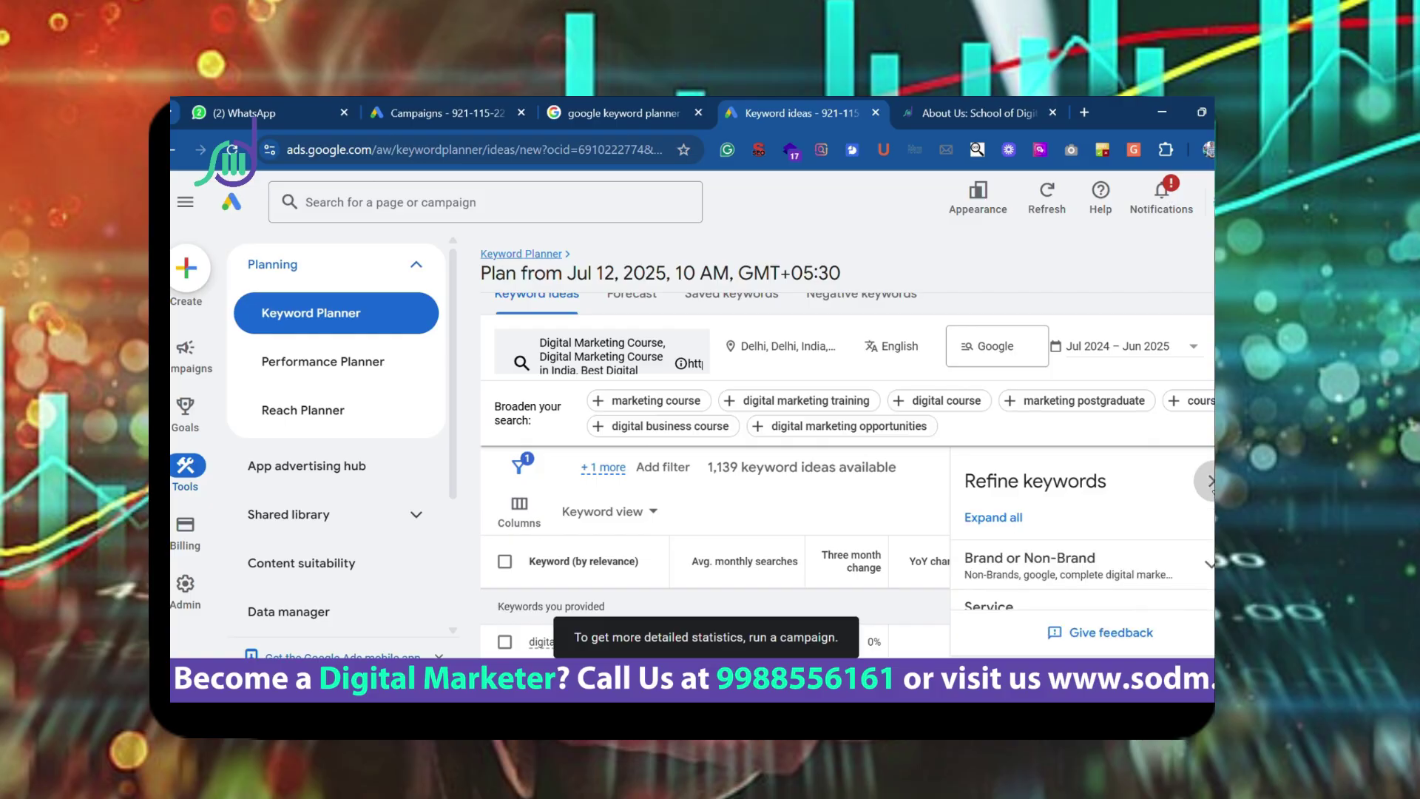
# Step: Examine the average monthly searches, competition and bid figures of the provided keywords and the keyword ideas beneath them
pyautogui.scroll(1, 800, 492)
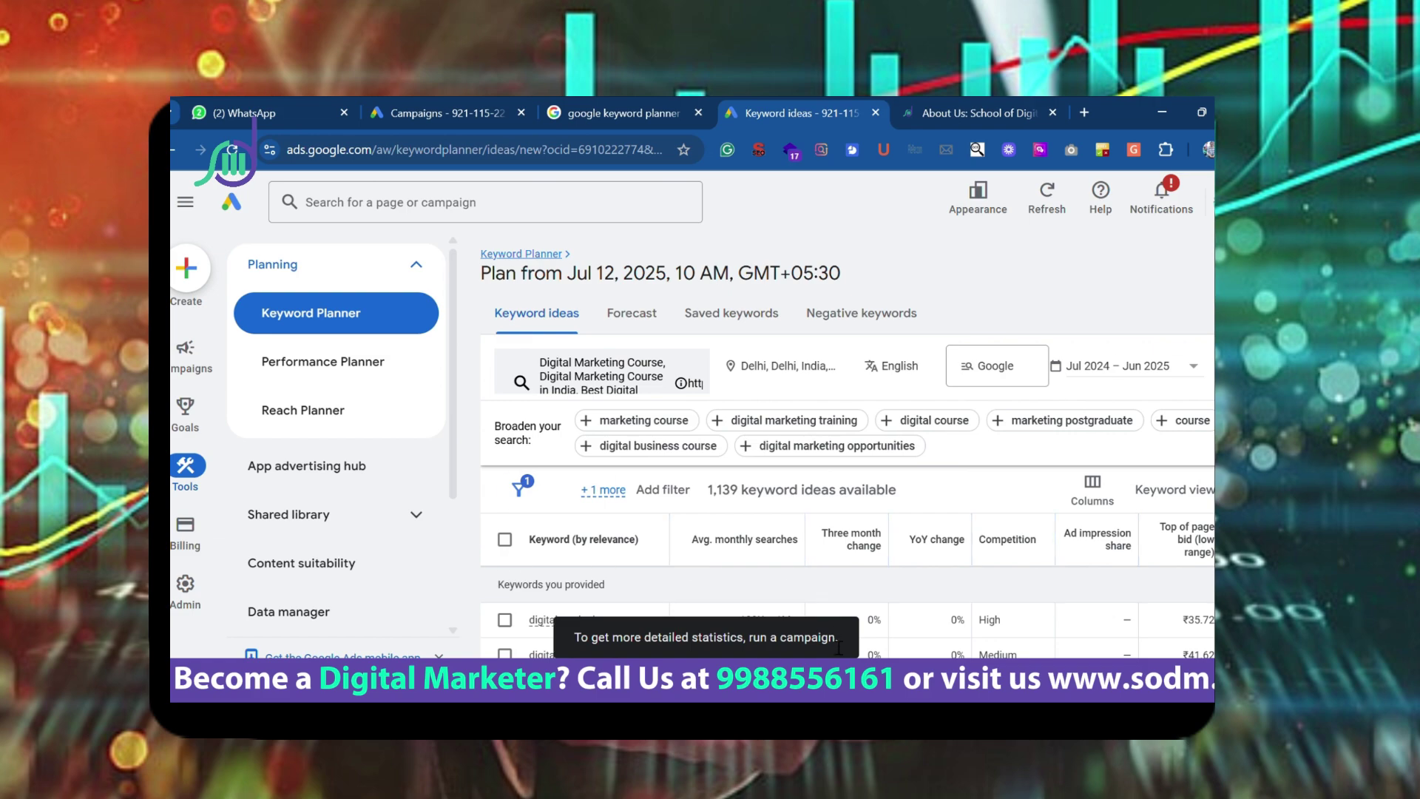
pyautogui.scroll(-2, 674, 440)
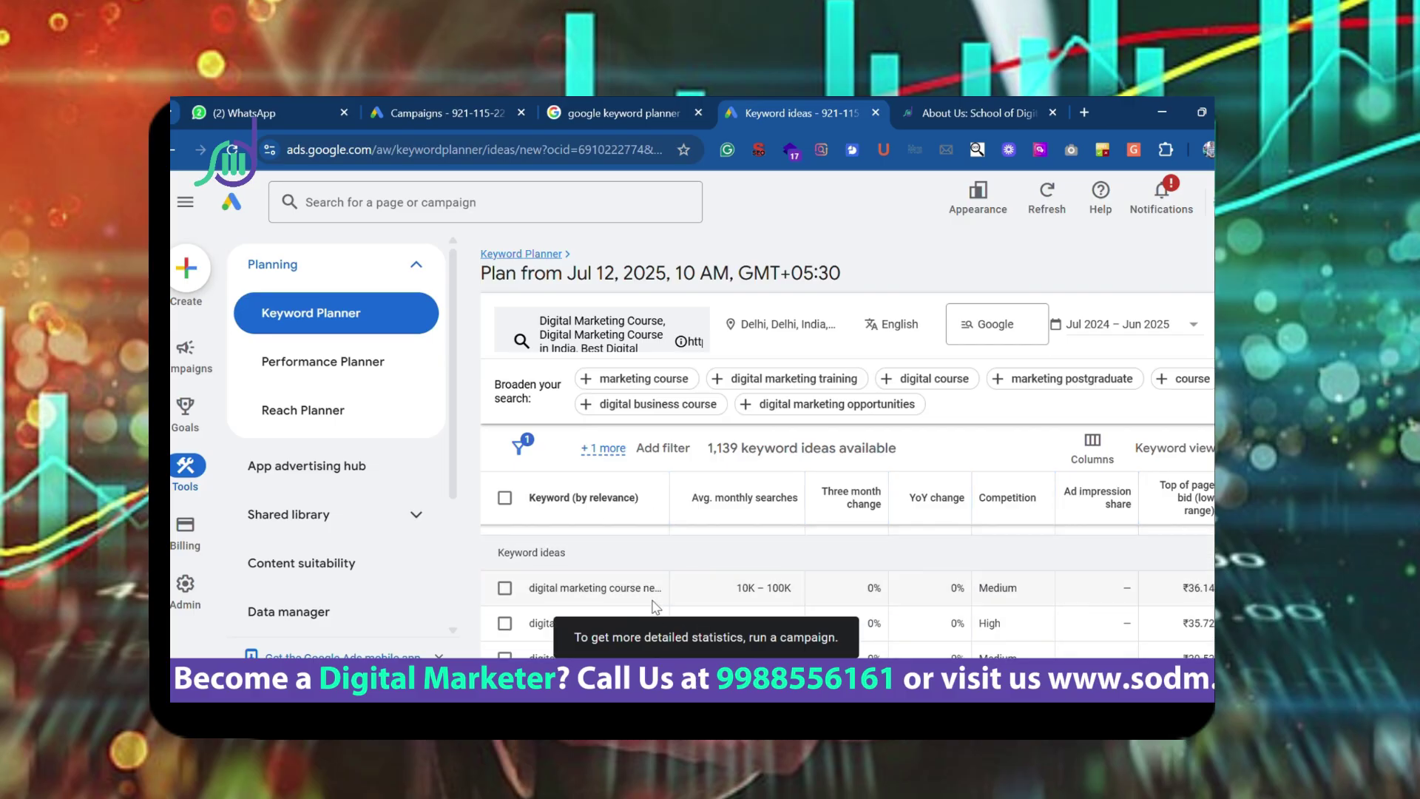
pyautogui.scroll(-4, 580, 589)
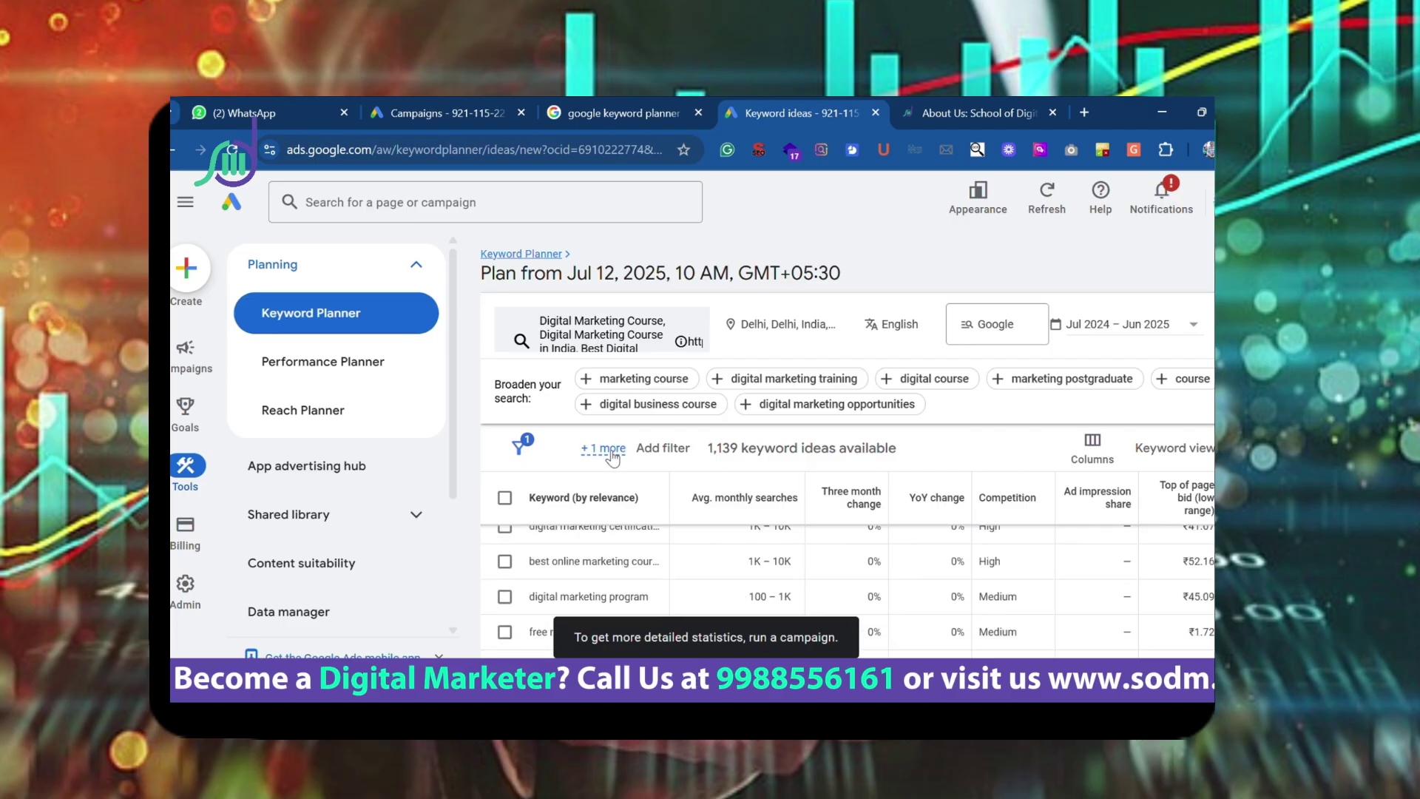
pyautogui.scroll(-1, 570, 552)
pyautogui.scroll(8, 562, 555)
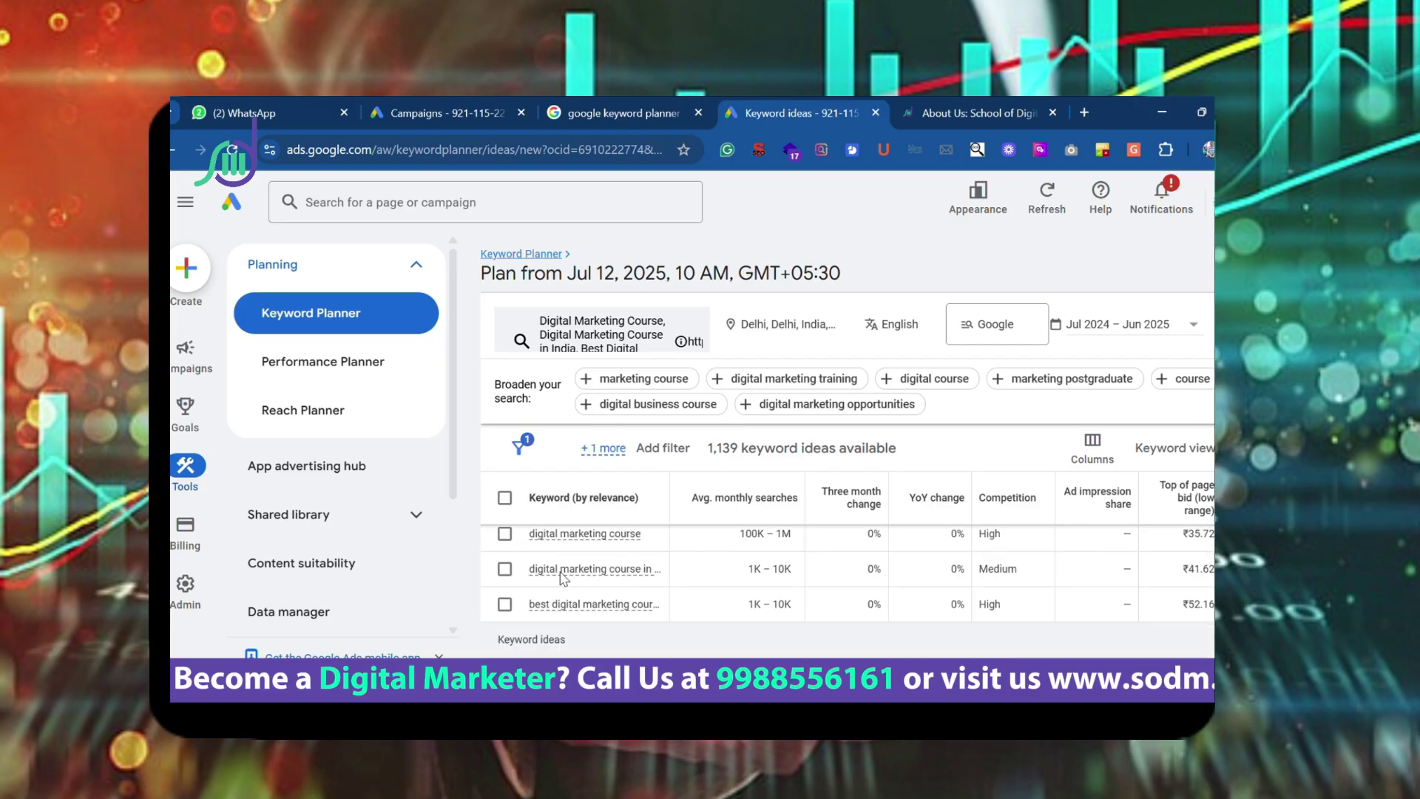
pyautogui.scroll(1, 562, 578)
pyautogui.scroll(-1, 562, 578)
pyautogui.scroll(1, 561, 576)
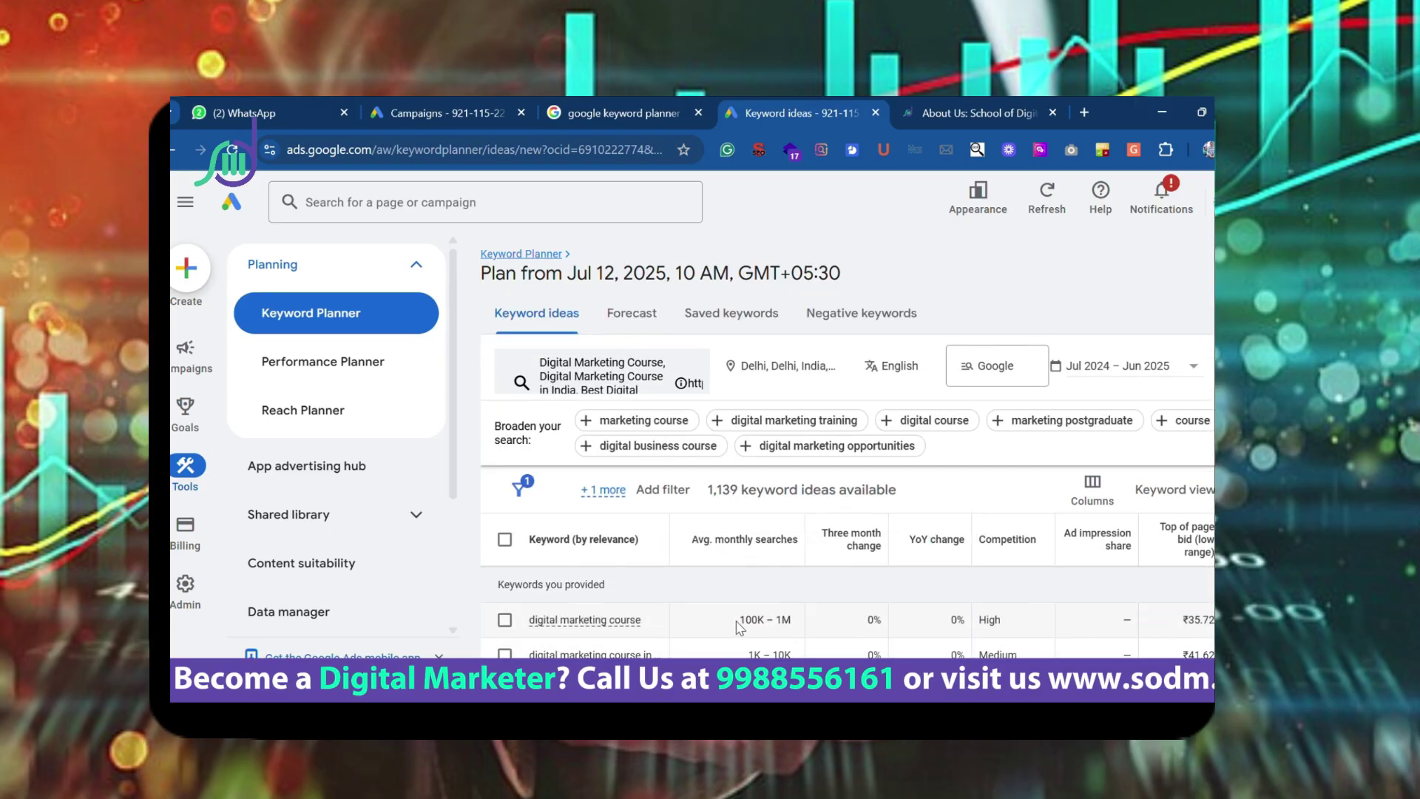
pyautogui.moveTo(614, 631)
pyautogui.scroll(-1, 551, 633)
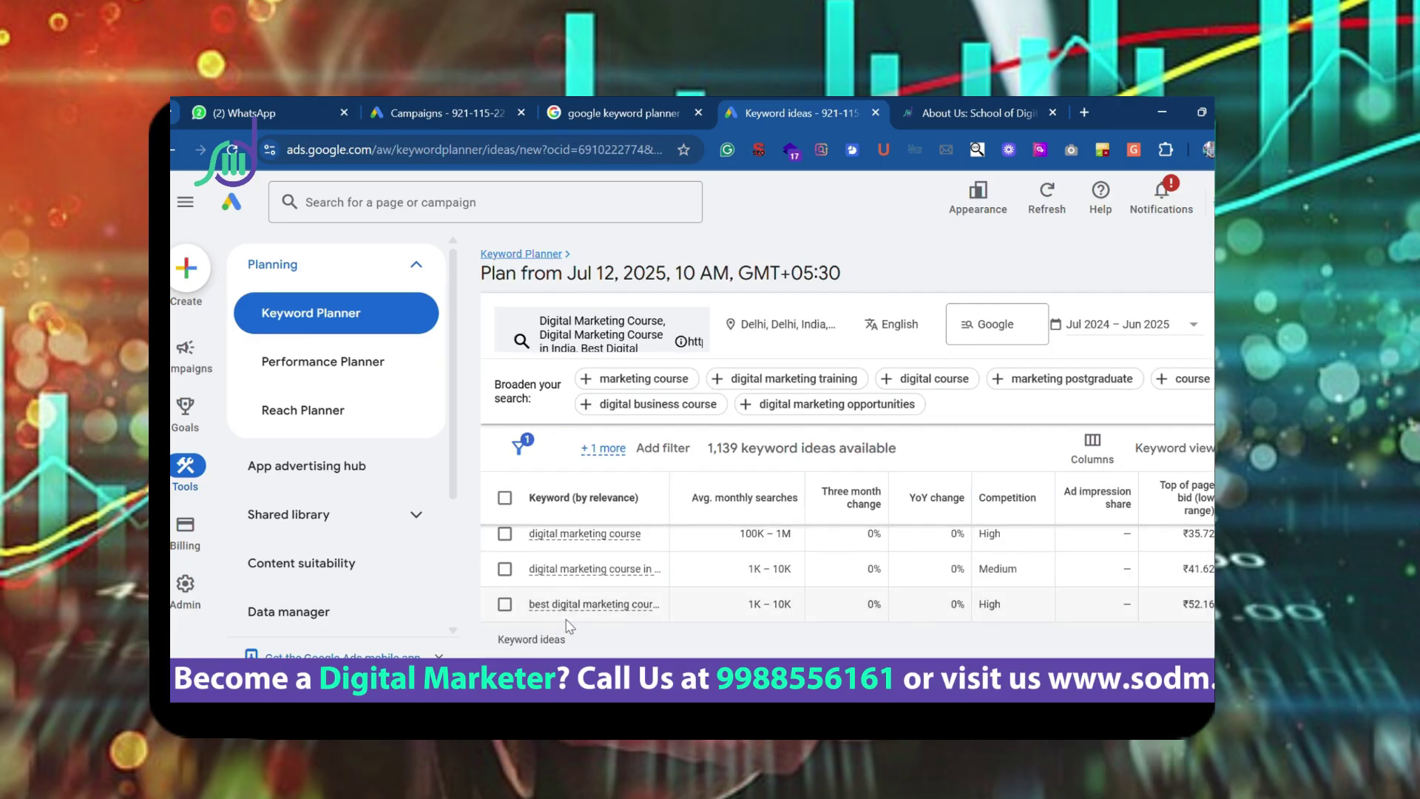
pyautogui.scroll(1, 552, 632)
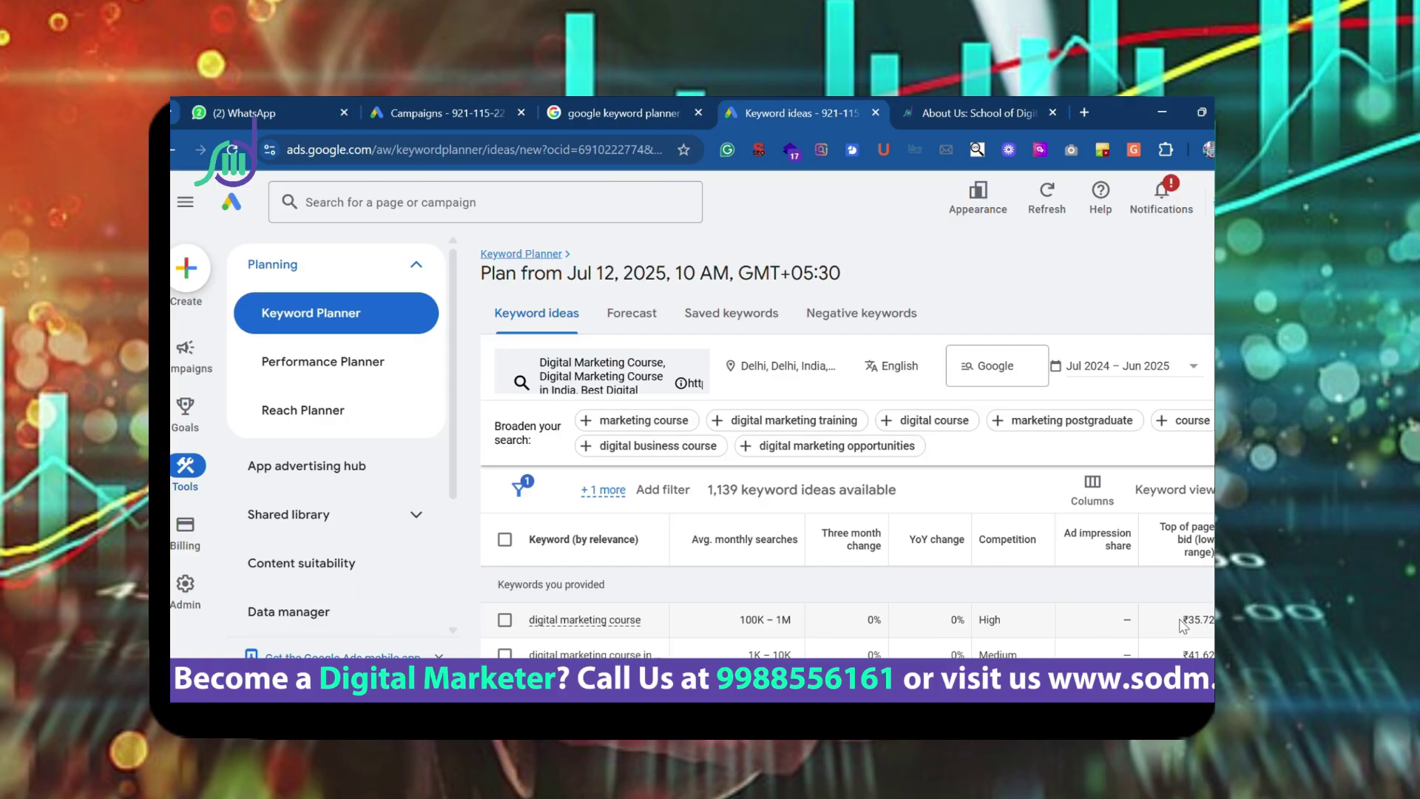
pyautogui.scroll(-1, 562, 592)
pyautogui.scroll(1, 551, 592)
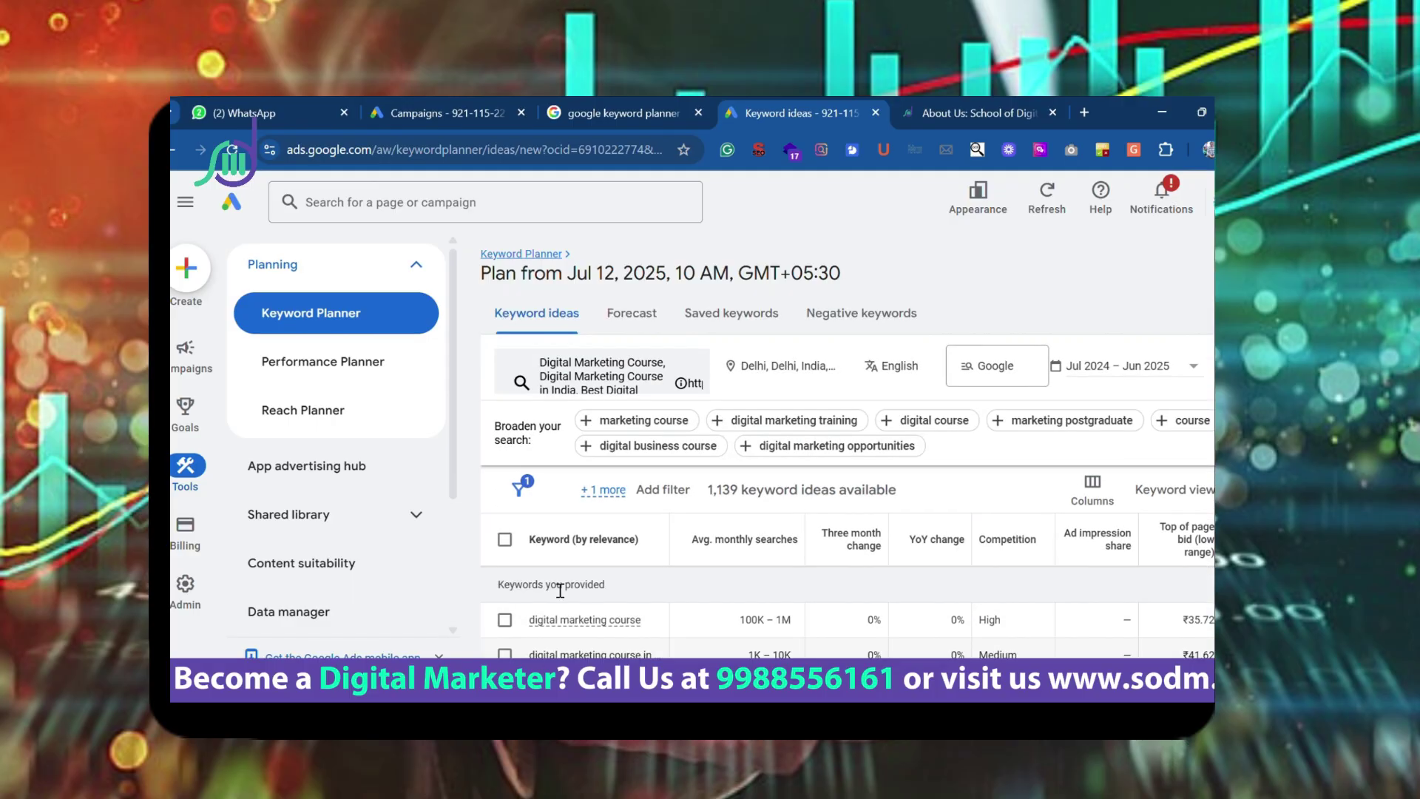
pyautogui.scroll(-1, 555, 591)
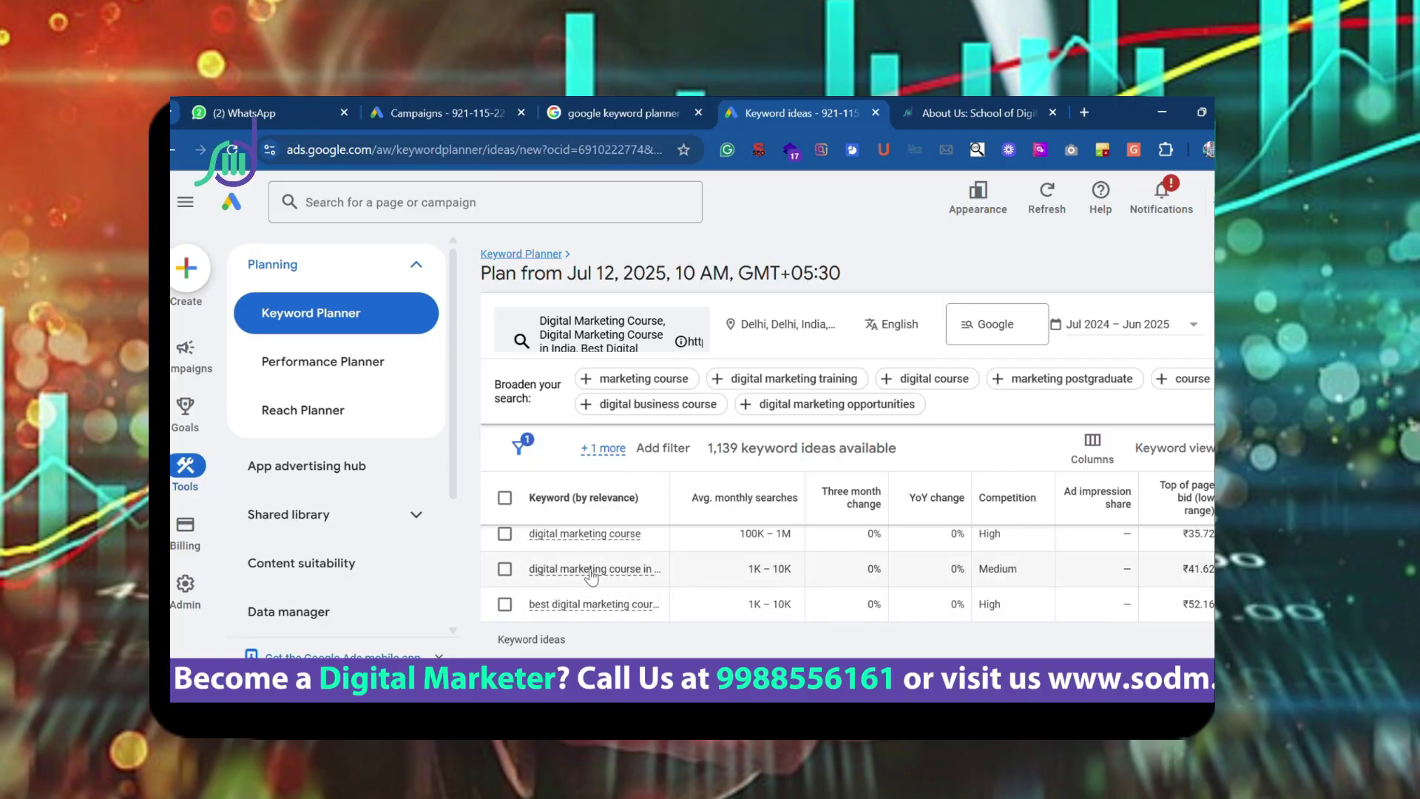
pyautogui.moveTo(654, 583)
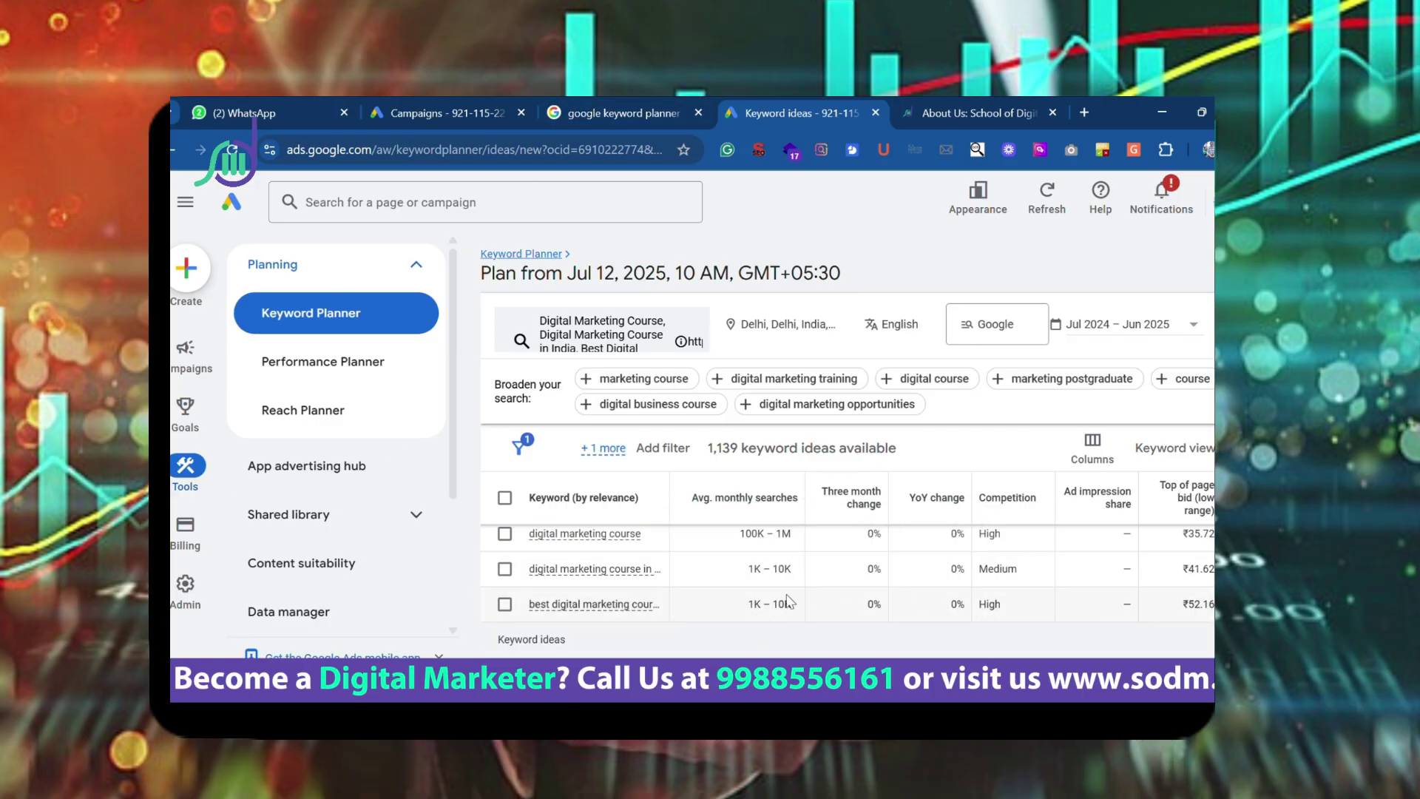
pyautogui.scroll(-2, 666, 588)
pyautogui.scroll(2, 626, 574)
pyautogui.scroll(-3, 1001, 612)
pyautogui.scroll(5, 556, 640)
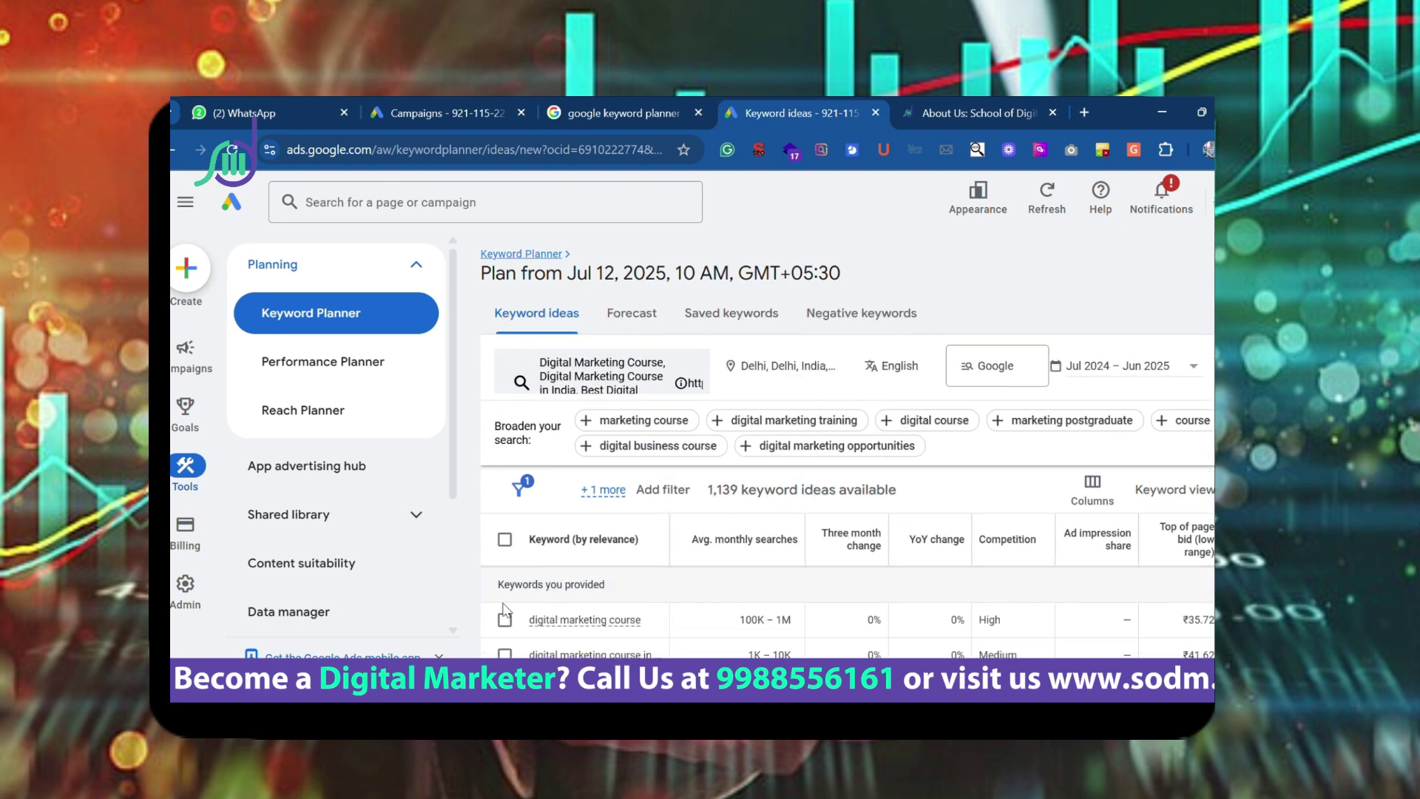
# Step: Select all three provided keywords in the results table, starting with "digital marketing course"
pyautogui.scroll(-1, 505, 611)
pyautogui.scroll(1, 504, 610)
pyautogui.click(506, 620)
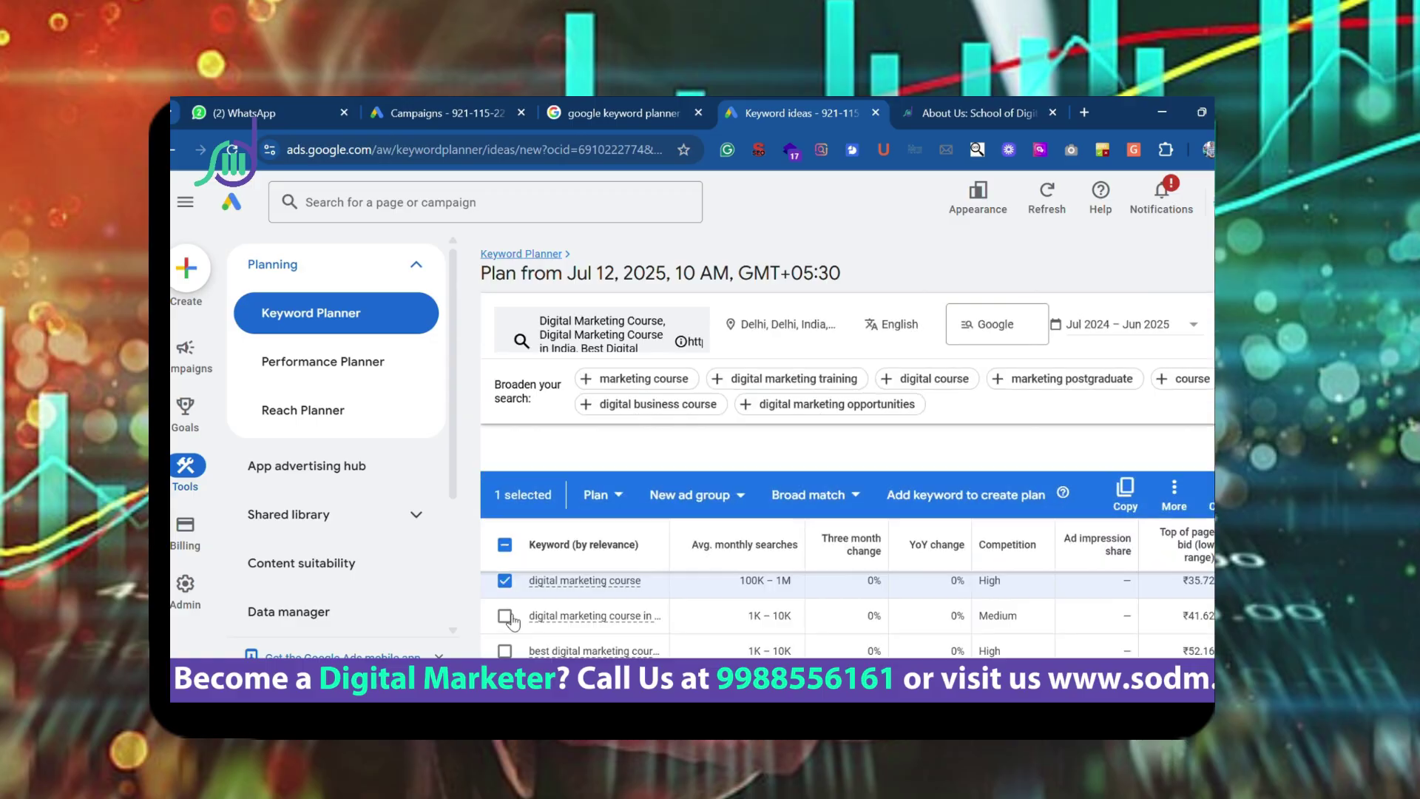
pyautogui.click(505, 570)
pyautogui.click(506, 605)
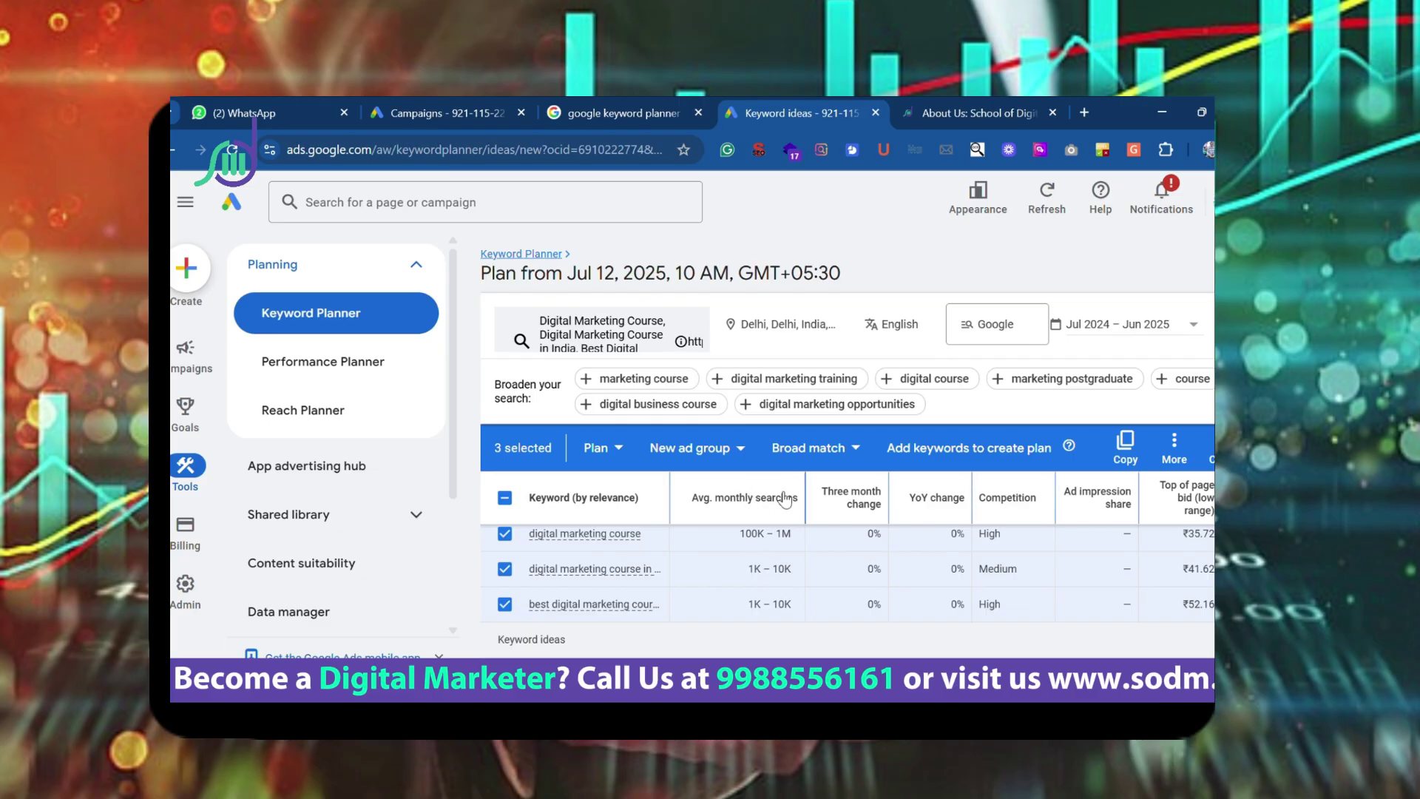
pyautogui.scroll(2, 754, 590)
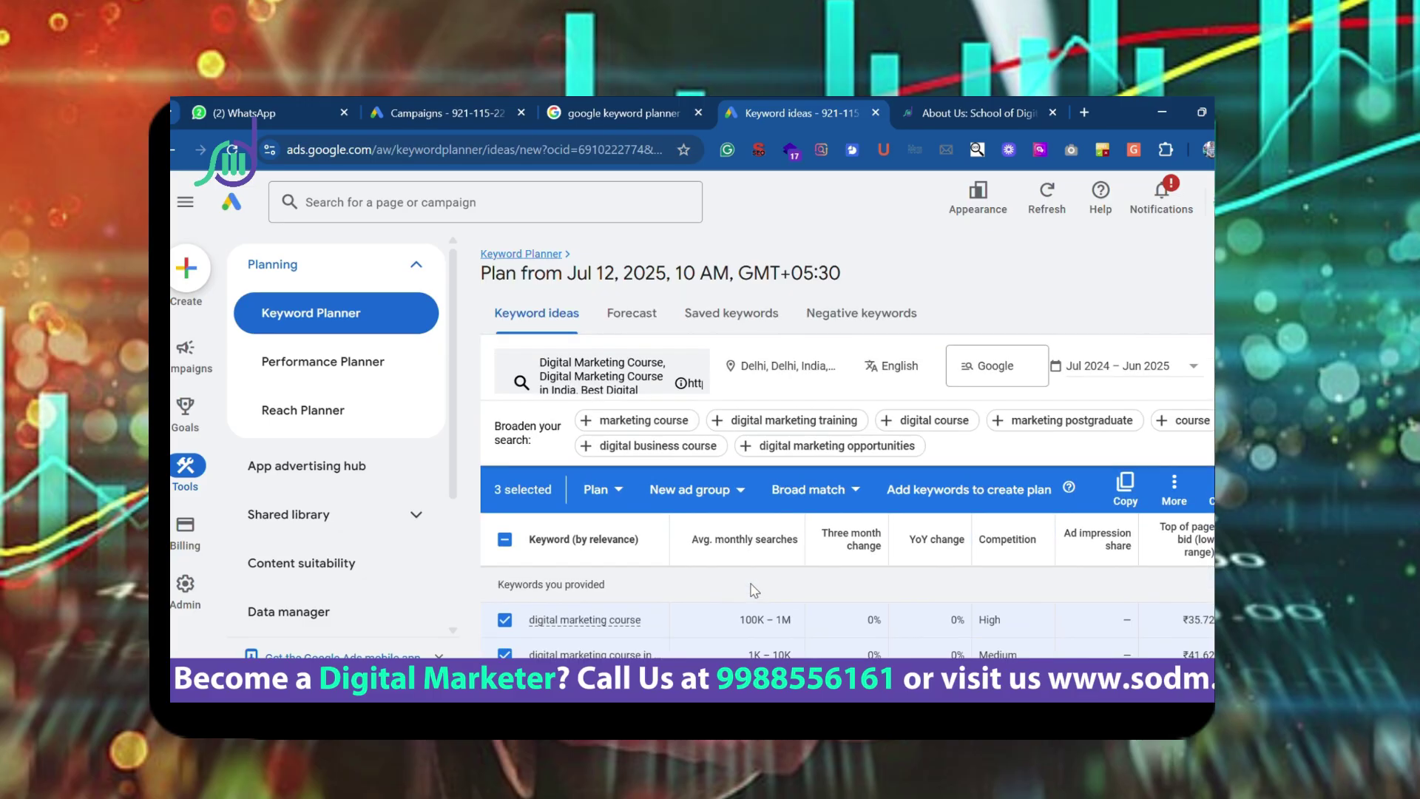
pyautogui.scroll(-2, 755, 590)
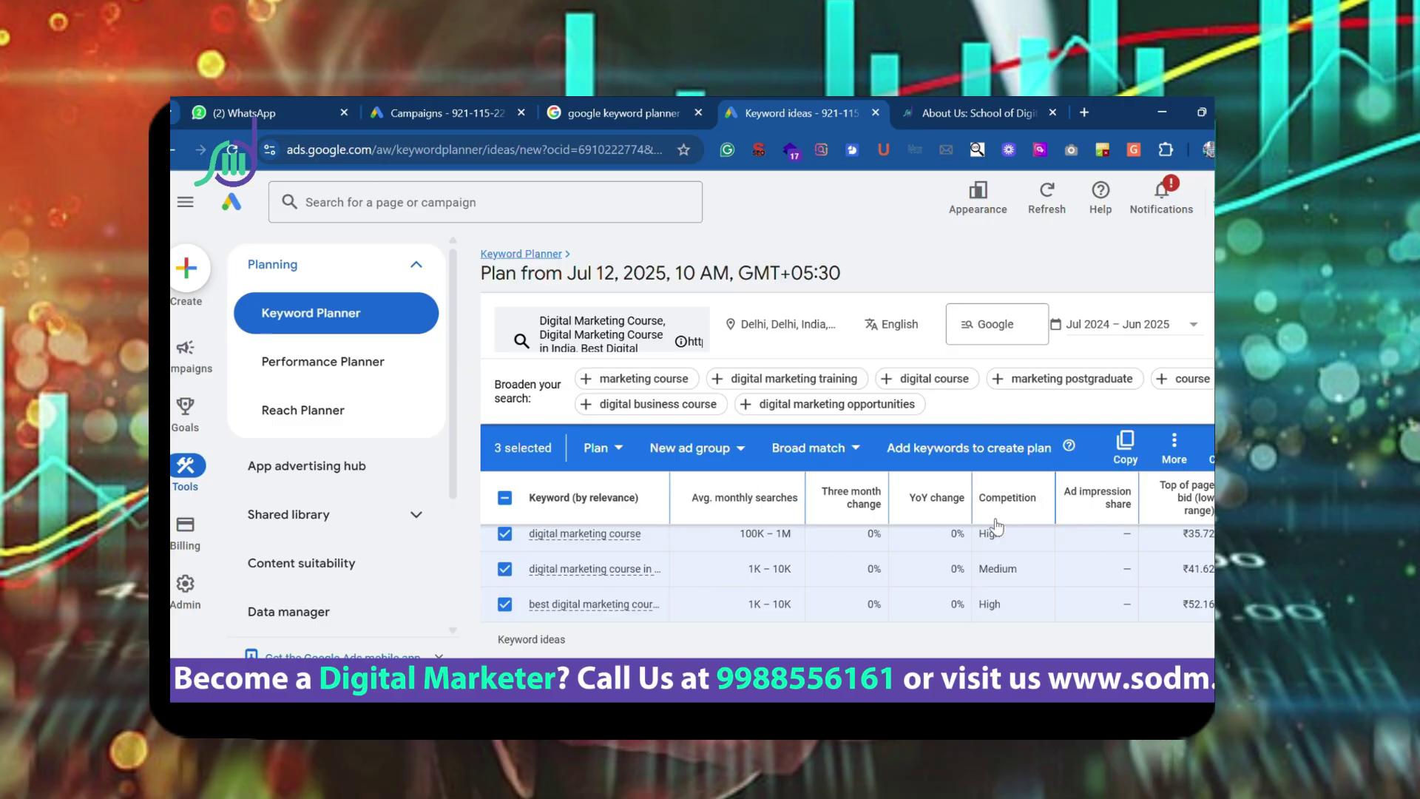
# Step: Deselect the three provided digital marketing keywords in the results table
pyautogui.click(505, 534)
pyautogui.click(510, 574)
pyautogui.click(507, 607)
# Step: Sort the keyword ideas by competition in descending order and look through the top entries
pyautogui.scroll(-1, 1004, 596)
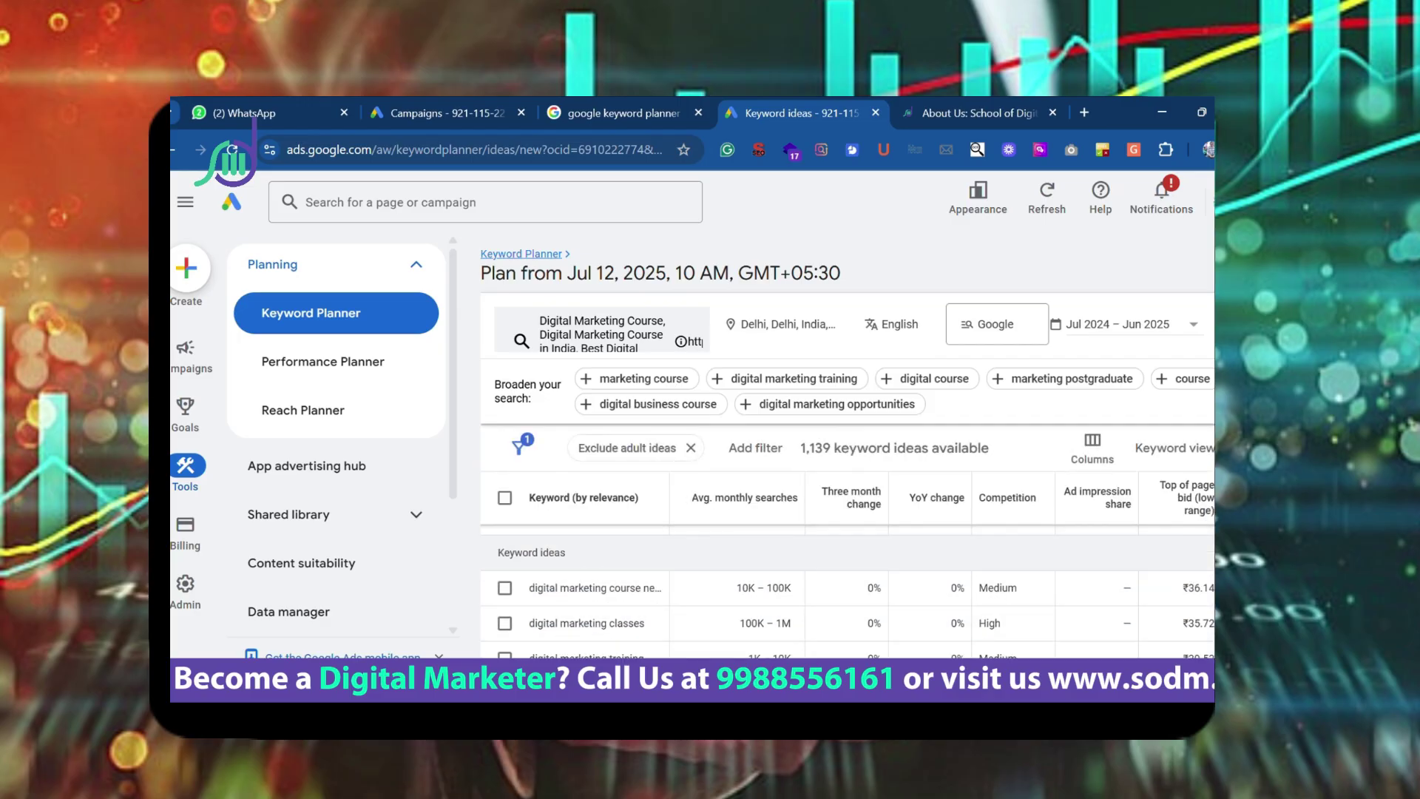
pyautogui.scroll(-3, 831, 614)
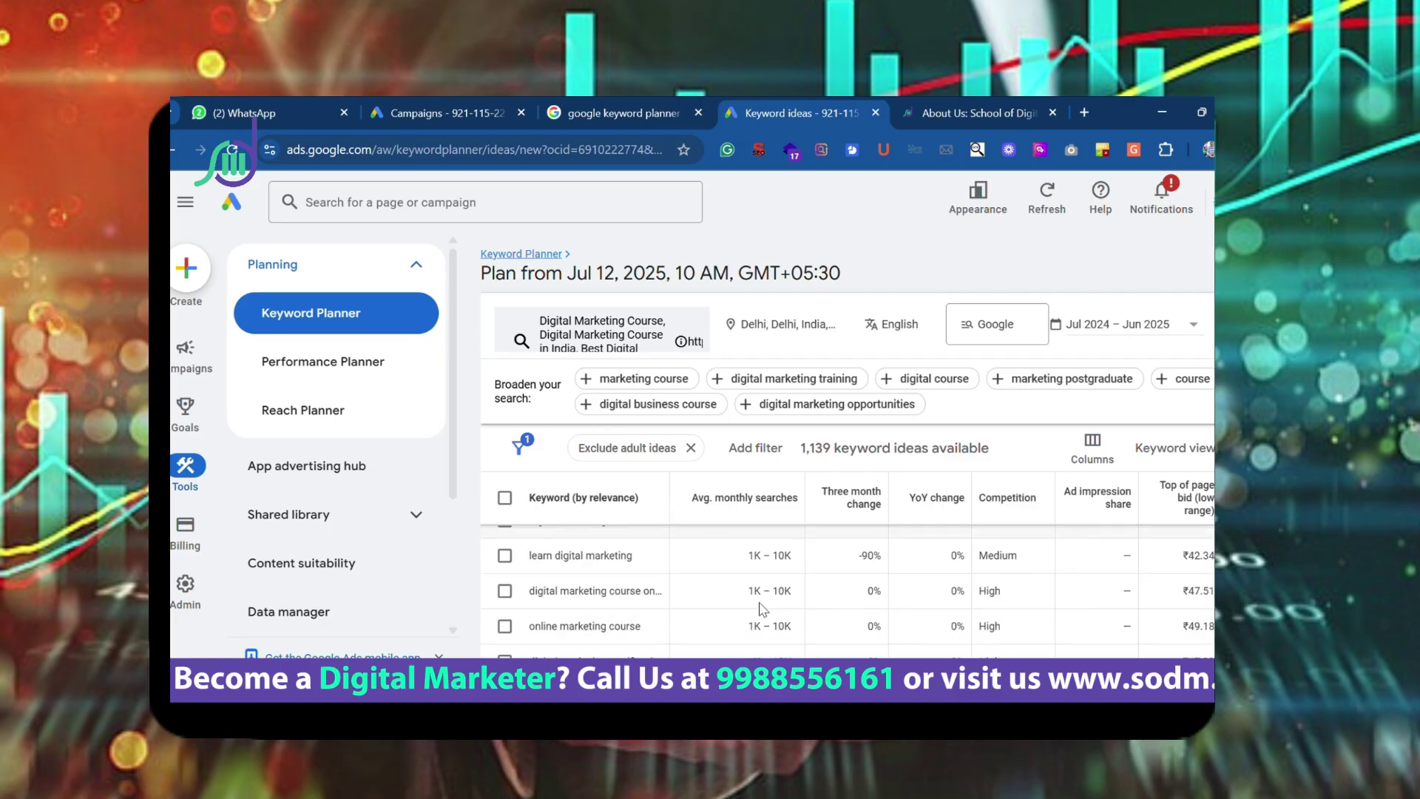
pyautogui.moveTo(1013, 505)
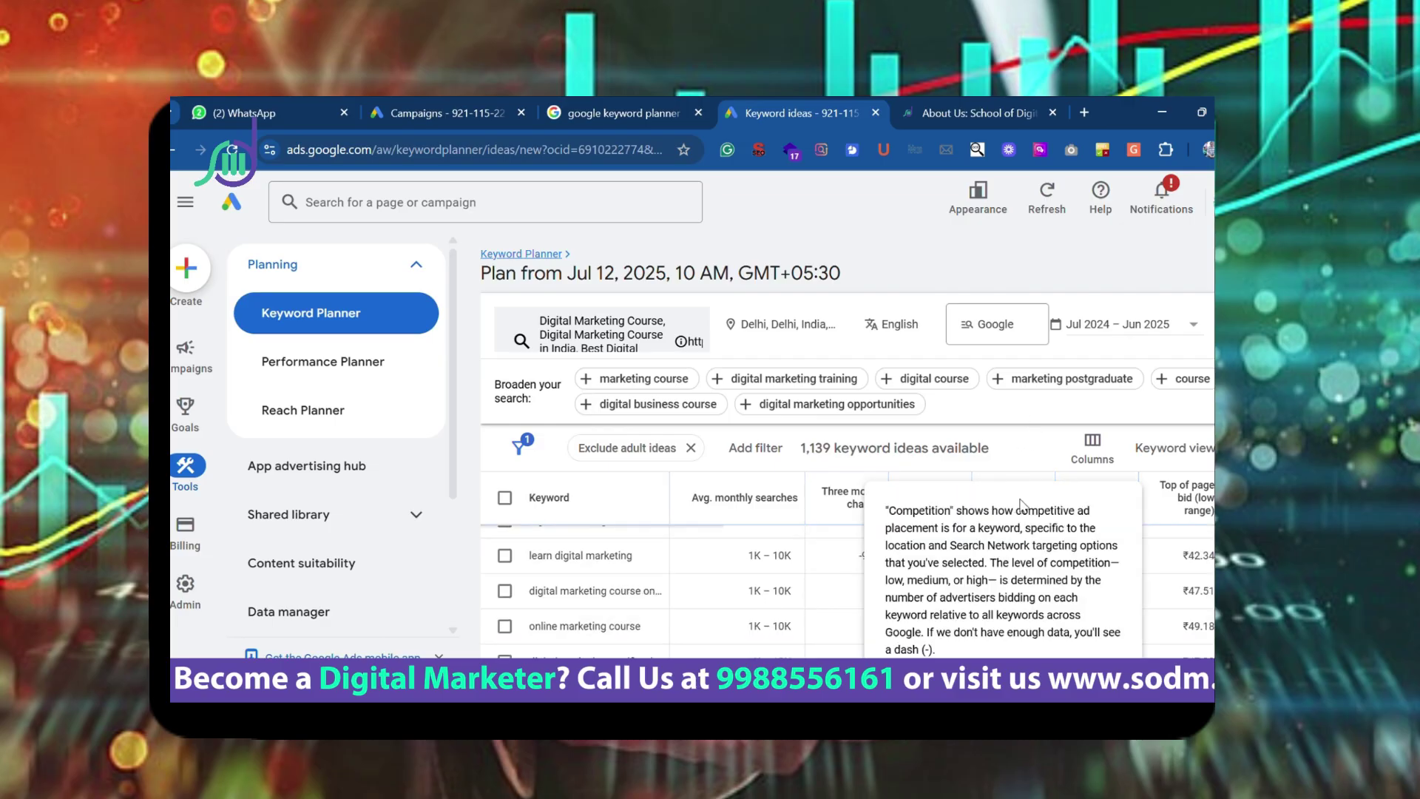
pyautogui.click(1021, 504)
pyautogui.scroll(5, 1002, 577)
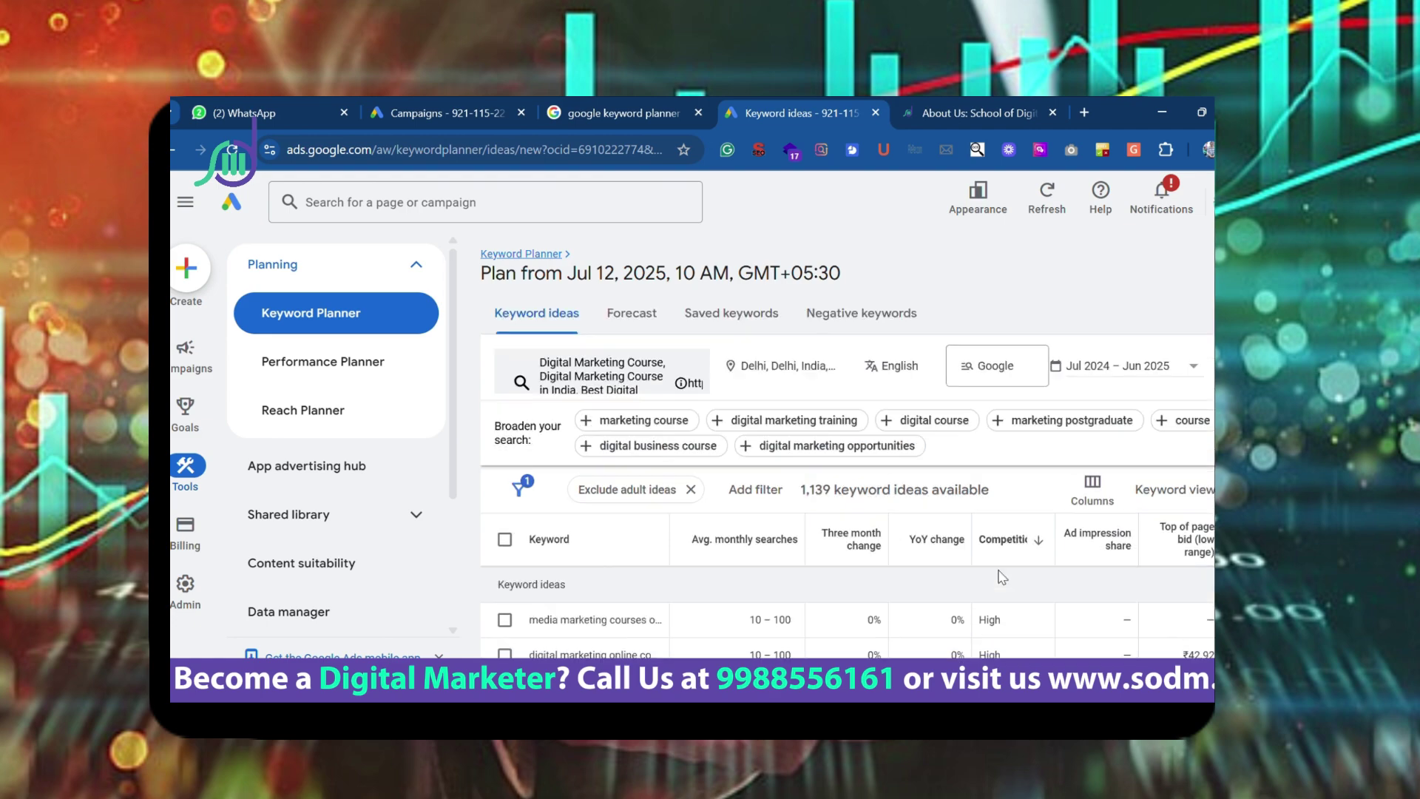
pyautogui.scroll(-4, 1015, 542)
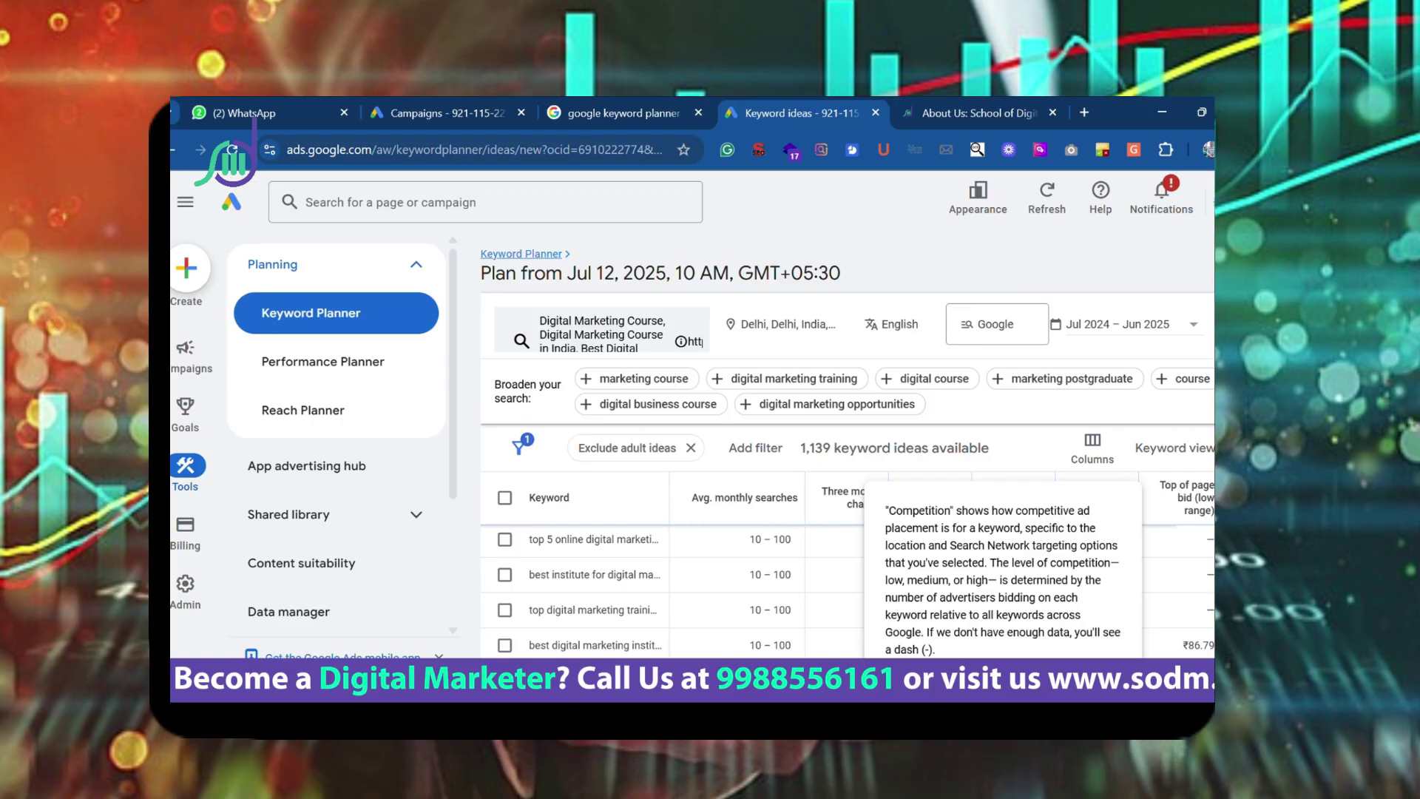
# Step: Reverse the competition sort to ascending order and look through the keyword ideas at the top
pyautogui.click(1021, 500)
pyautogui.scroll(1, 998, 593)
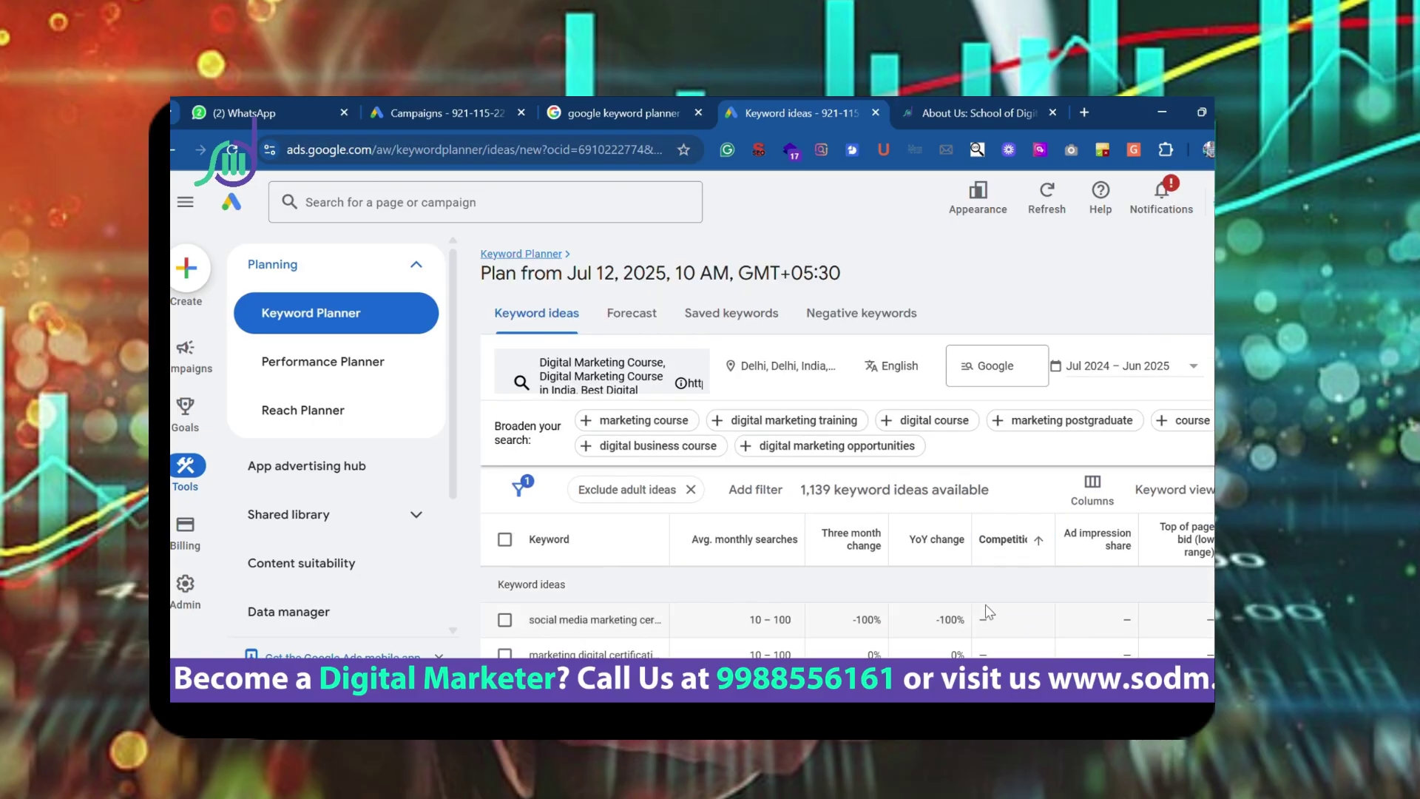
pyautogui.scroll(-1, 1021, 591)
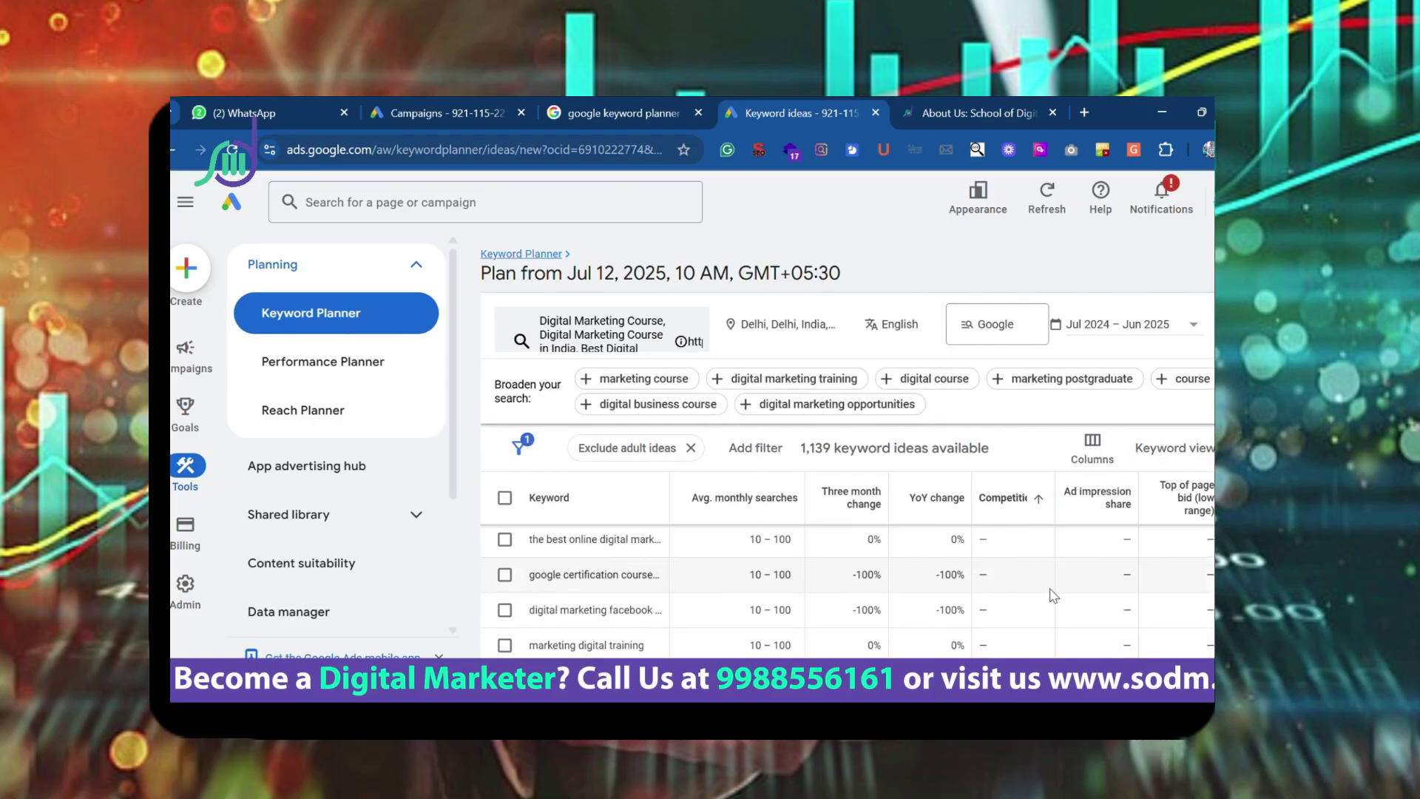
pyautogui.scroll(1, 991, 588)
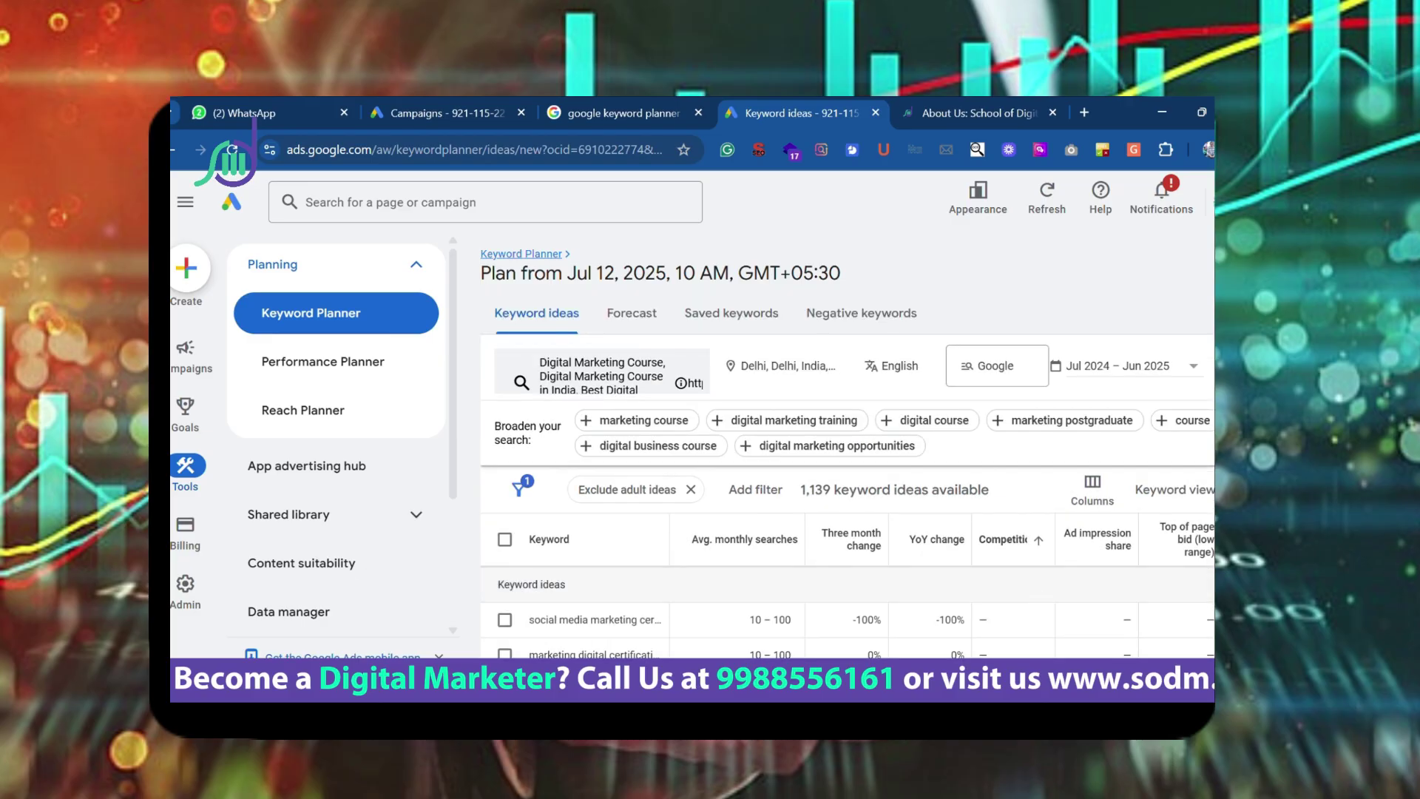
pyautogui.scroll(-1, 848, 474)
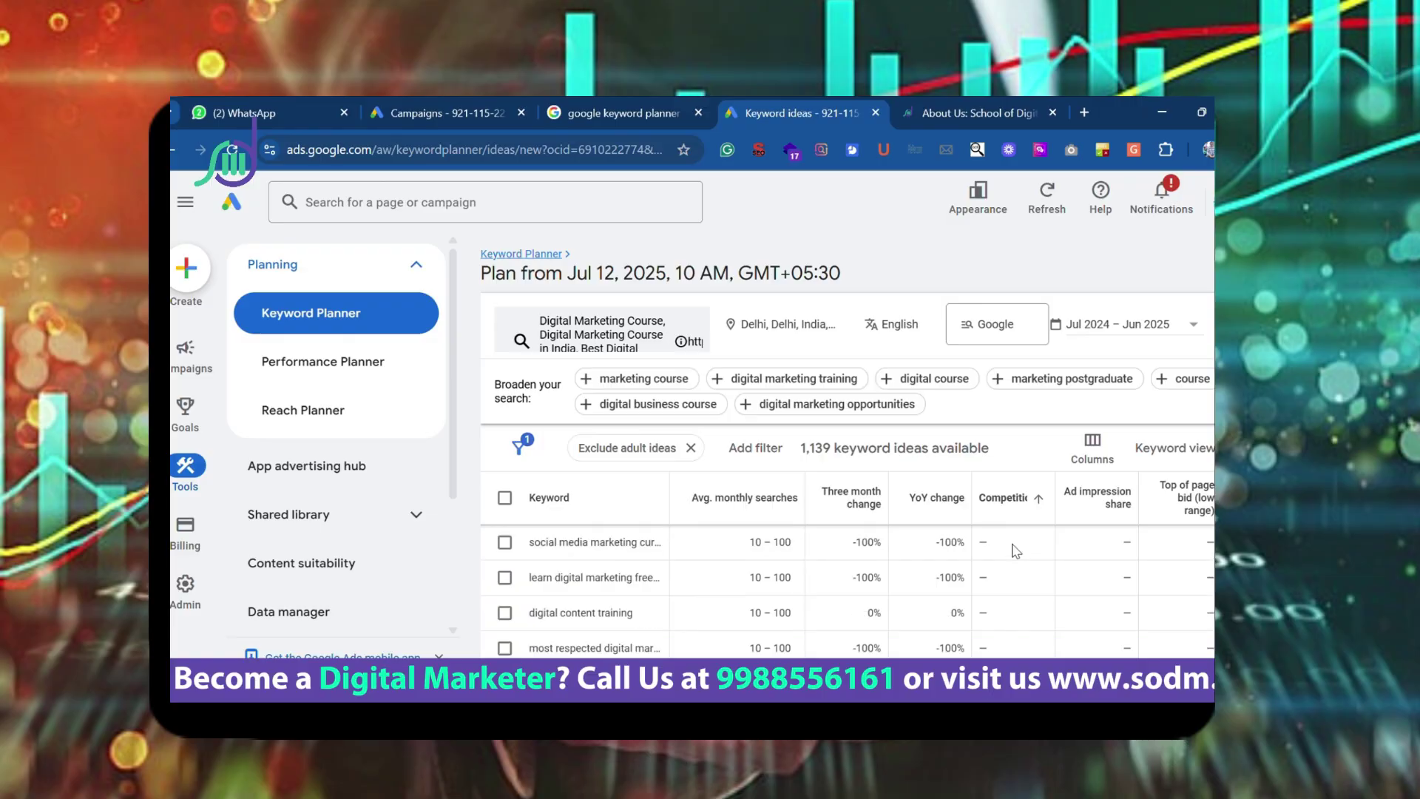
# Step: Go to the second page of keyword ideas, rows 101 - 200, and examine average monthly searches of the low-competition entries
pyautogui.scroll(1, 1011, 588)
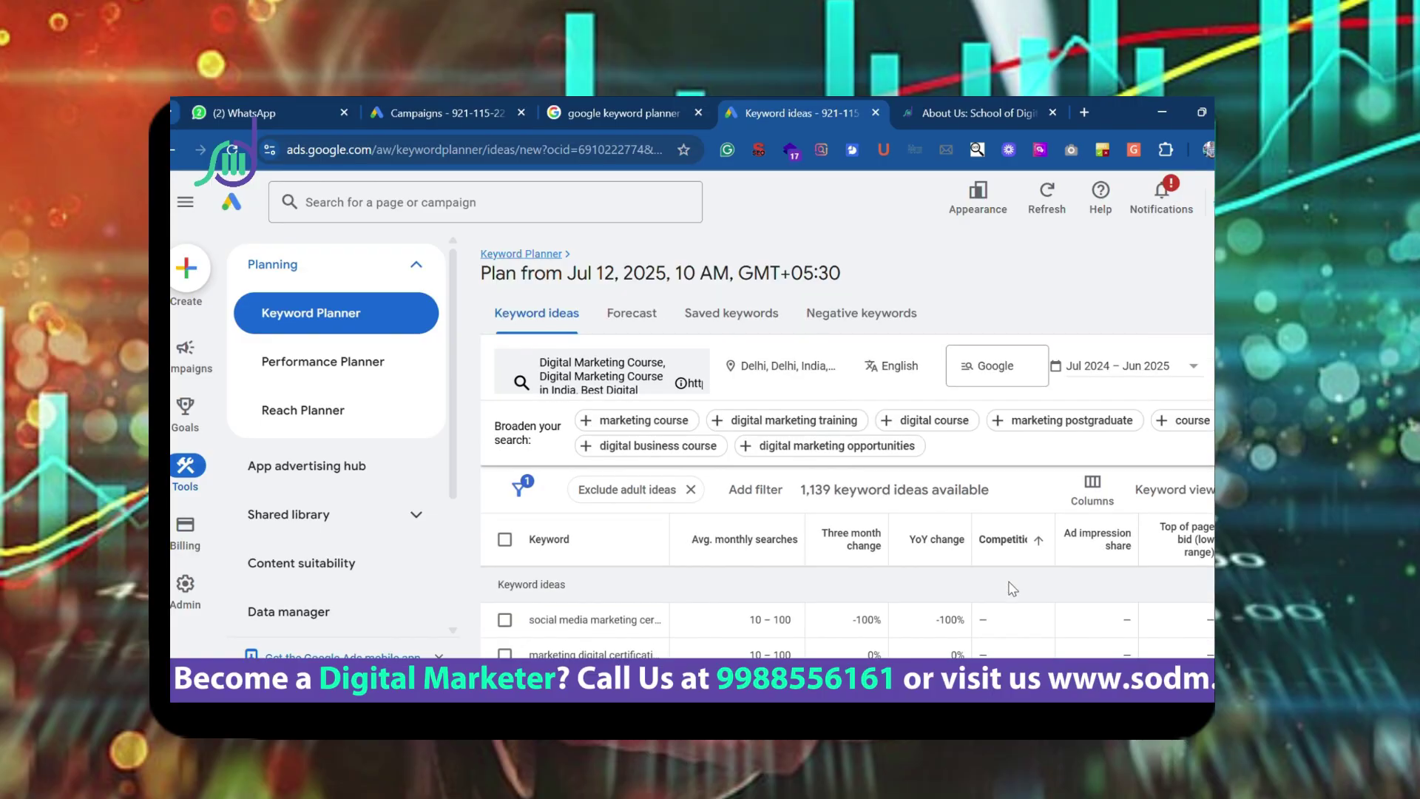
pyautogui.scroll(-1, 1011, 588)
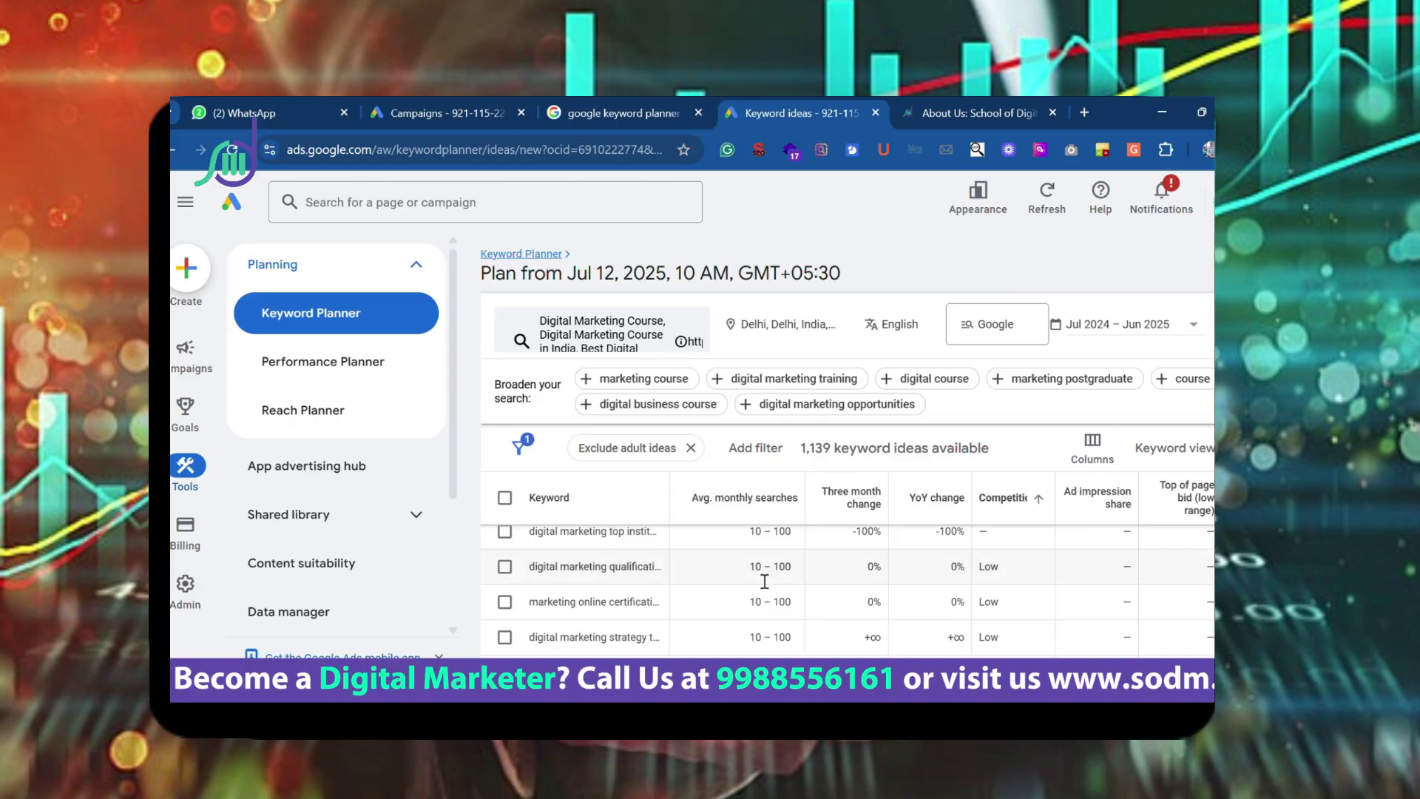
pyautogui.scroll(-10, 765, 582)
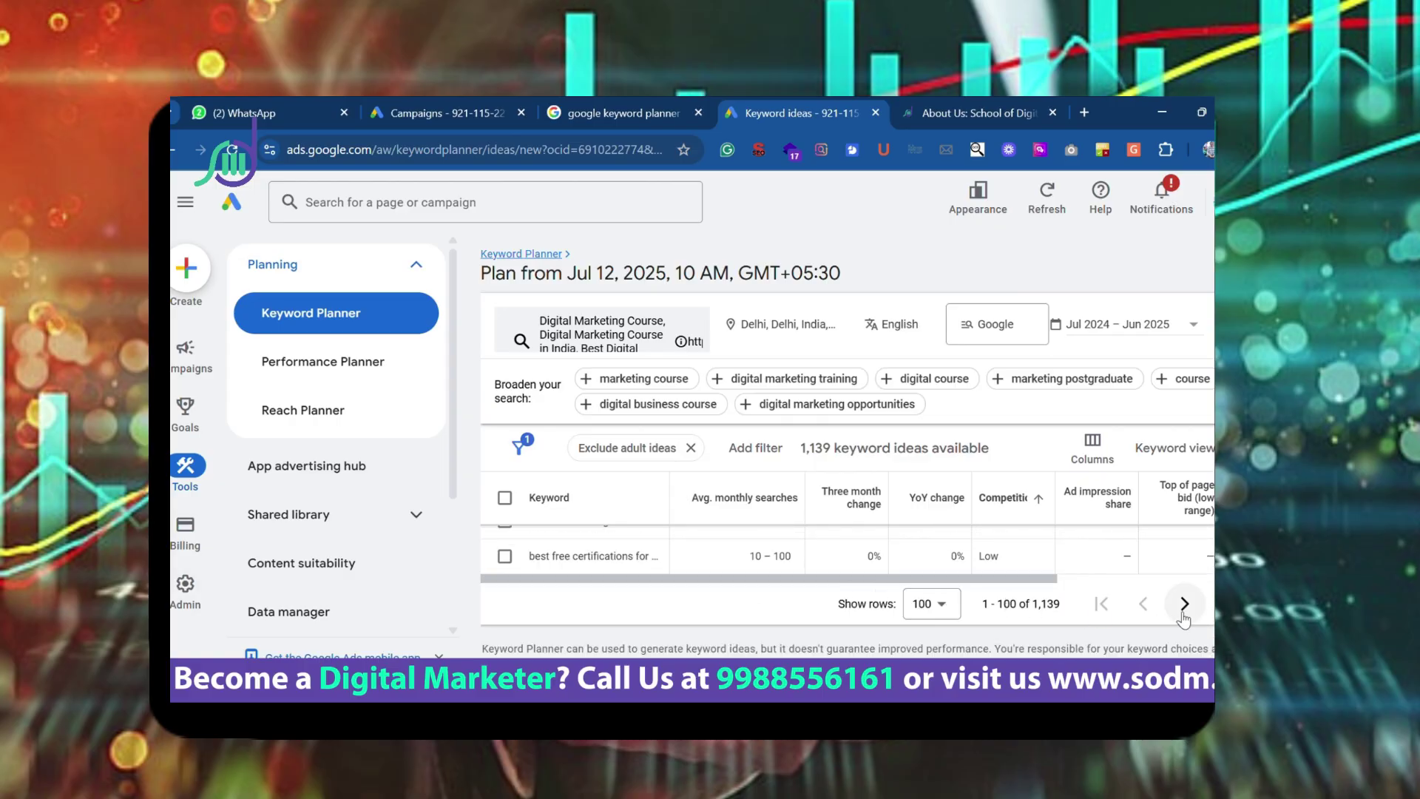
pyautogui.click(1185, 605)
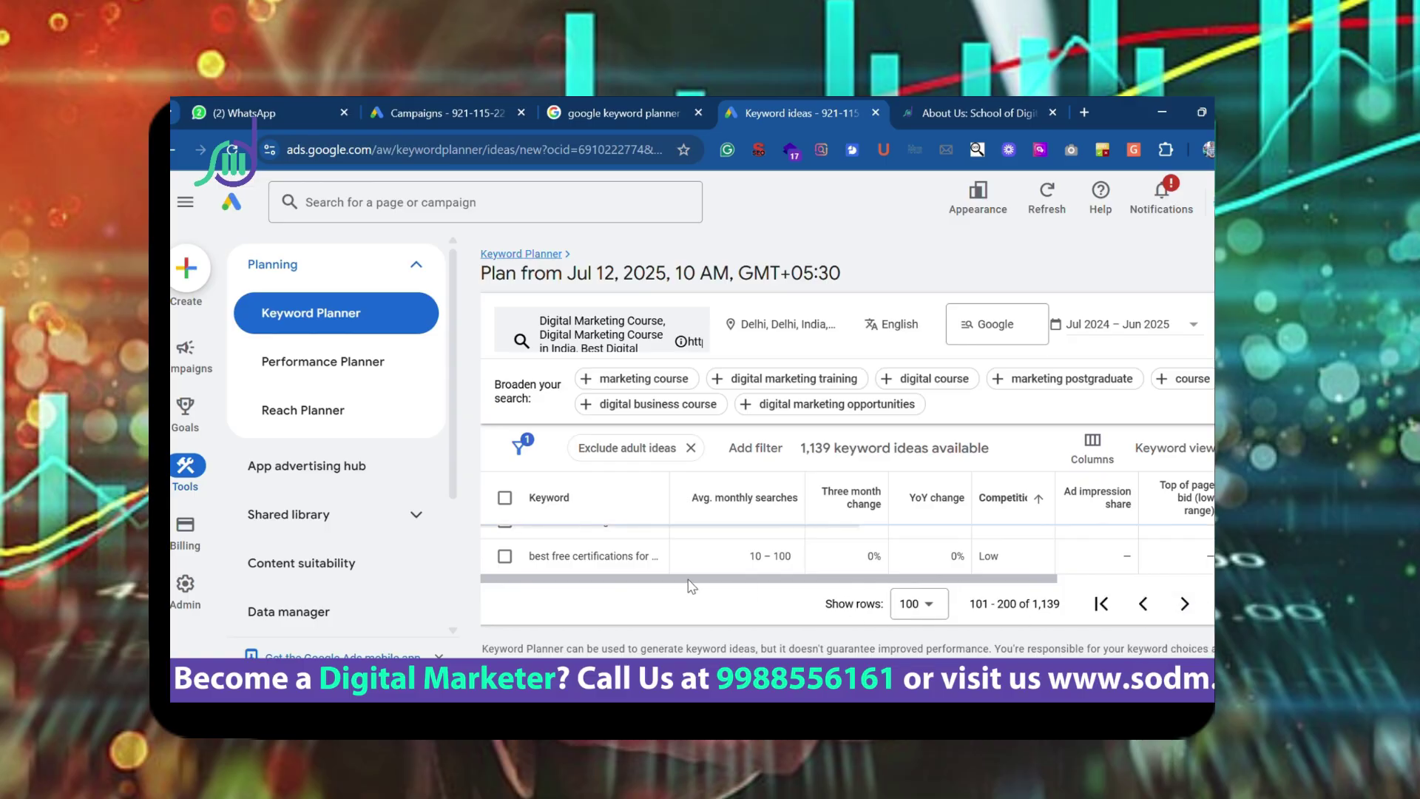
pyautogui.scroll(-5, 651, 584)
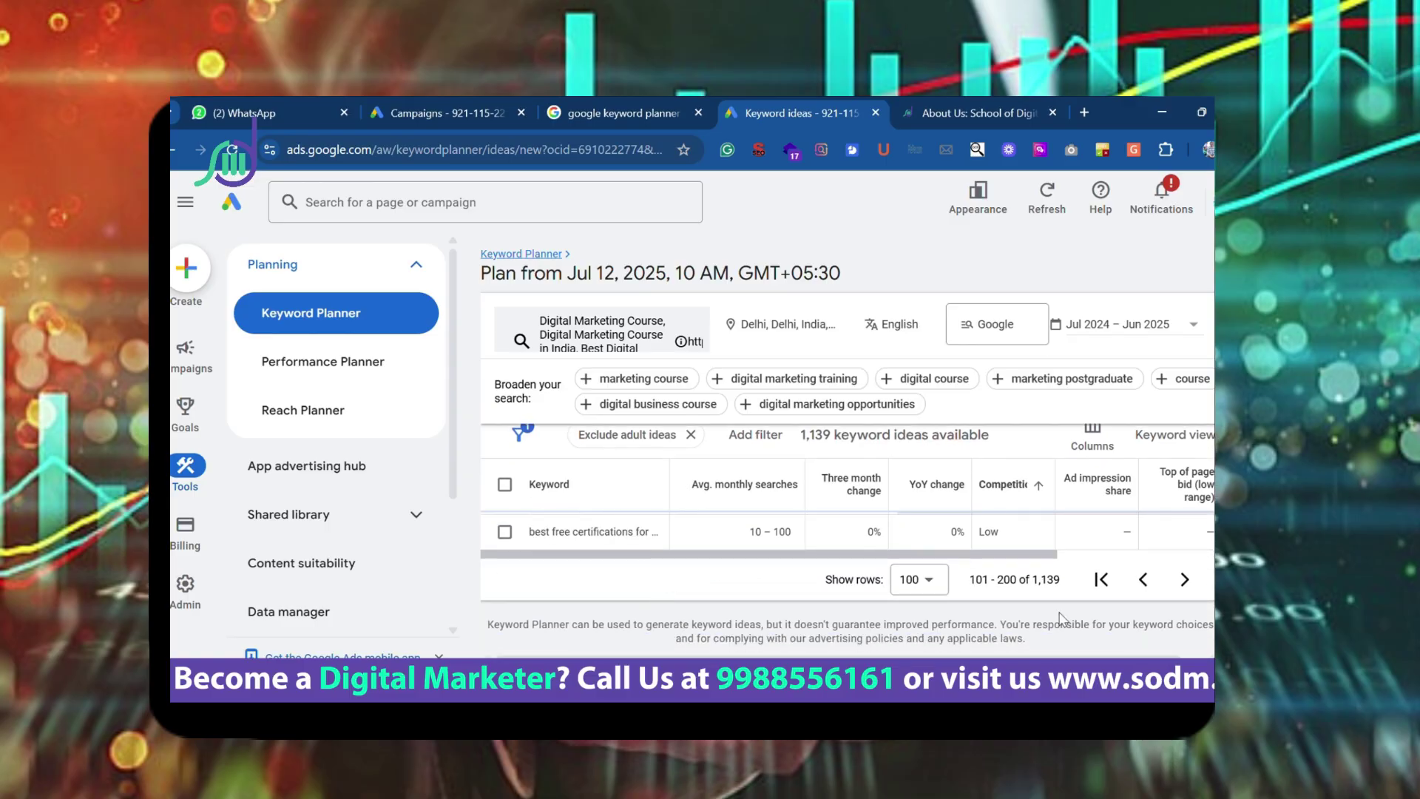
pyautogui.scroll(-5, 765, 590)
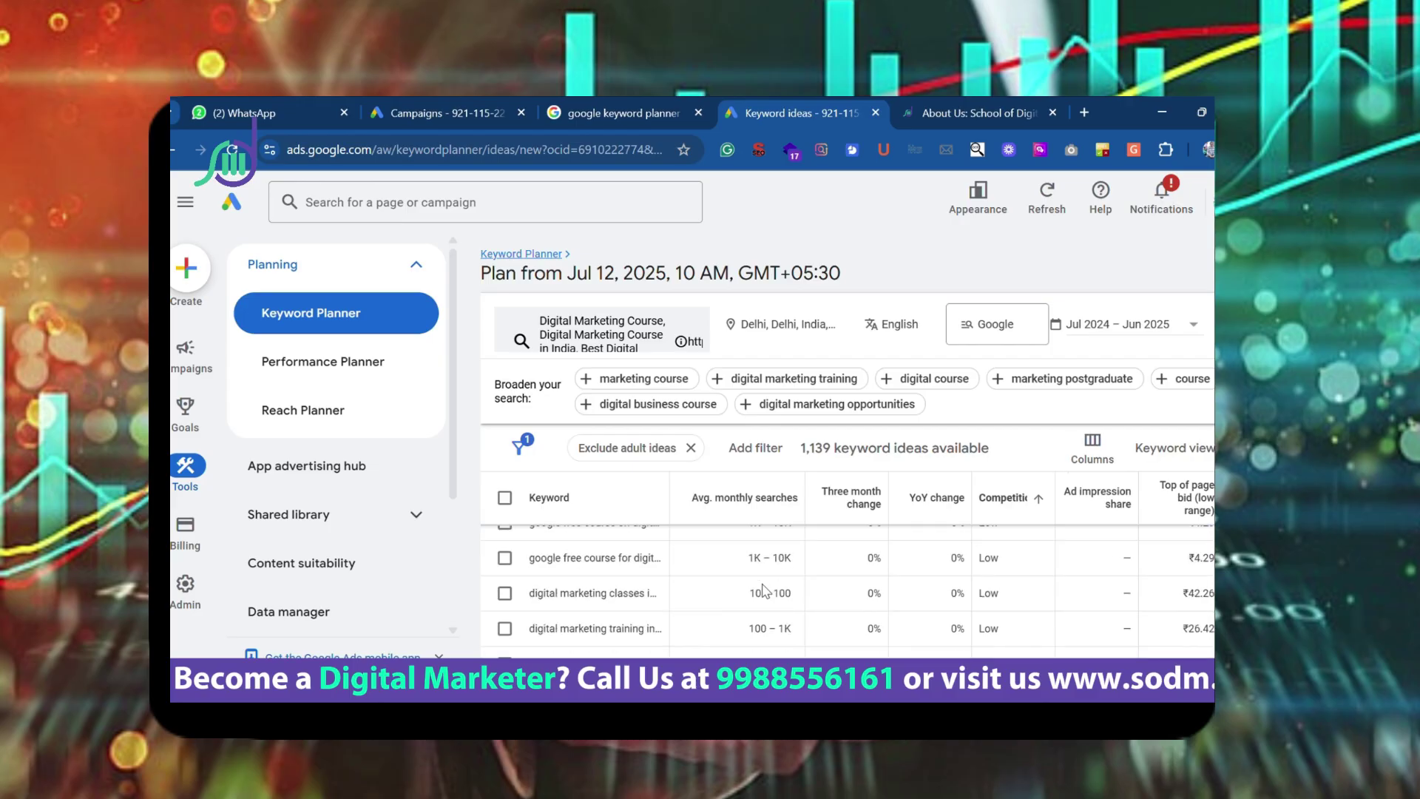
pyautogui.scroll(-8, 772, 591)
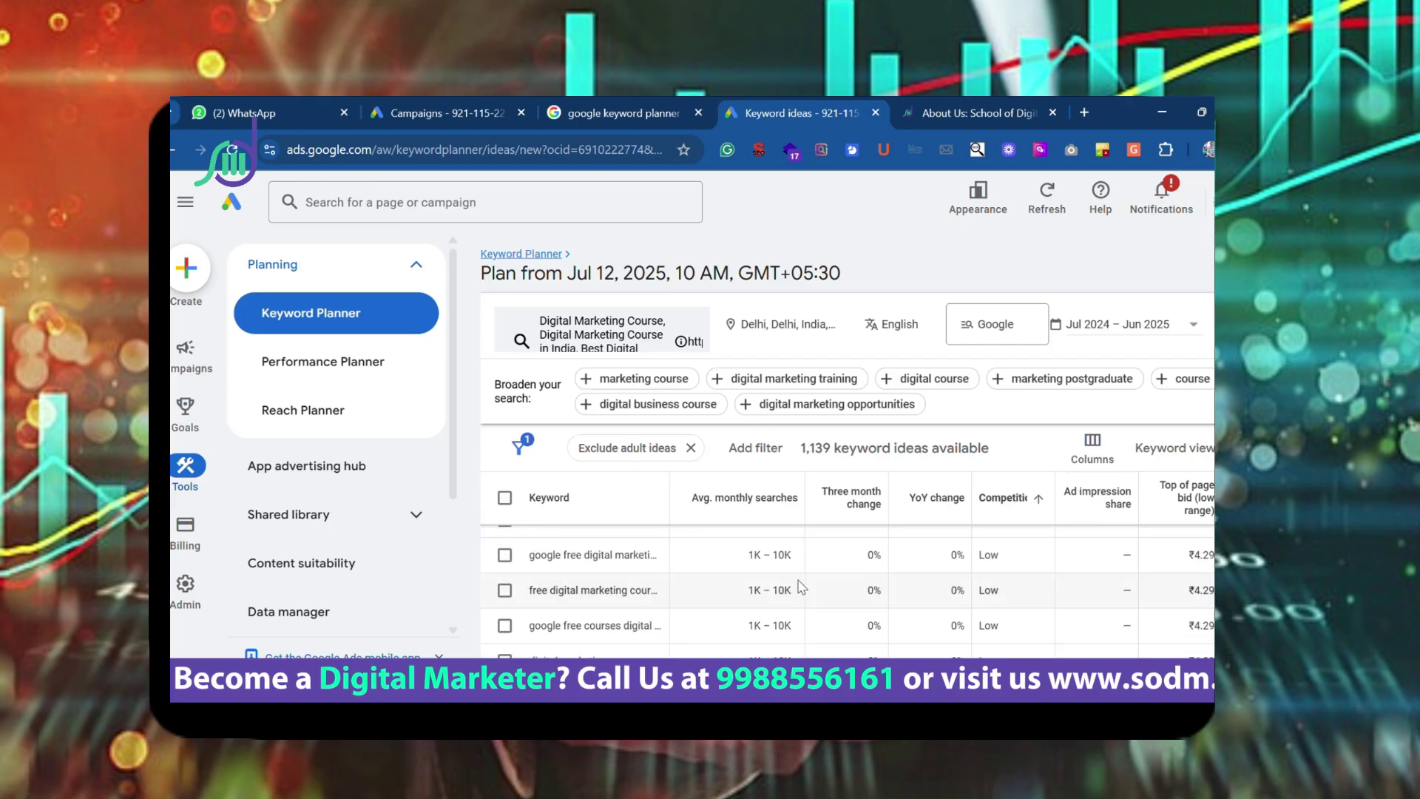
pyautogui.scroll(-2, 714, 599)
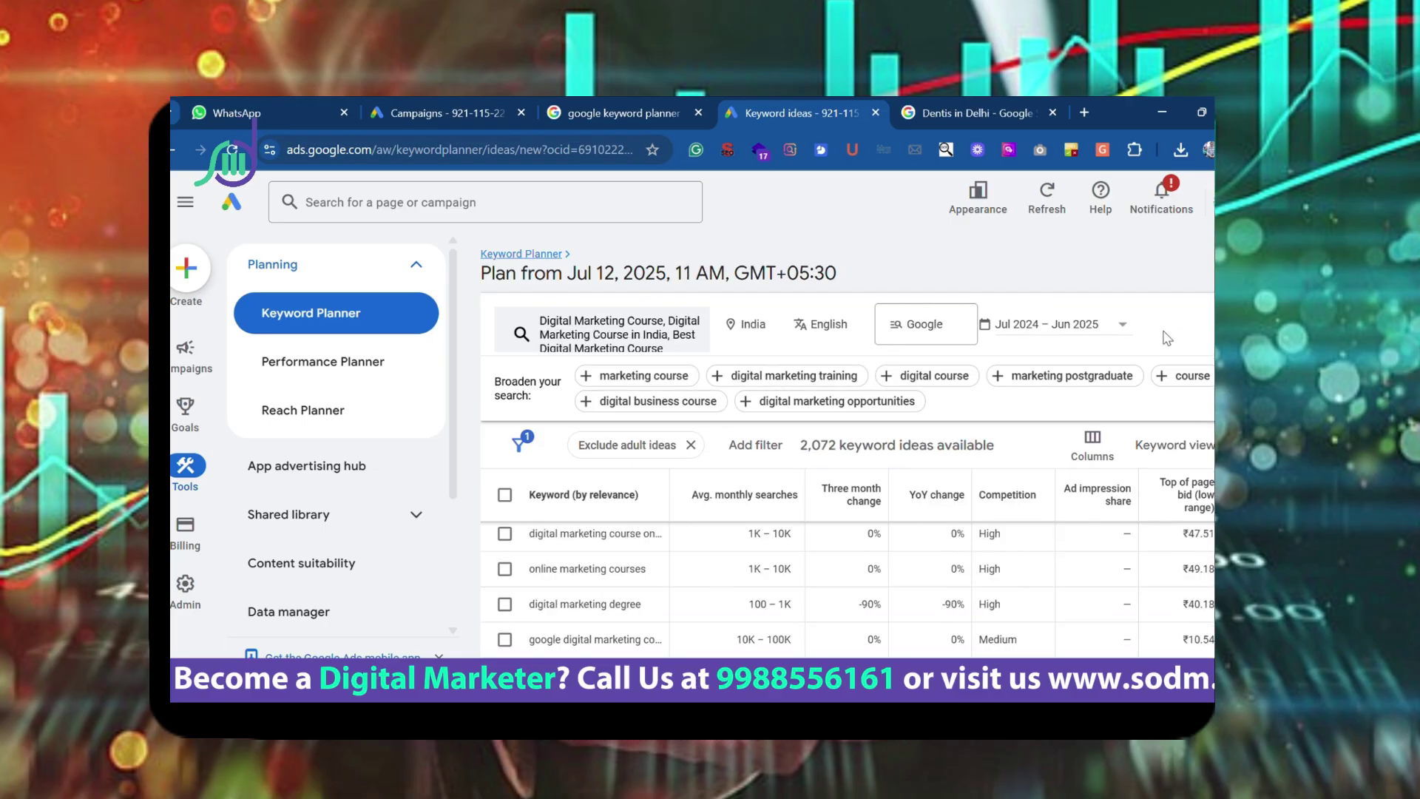
# Step: Examine the provided keywords and the first keyword ideas for India, comparing monthly searches and competition
pyautogui.scroll(-2, 632, 608)
pyautogui.scroll(-2, 632, 608)
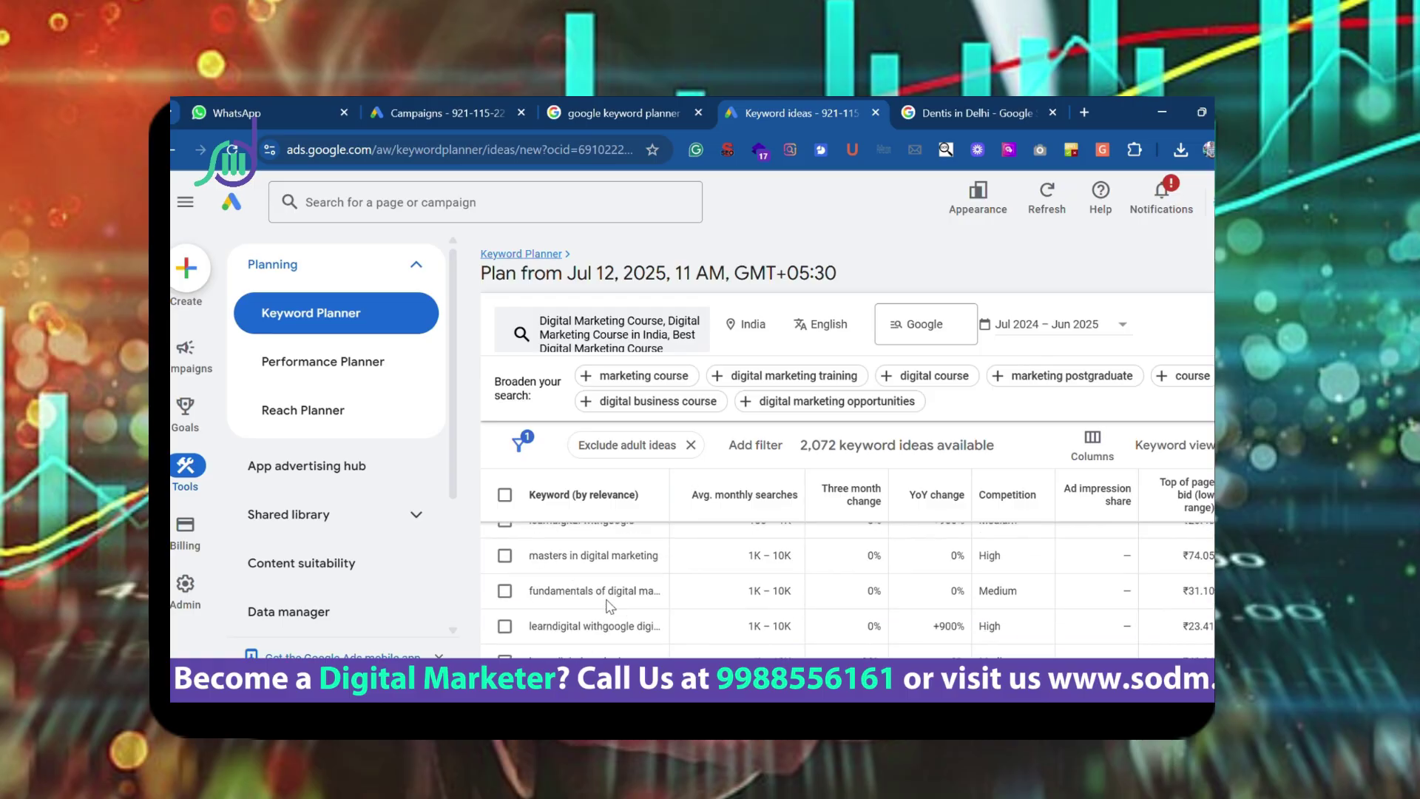
pyautogui.scroll(5, 532, 588)
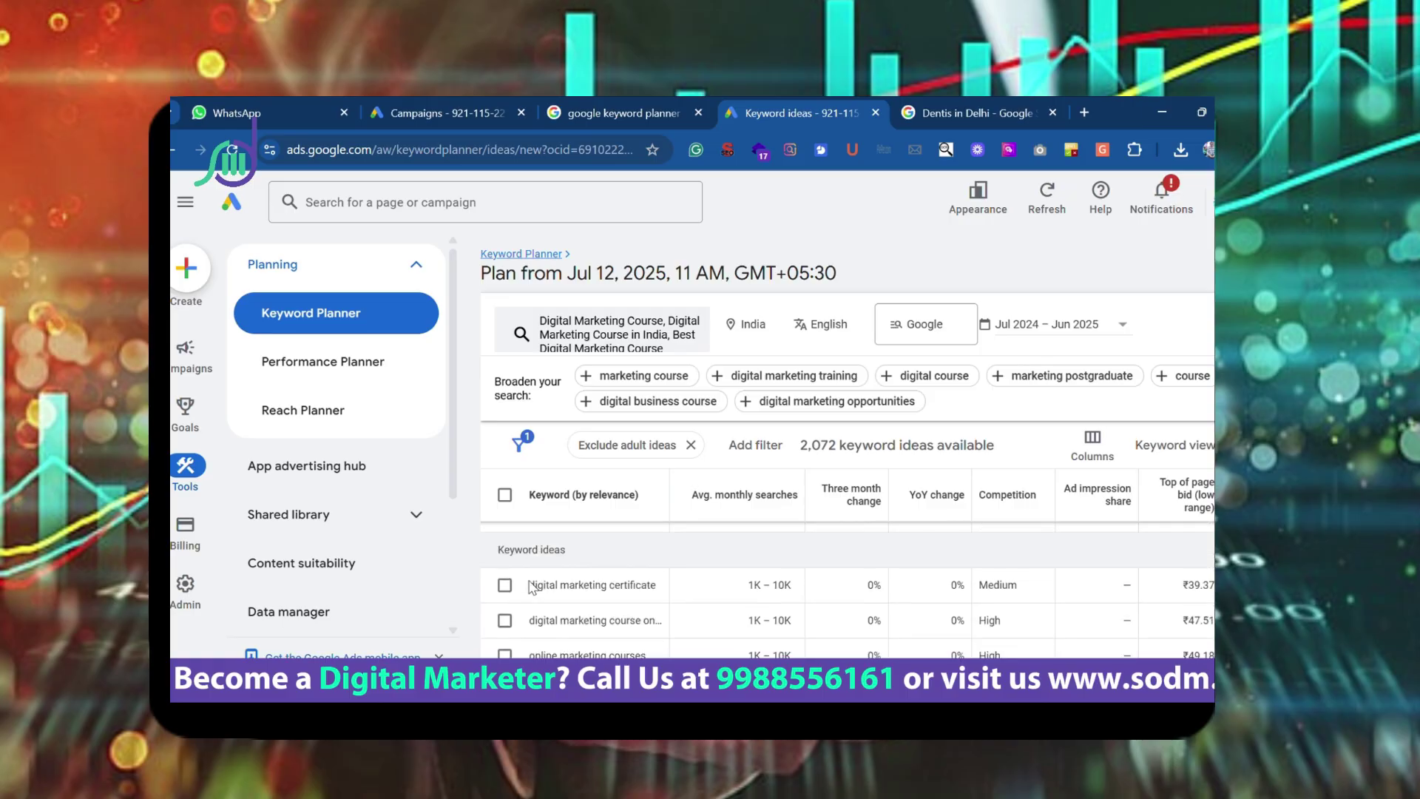
pyautogui.scroll(-8, 504, 624)
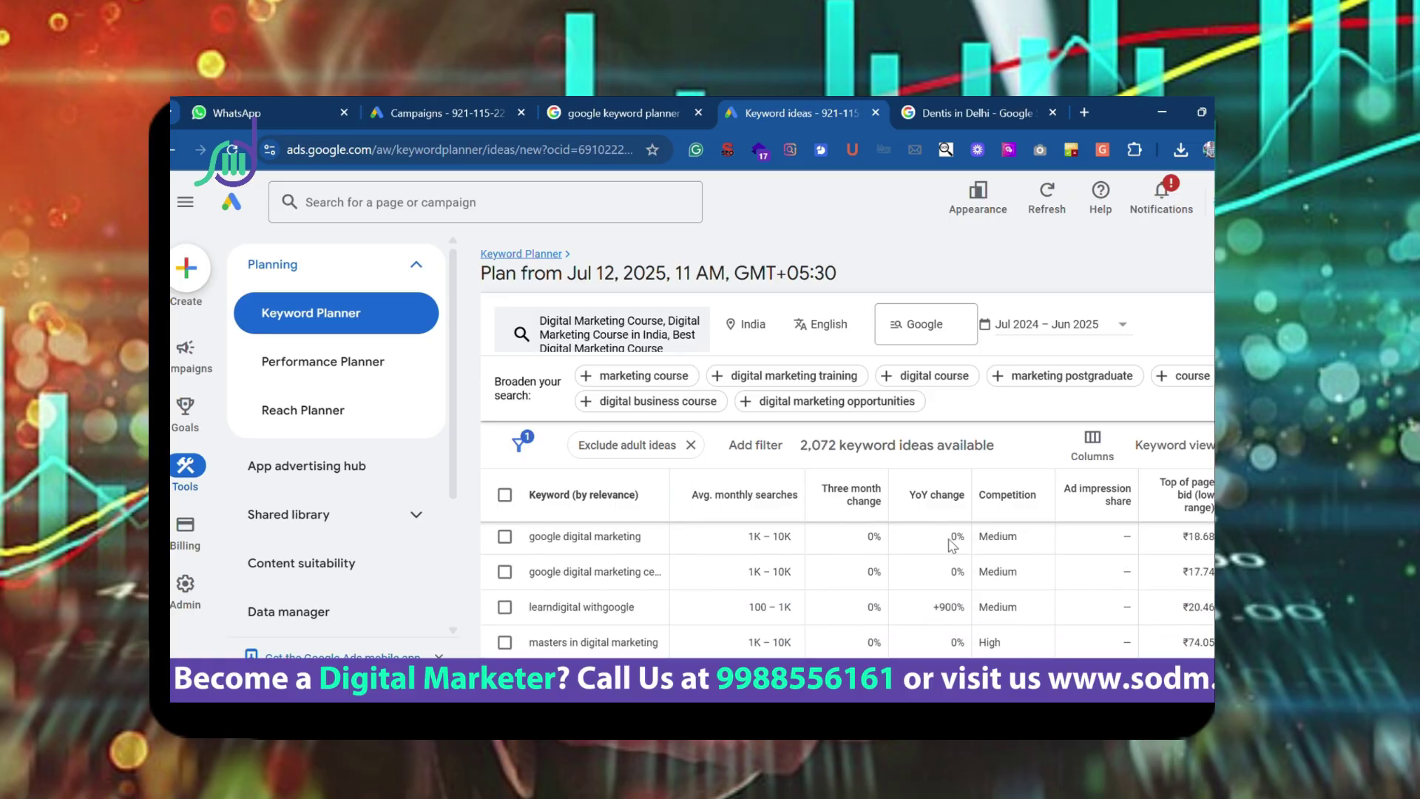
pyautogui.scroll(8, 511, 620)
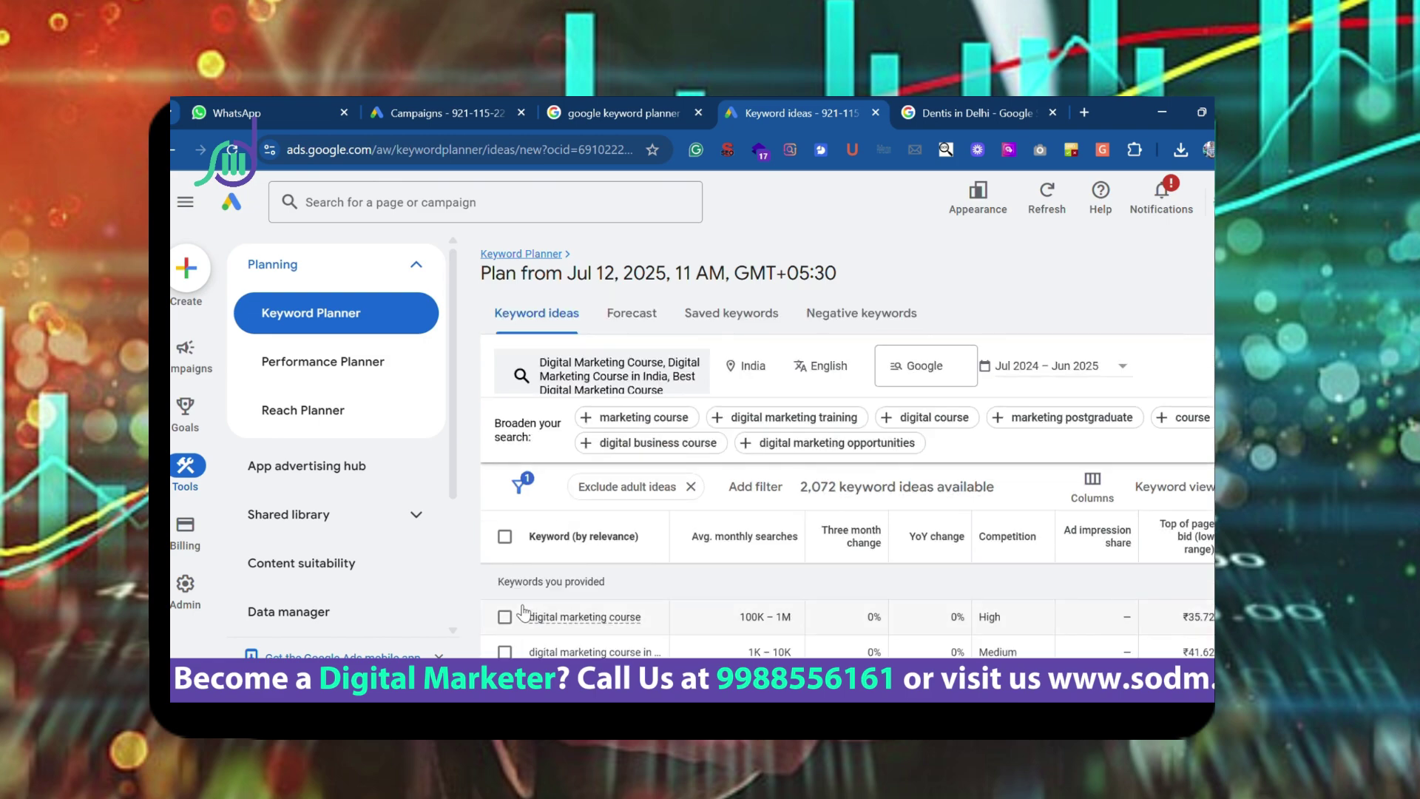
pyautogui.scroll(-1, 662, 628)
pyautogui.scroll(1, 606, 599)
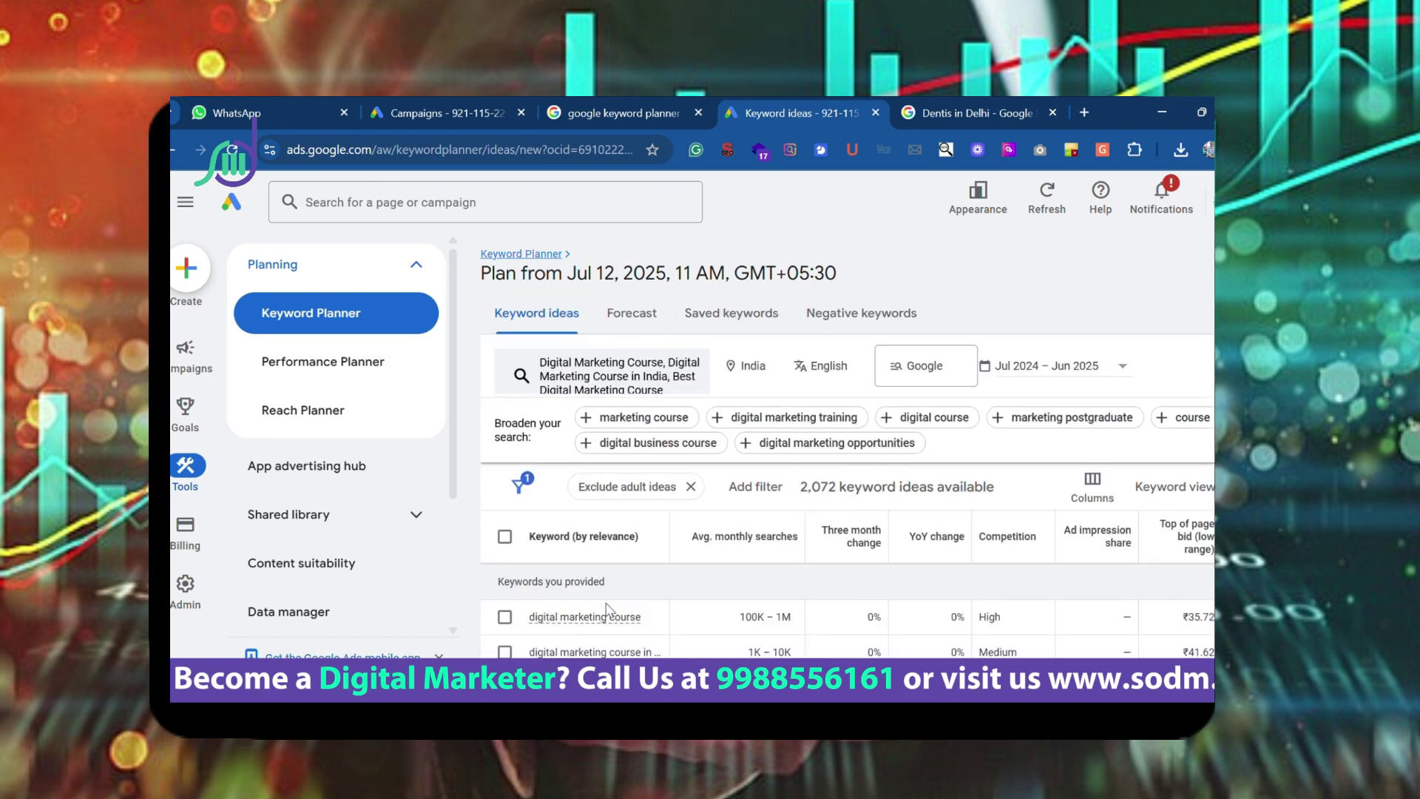
pyautogui.scroll(-1, 566, 605)
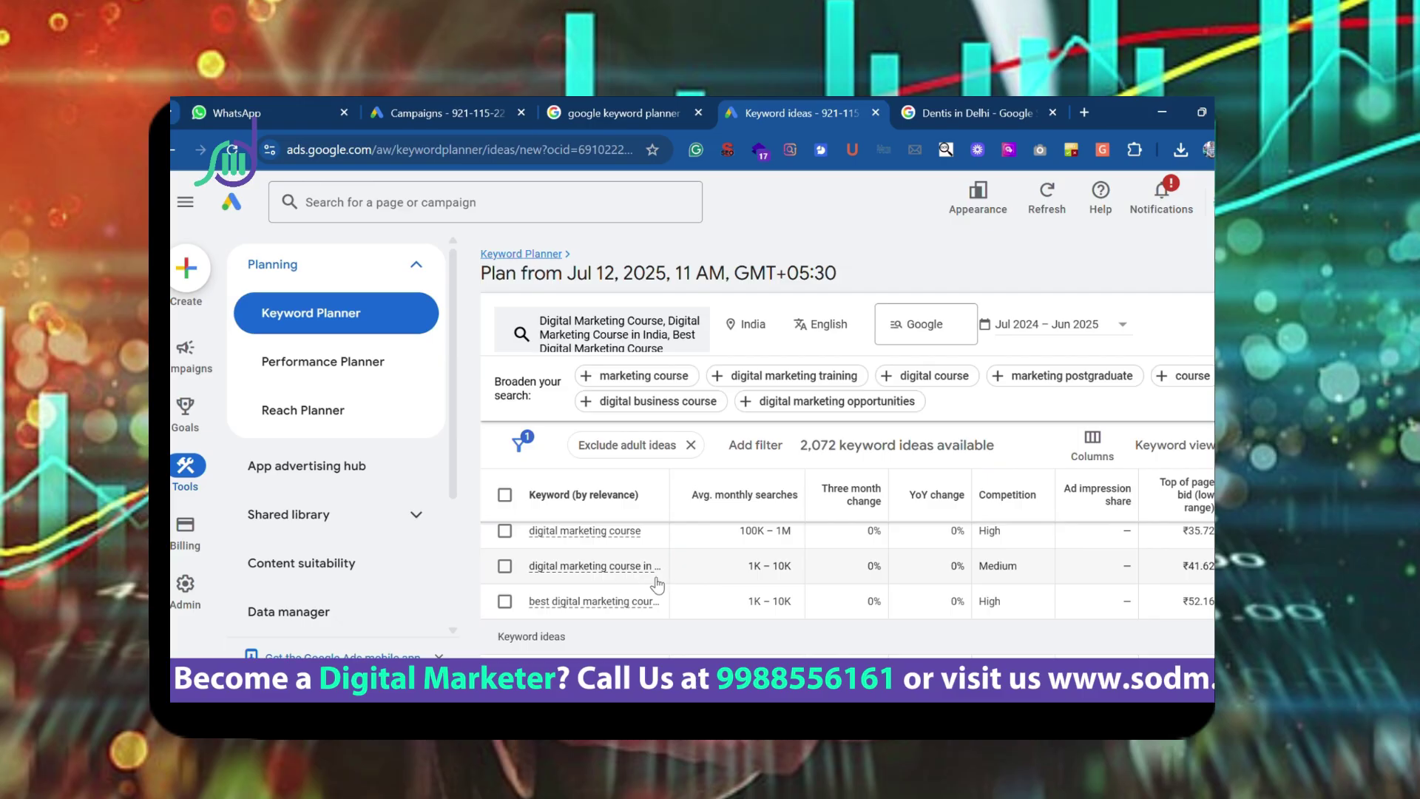
pyautogui.moveTo(642, 611)
pyautogui.scroll(-2, 592, 603)
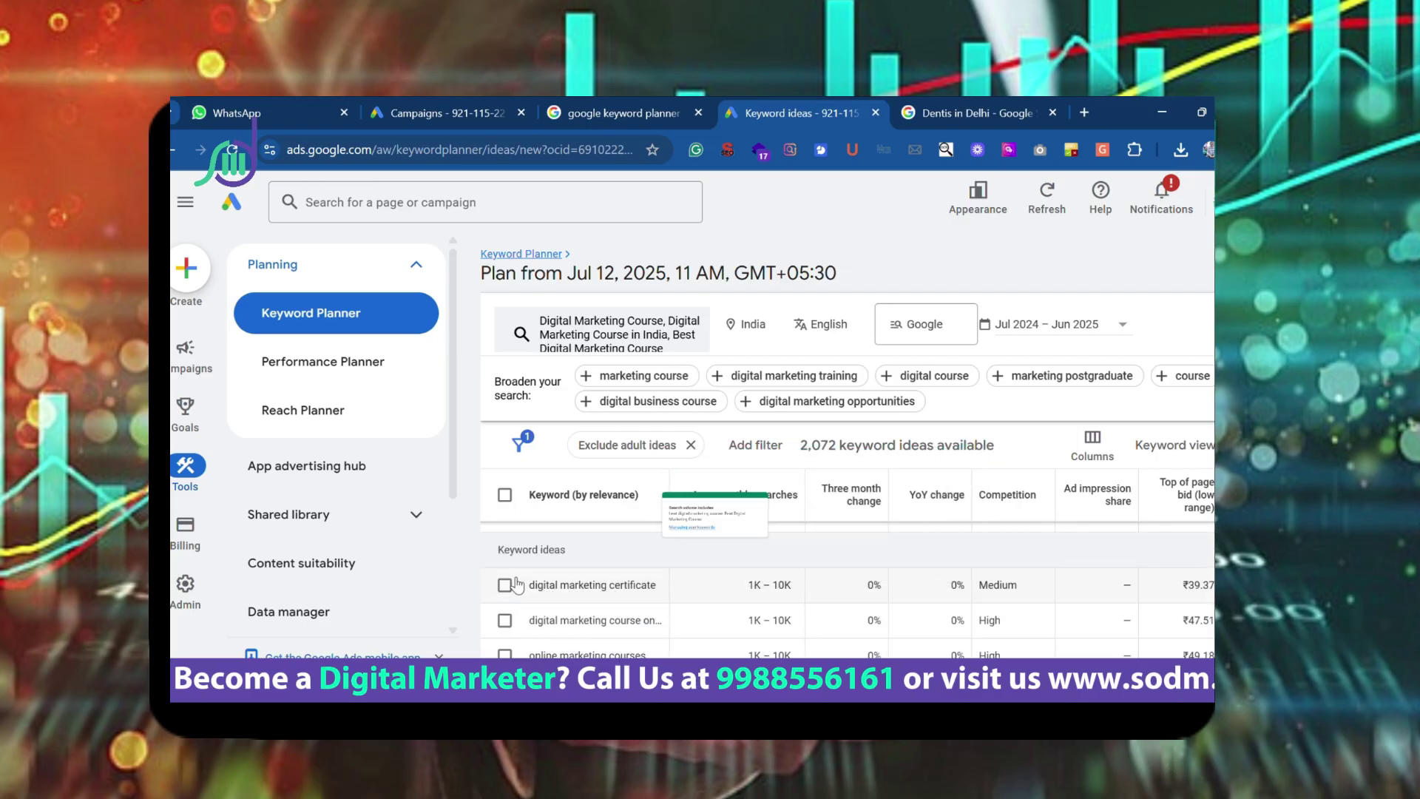
pyautogui.scroll(-2, 573, 597)
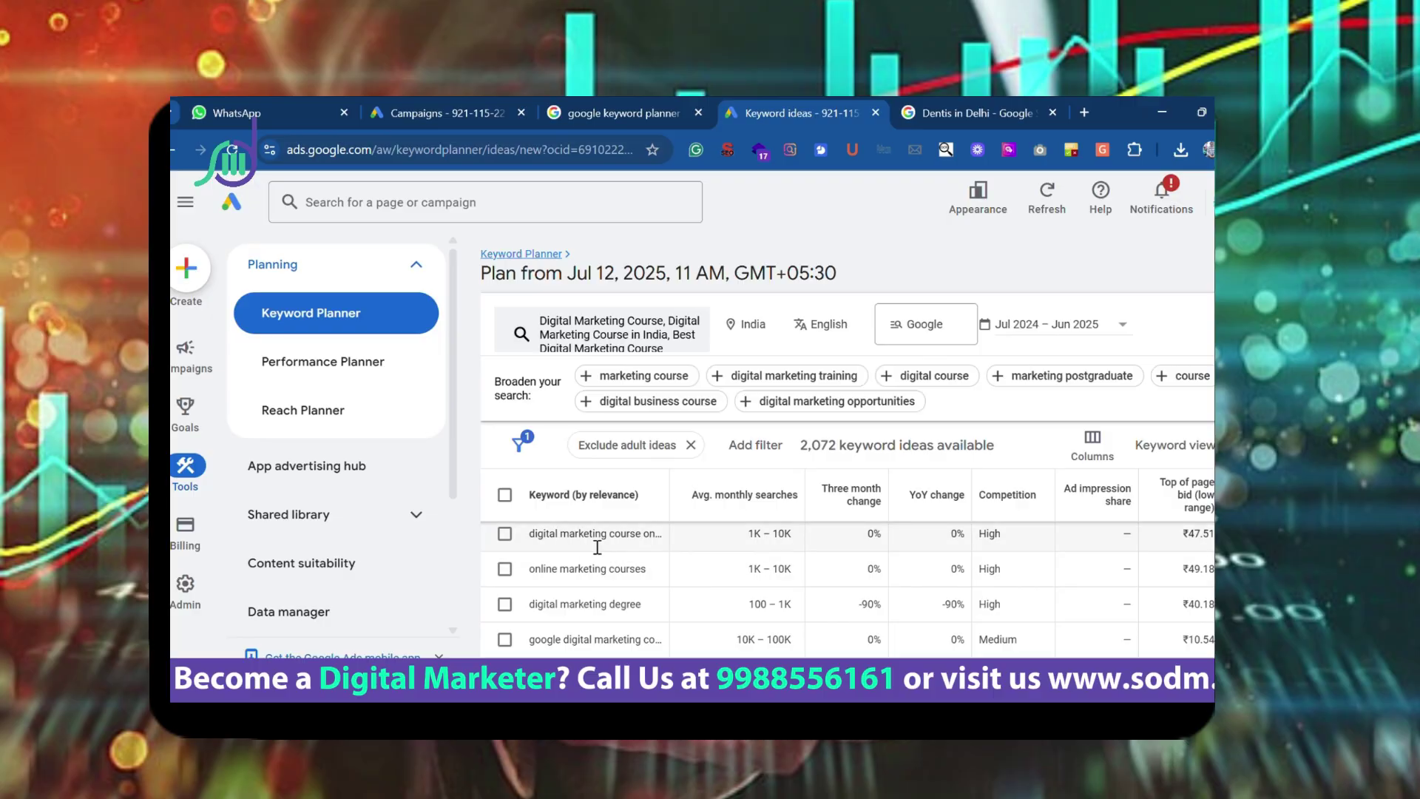
pyautogui.scroll(2, 597, 548)
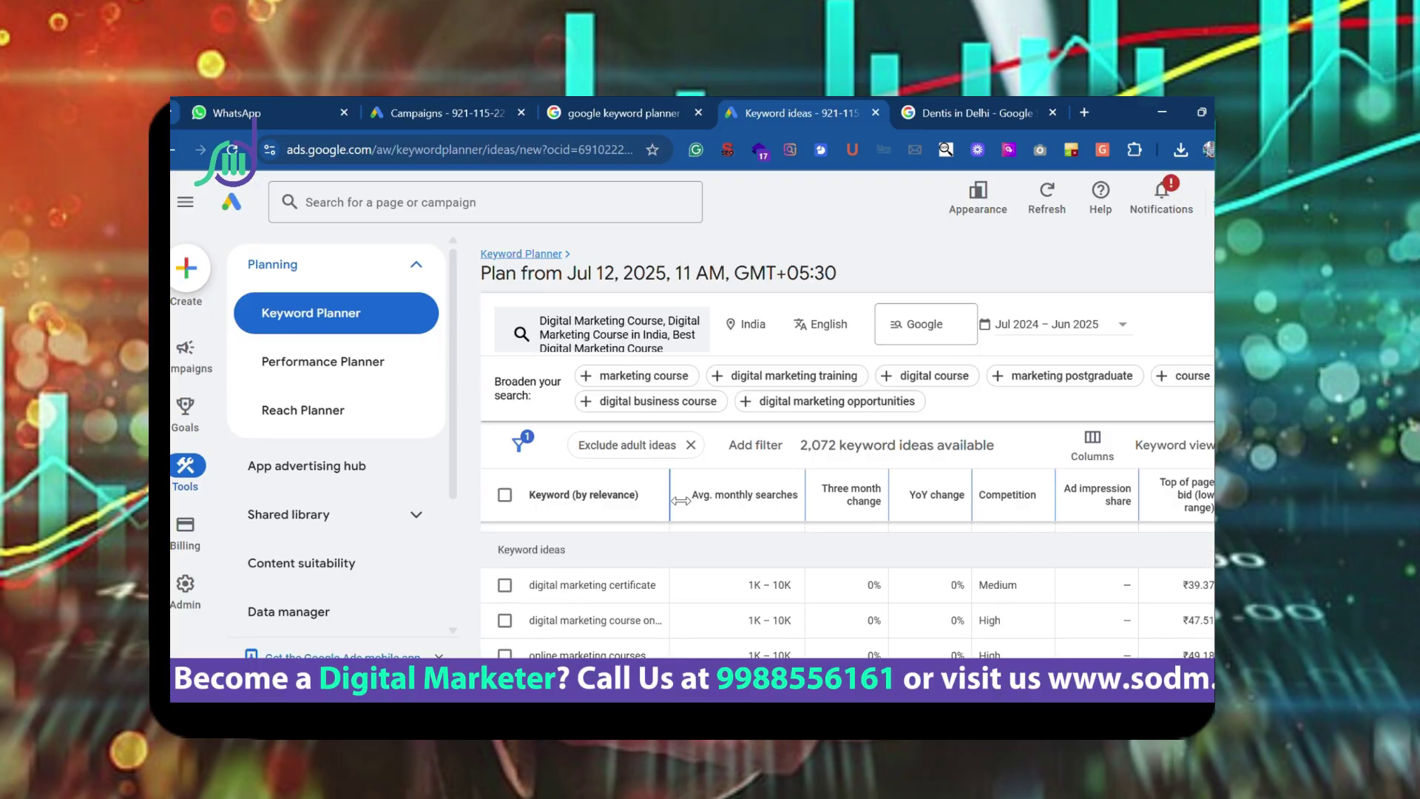
# Step: Widen the Keyword column so that the longer keyword phrases can be read in full
pyautogui.moveTo(681, 501); pyautogui.dragTo(762, 506)
pyautogui.scroll(-2, 597, 562)
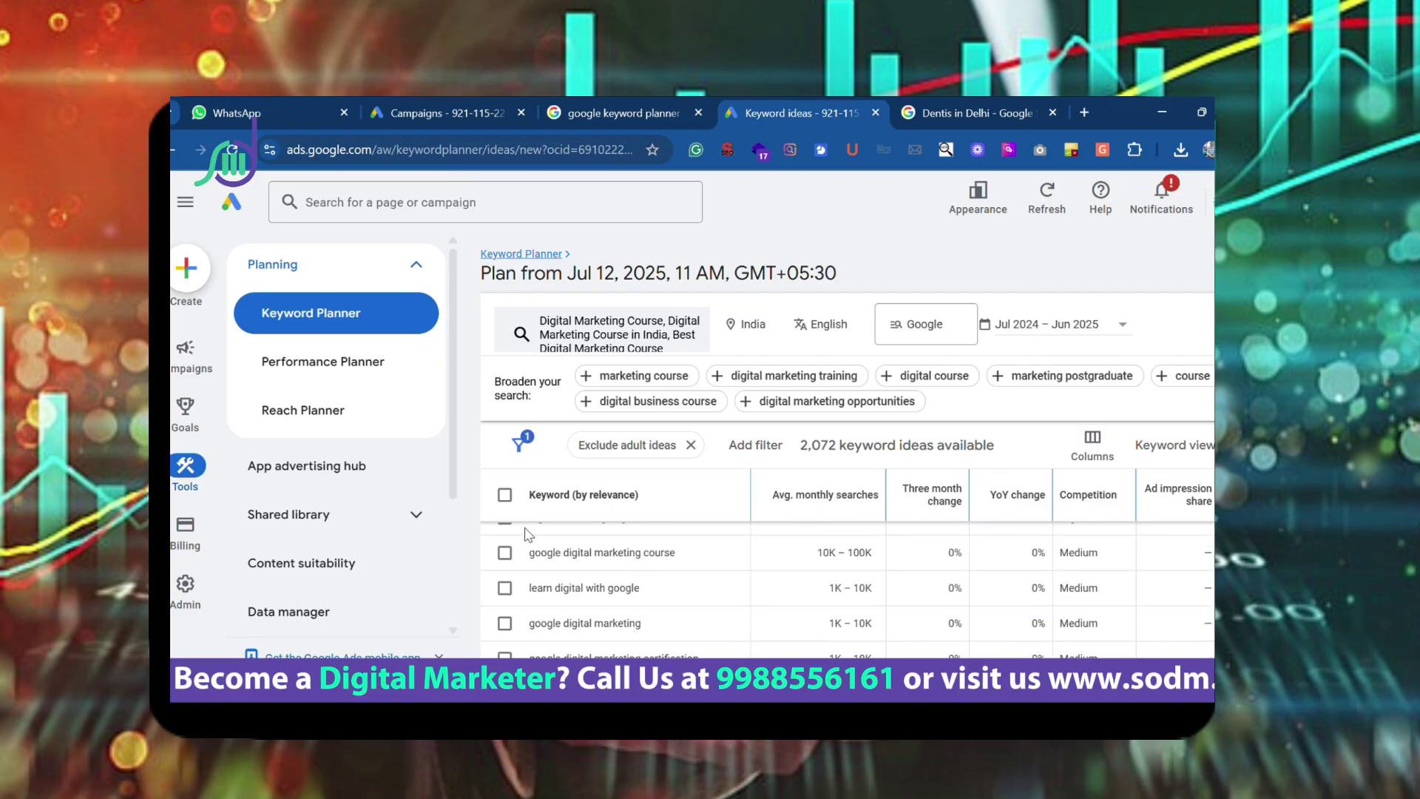
pyautogui.scroll(1, 598, 577)
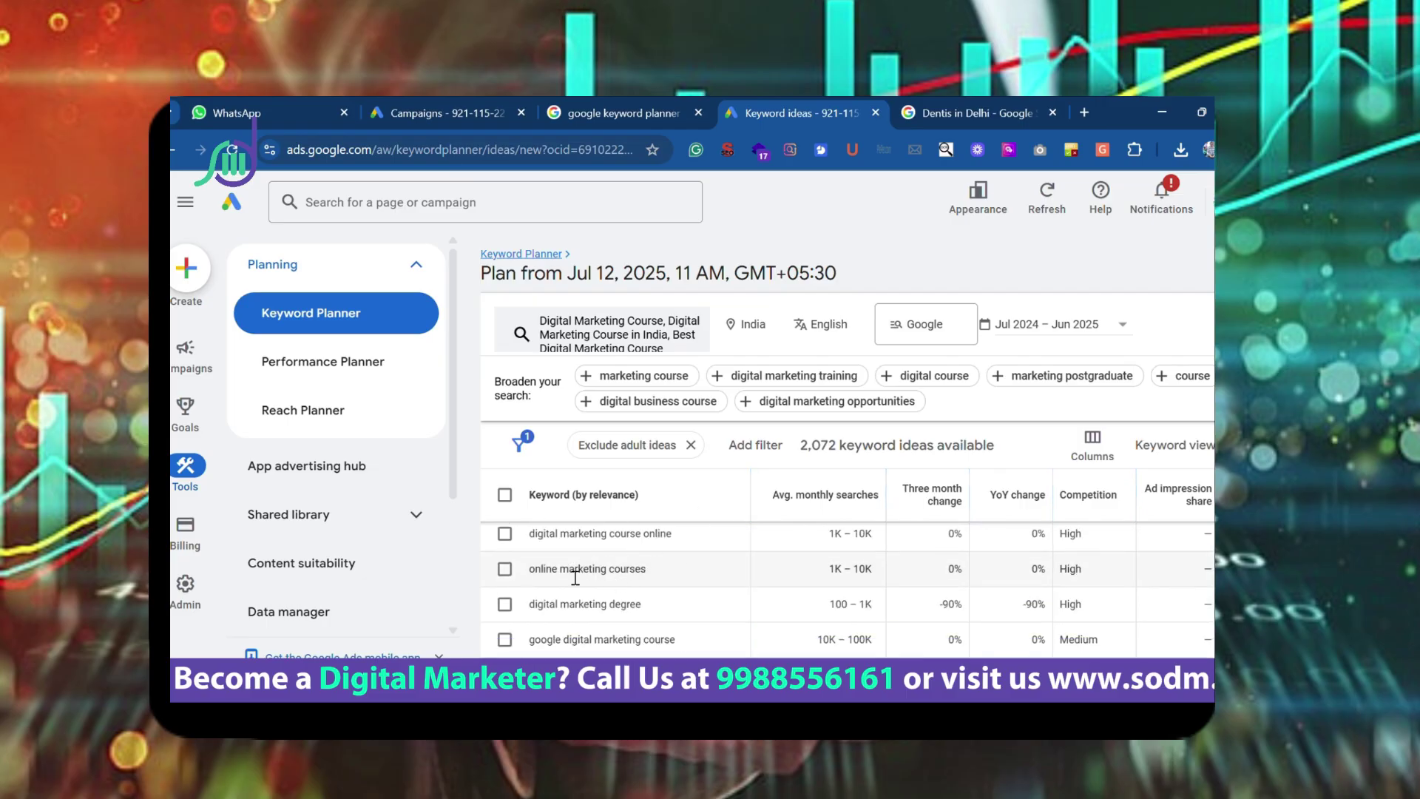
# Step: Select the keyword ideas "digital marketing certificate", "digital marketing course online" and "online marketing courses"
pyautogui.scroll(2, 523, 577)
pyautogui.click(505, 585)
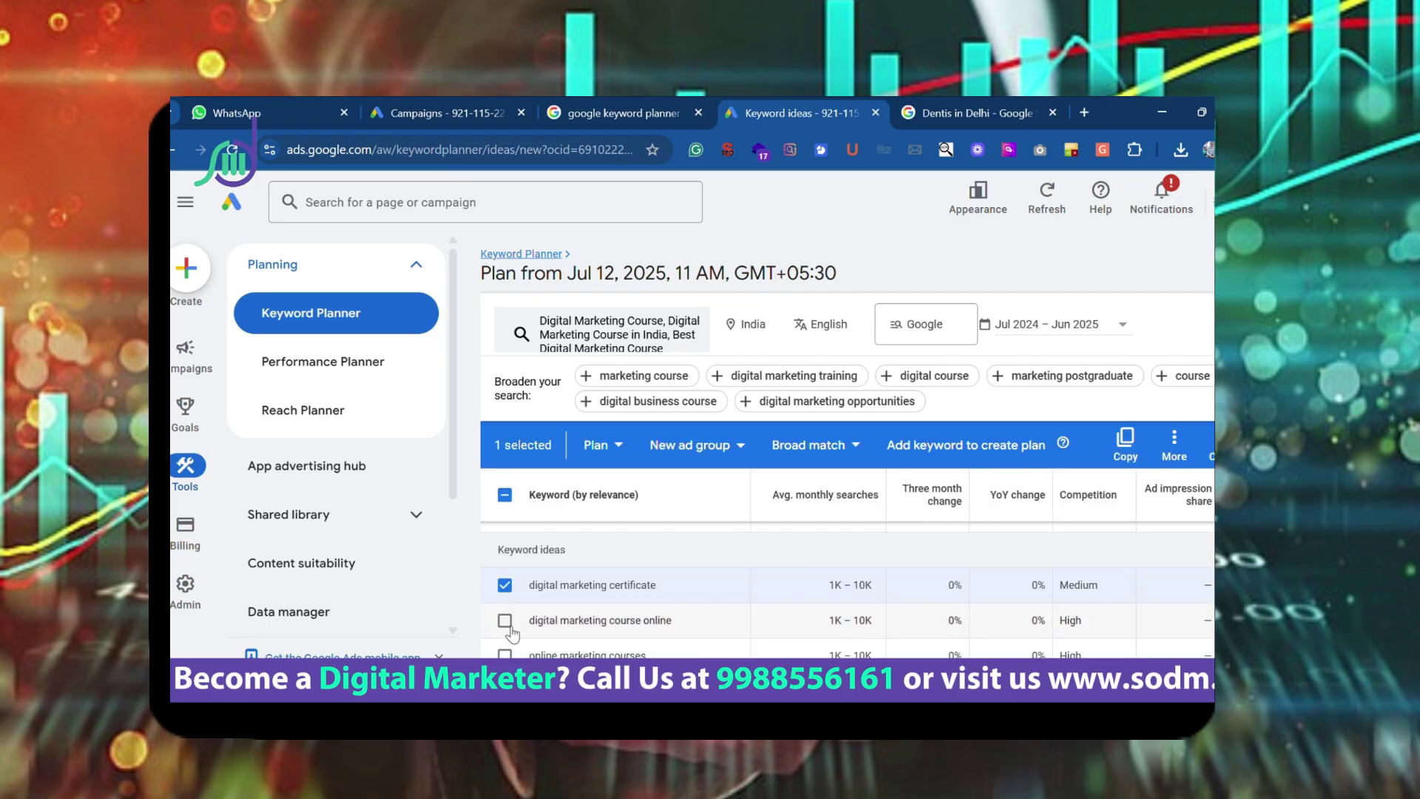
pyautogui.click(505, 620)
pyautogui.click(505, 654)
pyautogui.scroll(-3, 510, 629)
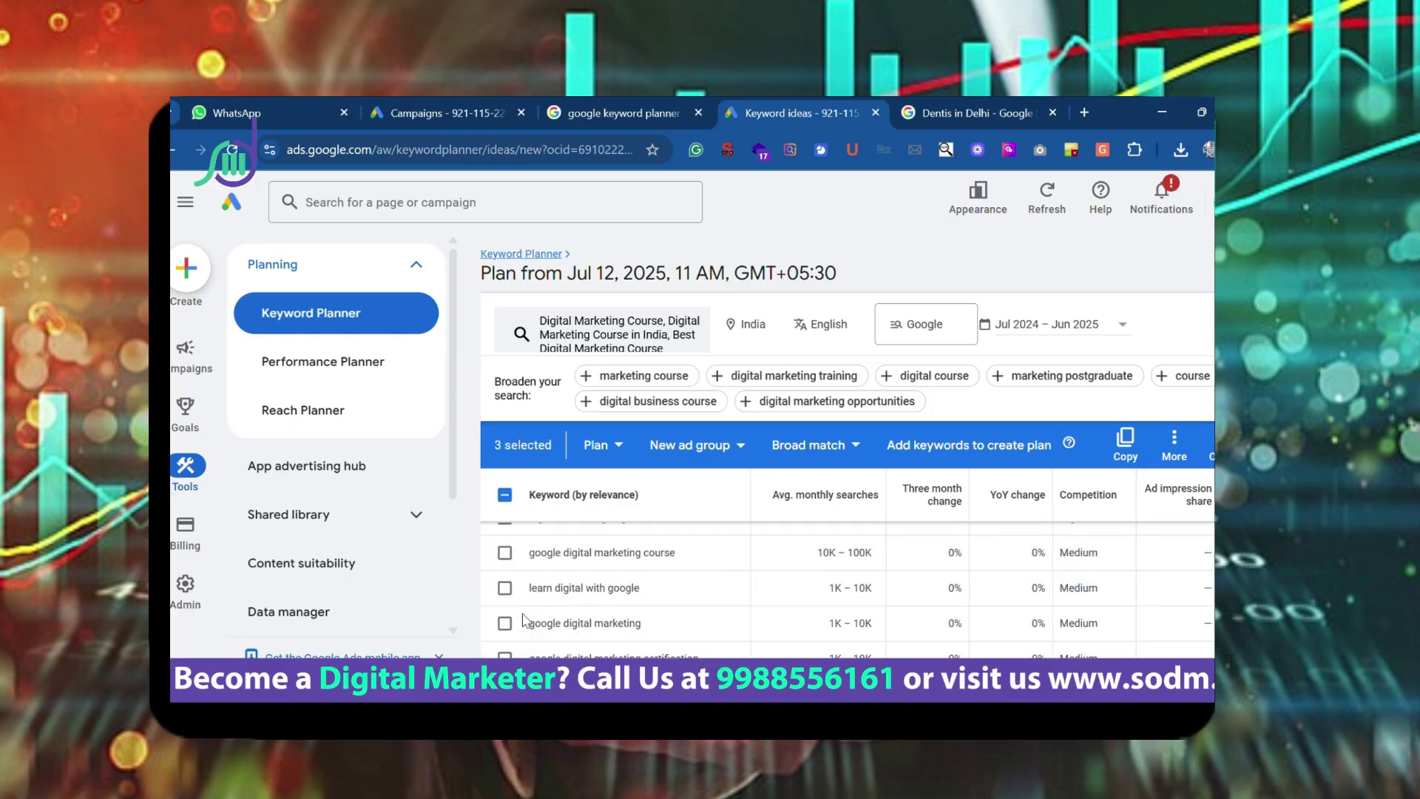
pyautogui.click(505, 552)
pyautogui.click(506, 553)
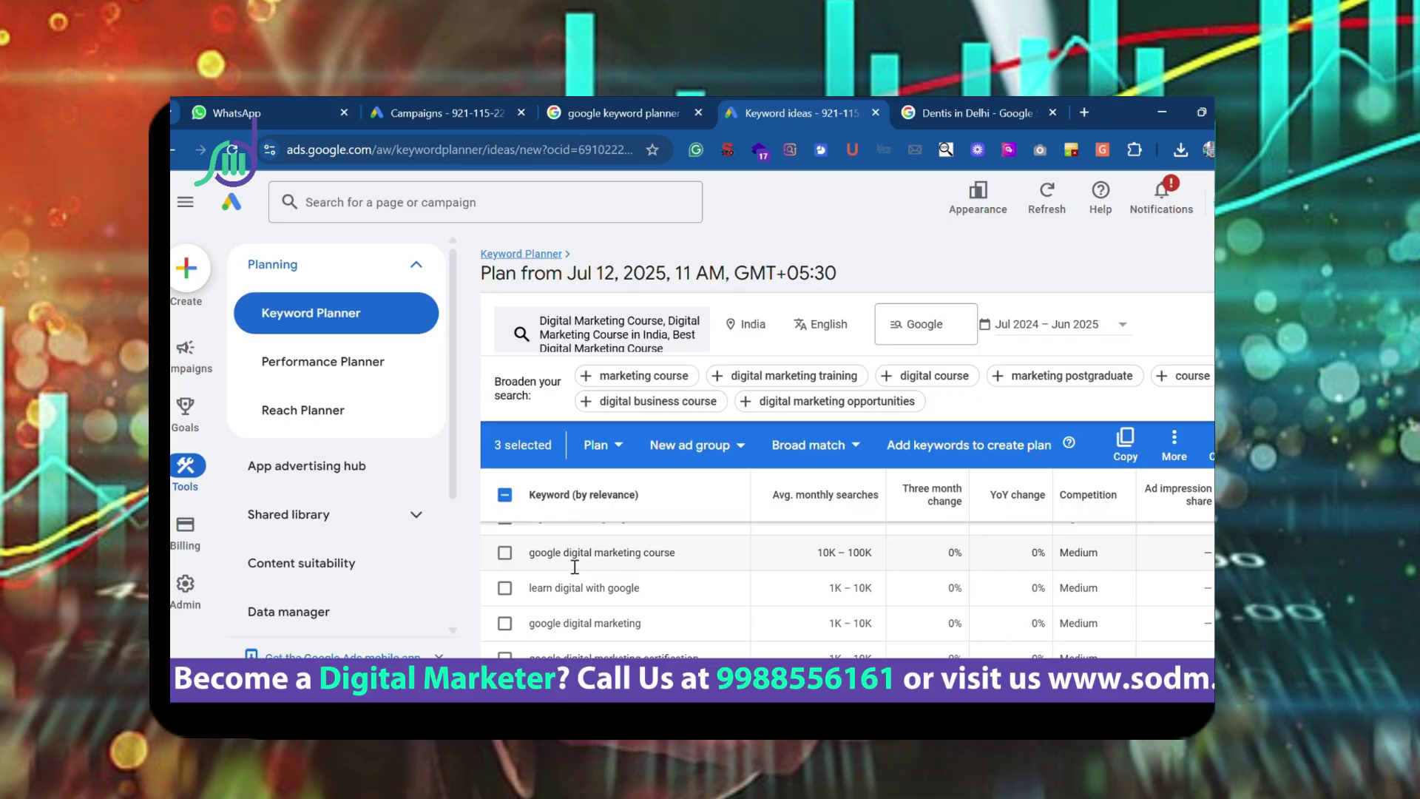
pyautogui.click(505, 588)
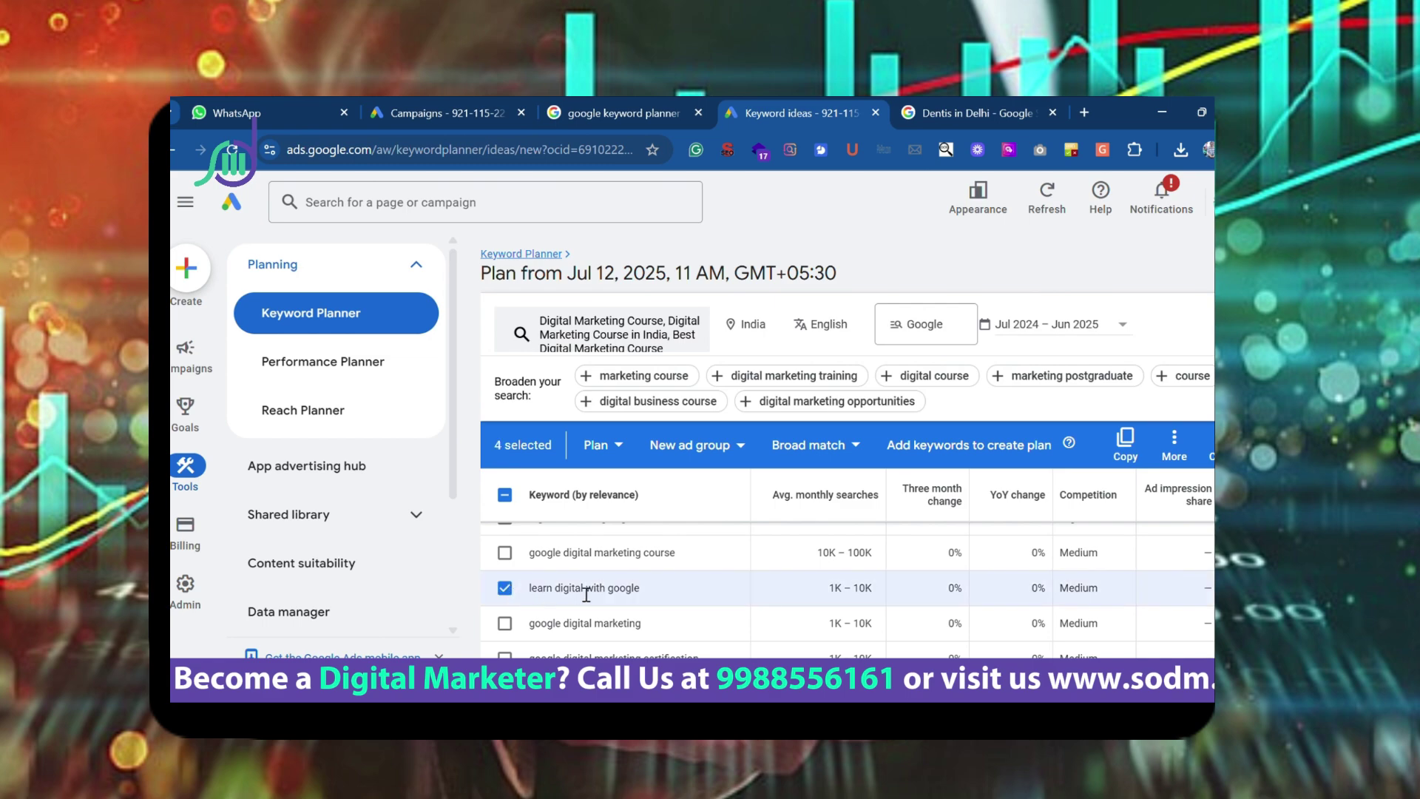
pyautogui.click(506, 588)
# Step: Add "masters in digital marketing", "fundamentals of digital marketing" and "learn digital marketing" to the selected keywords
pyautogui.scroll(-5, 546, 599)
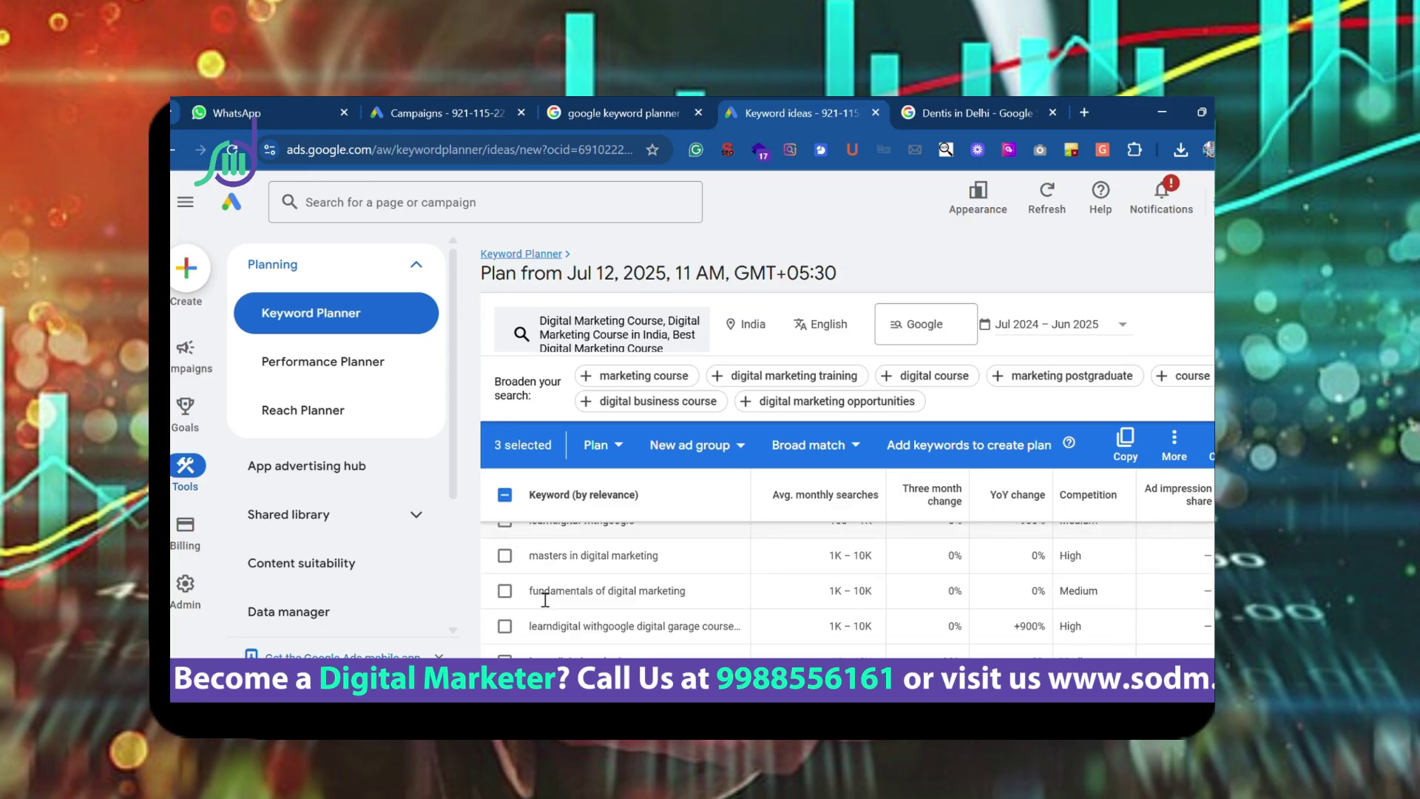
pyautogui.scroll(2, 542, 601)
pyautogui.scroll(-2, 540, 601)
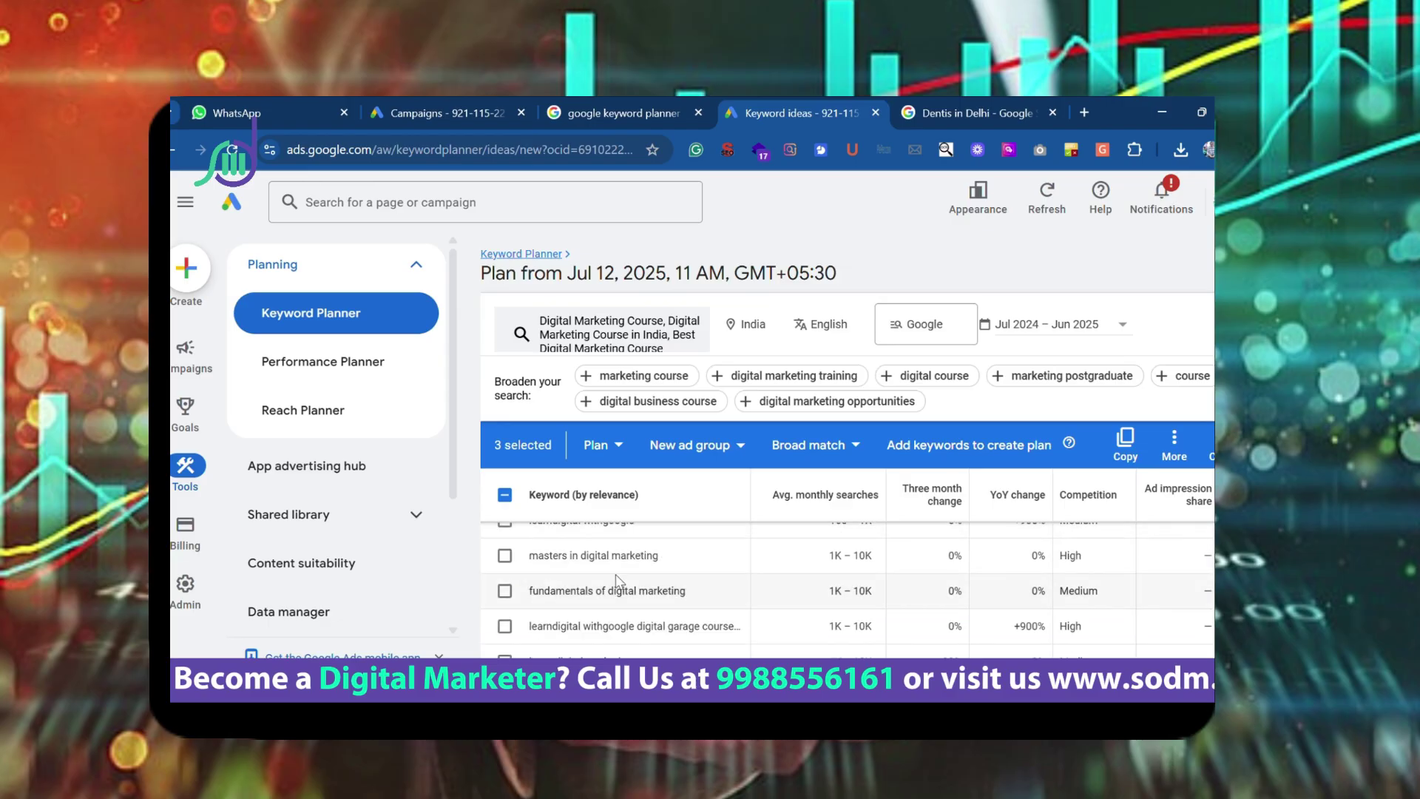
pyautogui.click(505, 555)
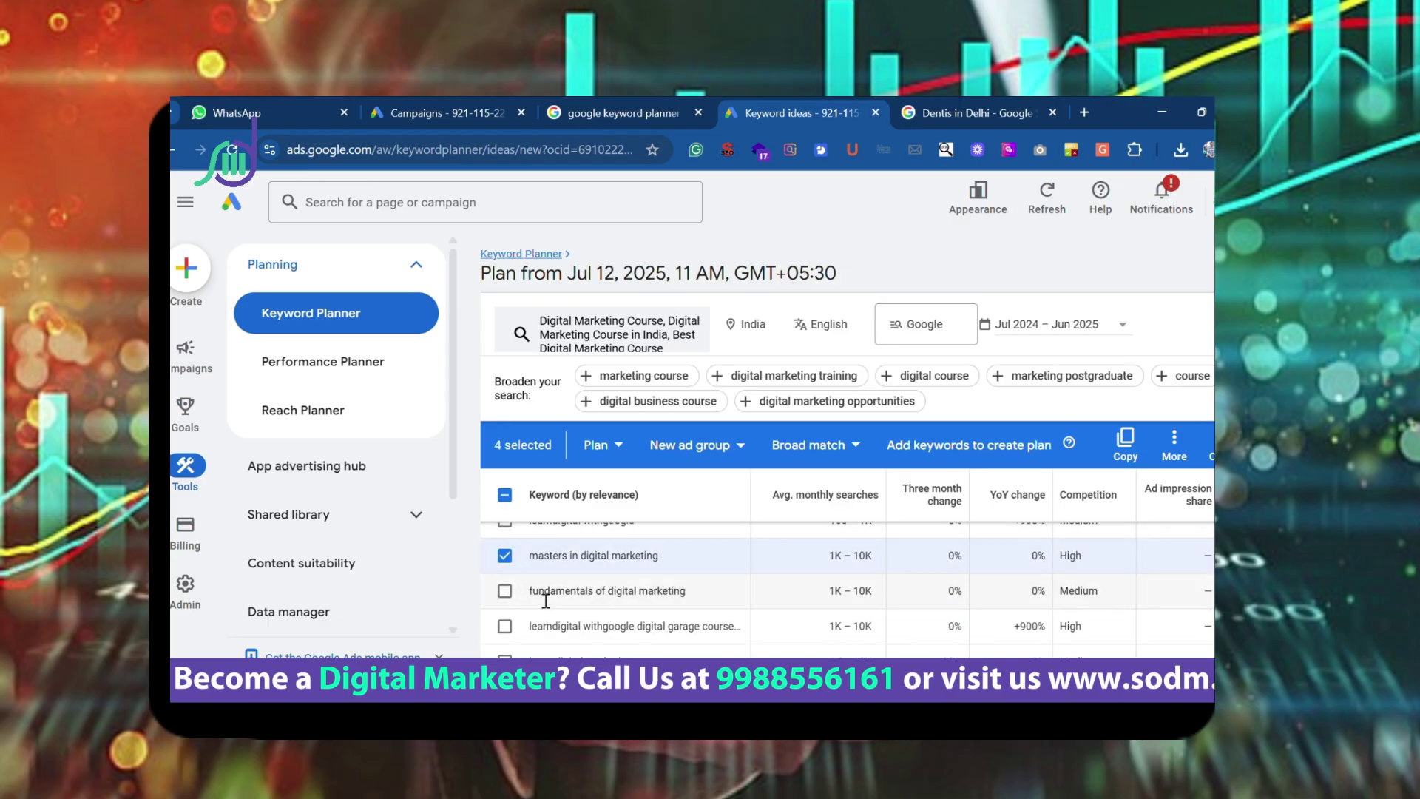
pyautogui.click(505, 591)
pyautogui.scroll(-2, 518, 592)
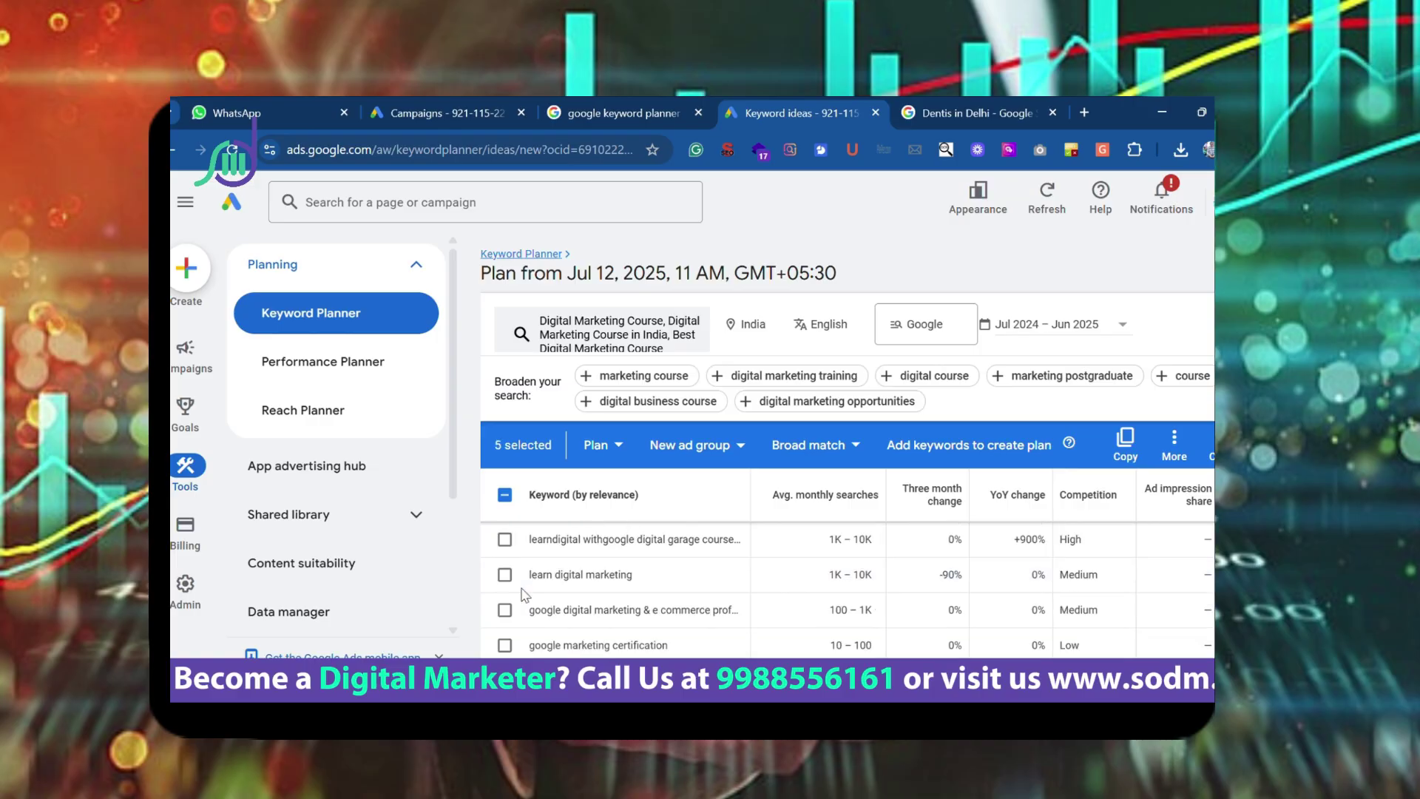
pyautogui.scroll(-2, 525, 589)
pyautogui.scroll(2, 525, 589)
pyautogui.click(521, 576)
# Step: Add "digital marketing course near me" and "digital marketing classes" to the selected keywords
pyautogui.scroll(-5, 529, 581)
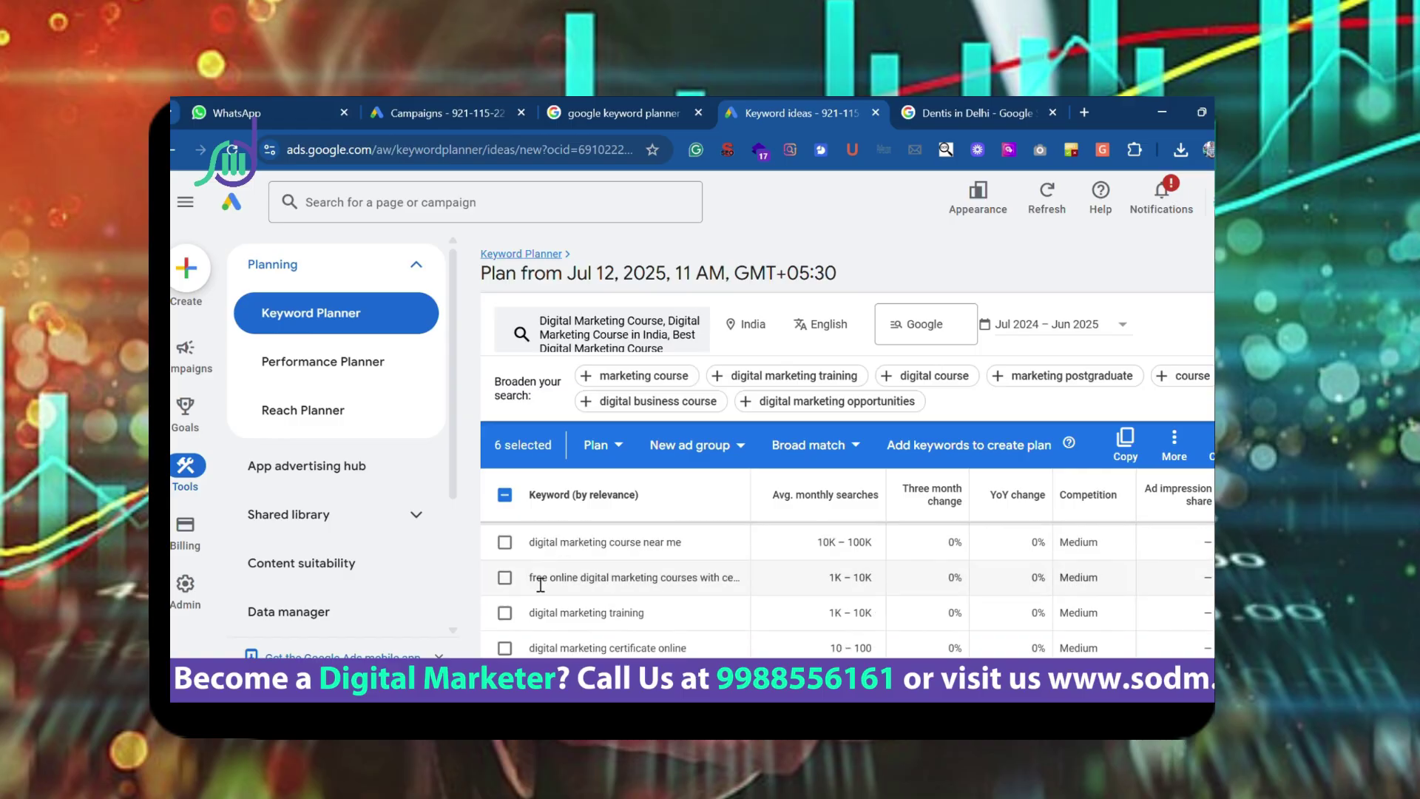
pyautogui.click(505, 543)
pyautogui.scroll(2, 529, 581)
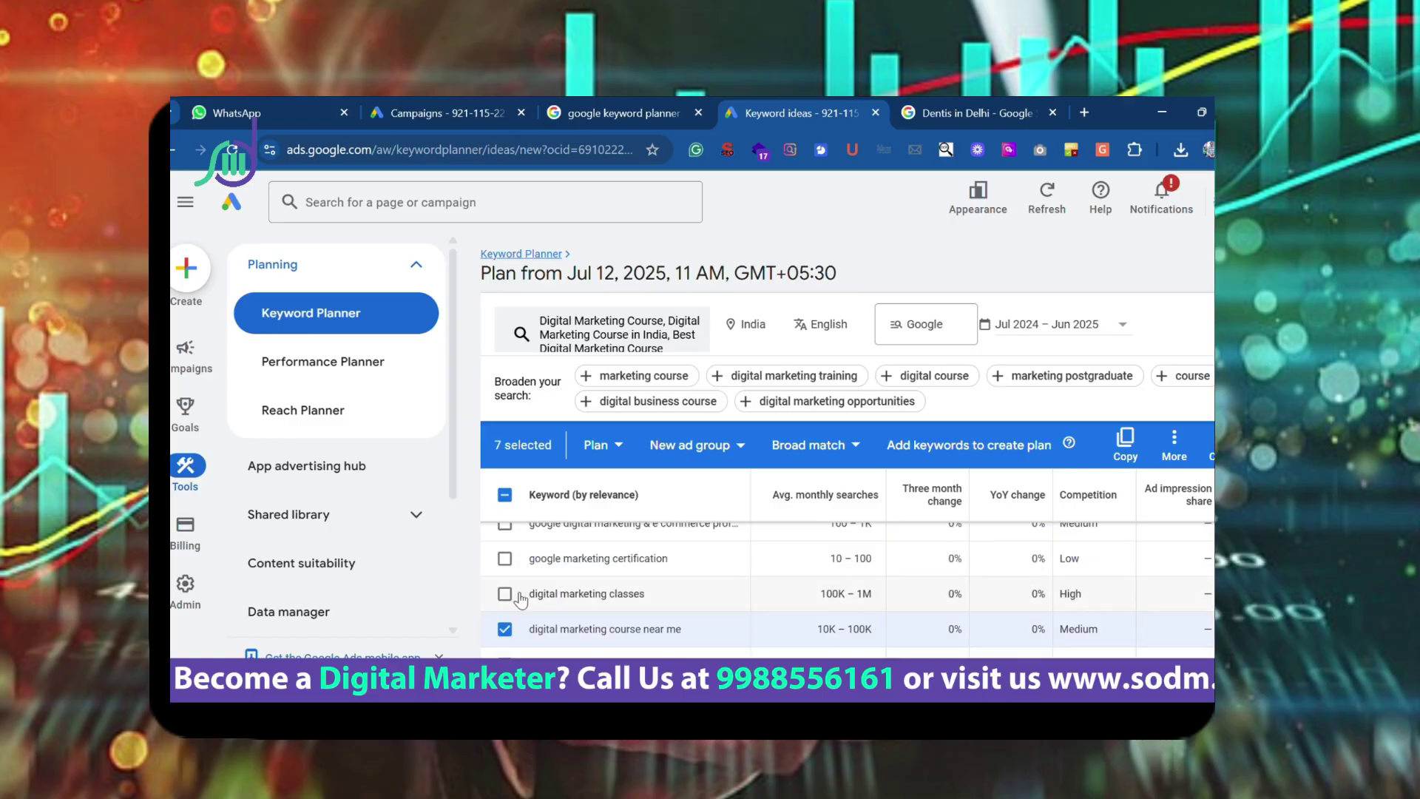
pyautogui.click(511, 595)
# Step: Add "digital marketing training" and "digital marketing certificate online" to the selected keywords
pyautogui.scroll(-2, 531, 592)
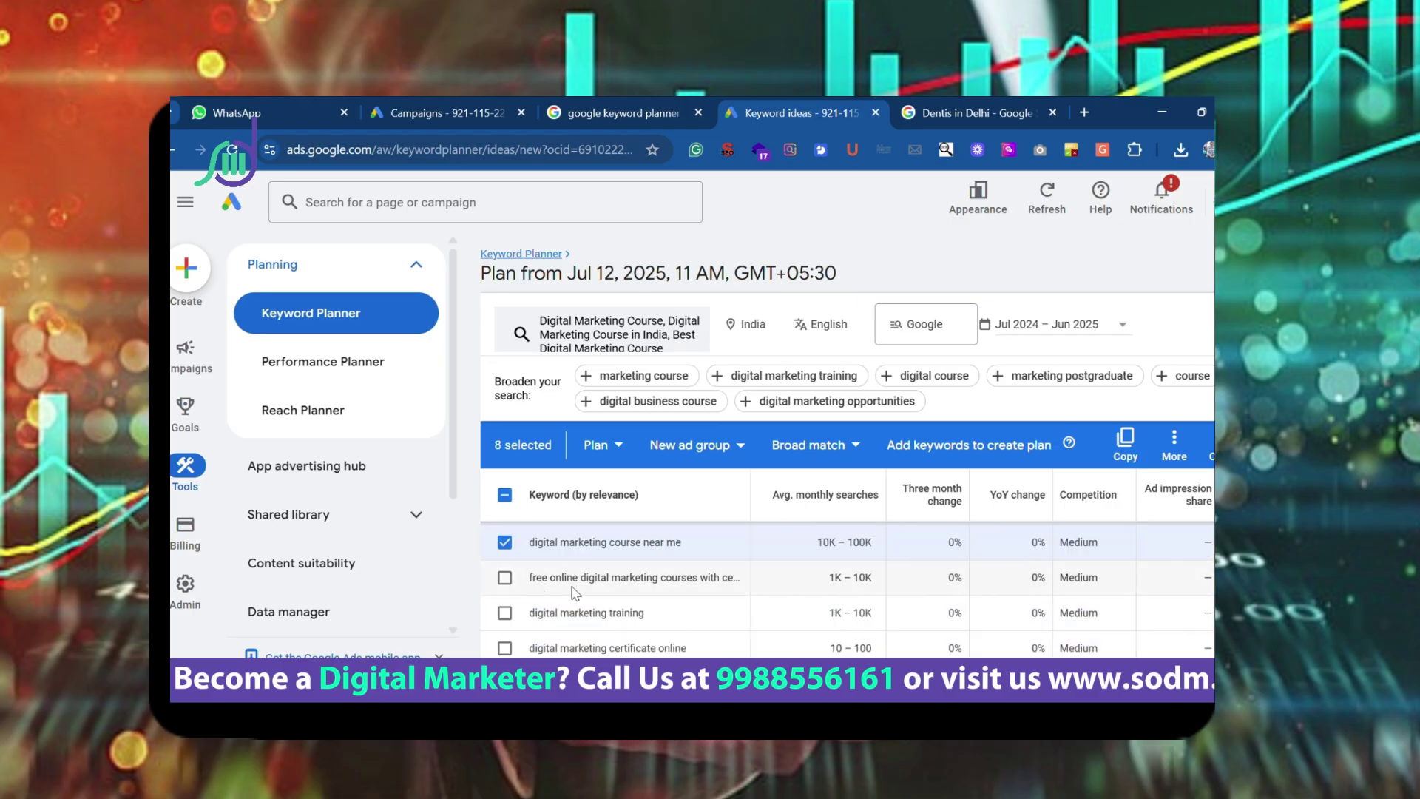
pyautogui.scroll(-2, 560, 585)
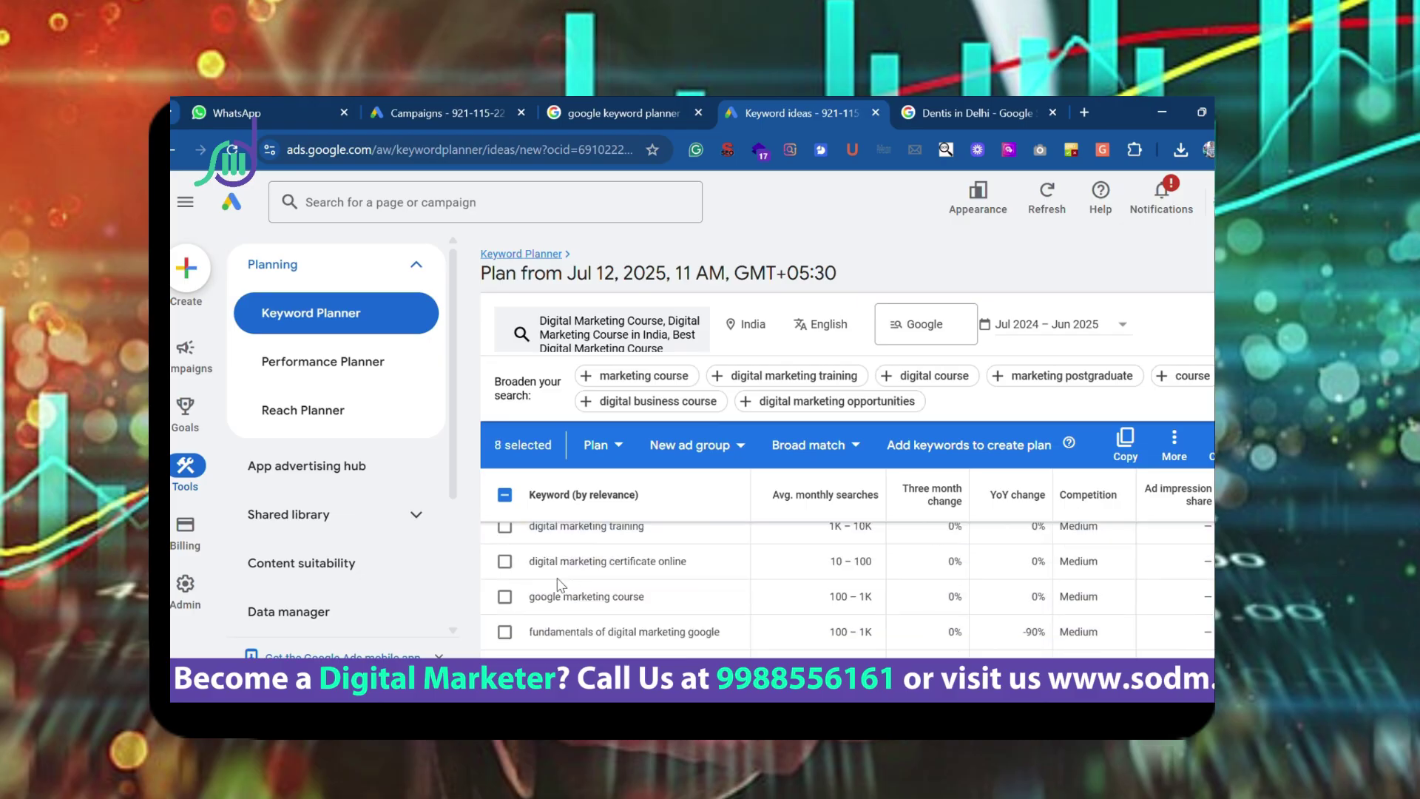
pyautogui.scroll(2, 560, 584)
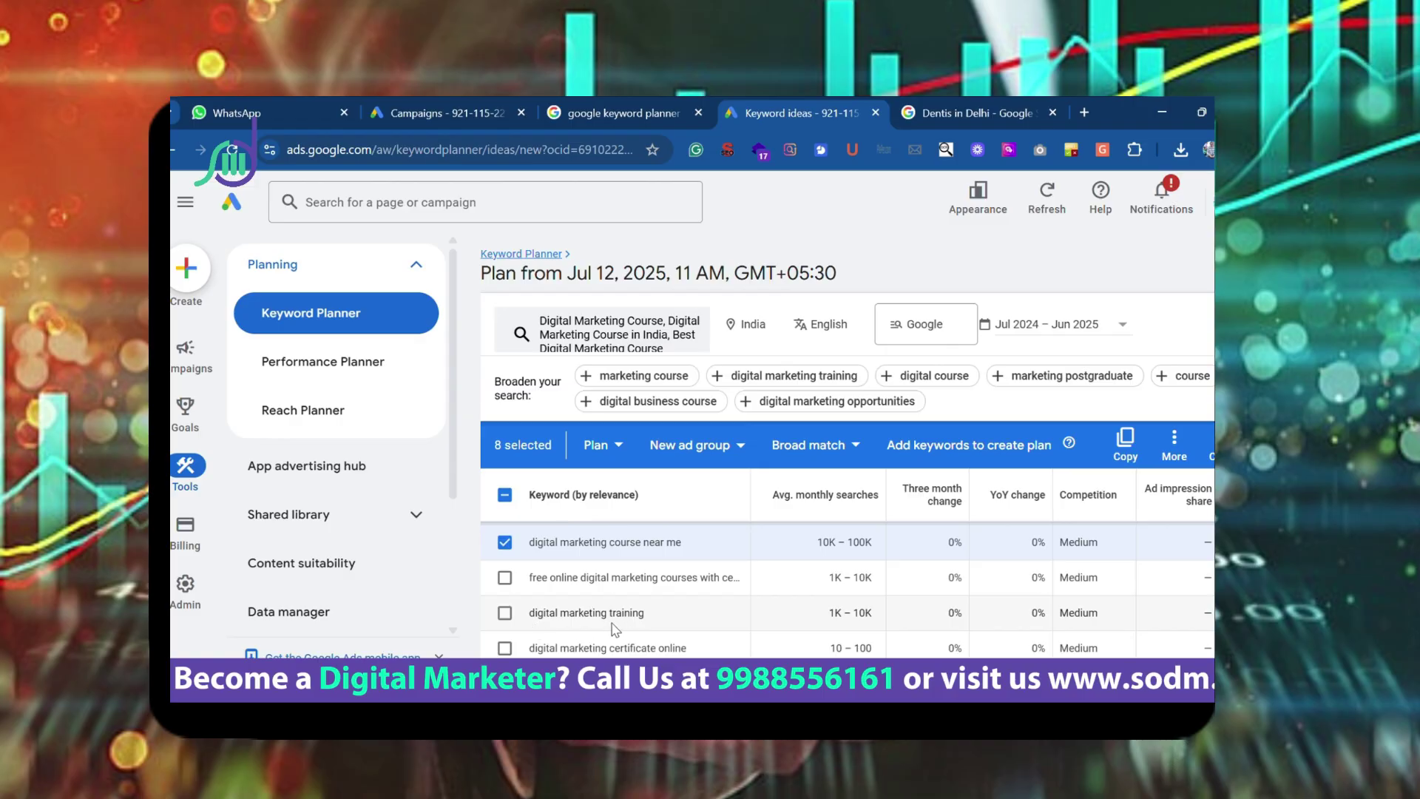
pyautogui.click(504, 613)
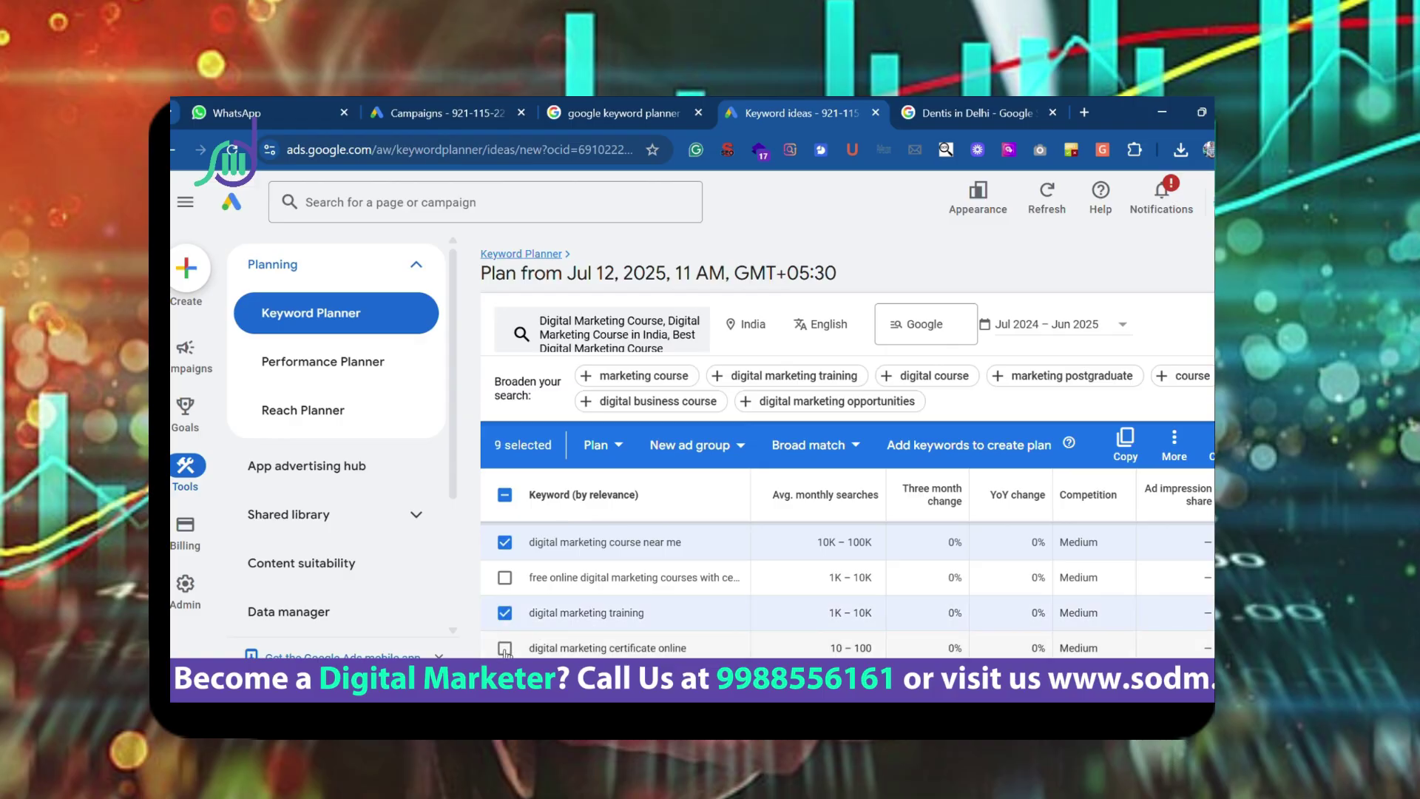
pyautogui.click(504, 649)
# Step: Examine the average monthly searches and competition of the remaining digital marketing keyword ideas
pyautogui.scroll(-3, 548, 637)
pyautogui.scroll(-5, 564, 606)
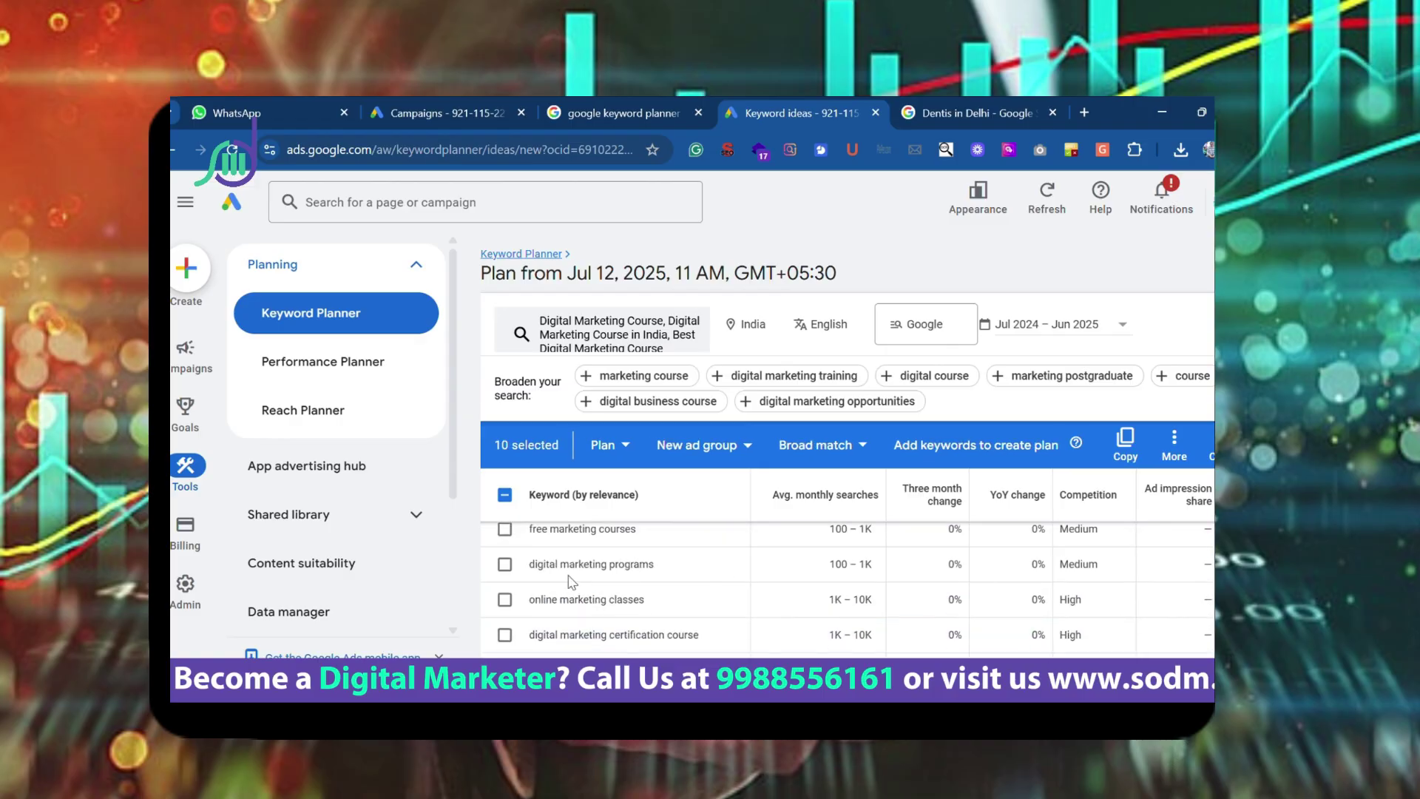
pyautogui.scroll(-5, 618, 583)
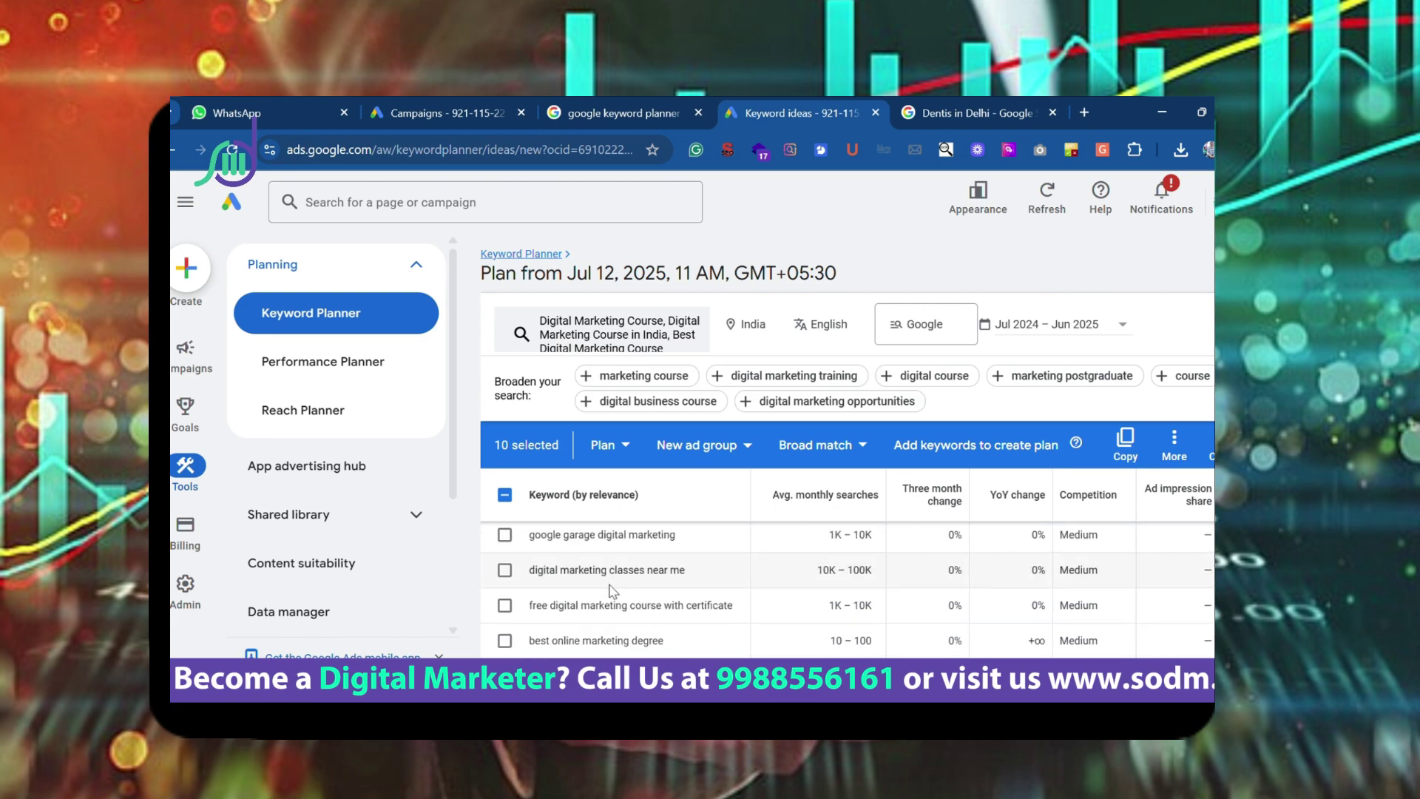
pyautogui.scroll(5, 740, 563)
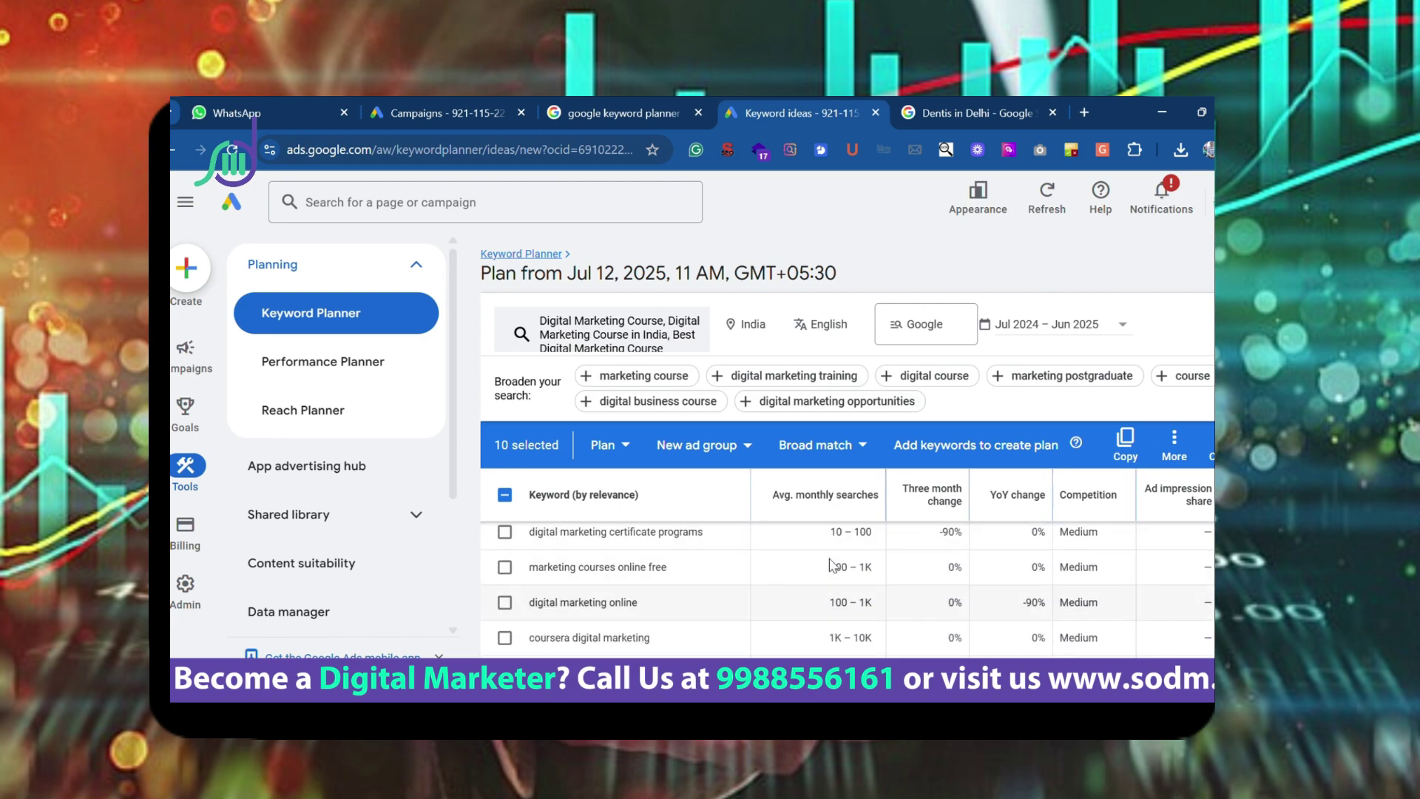
pyautogui.scroll(2, 536, 599)
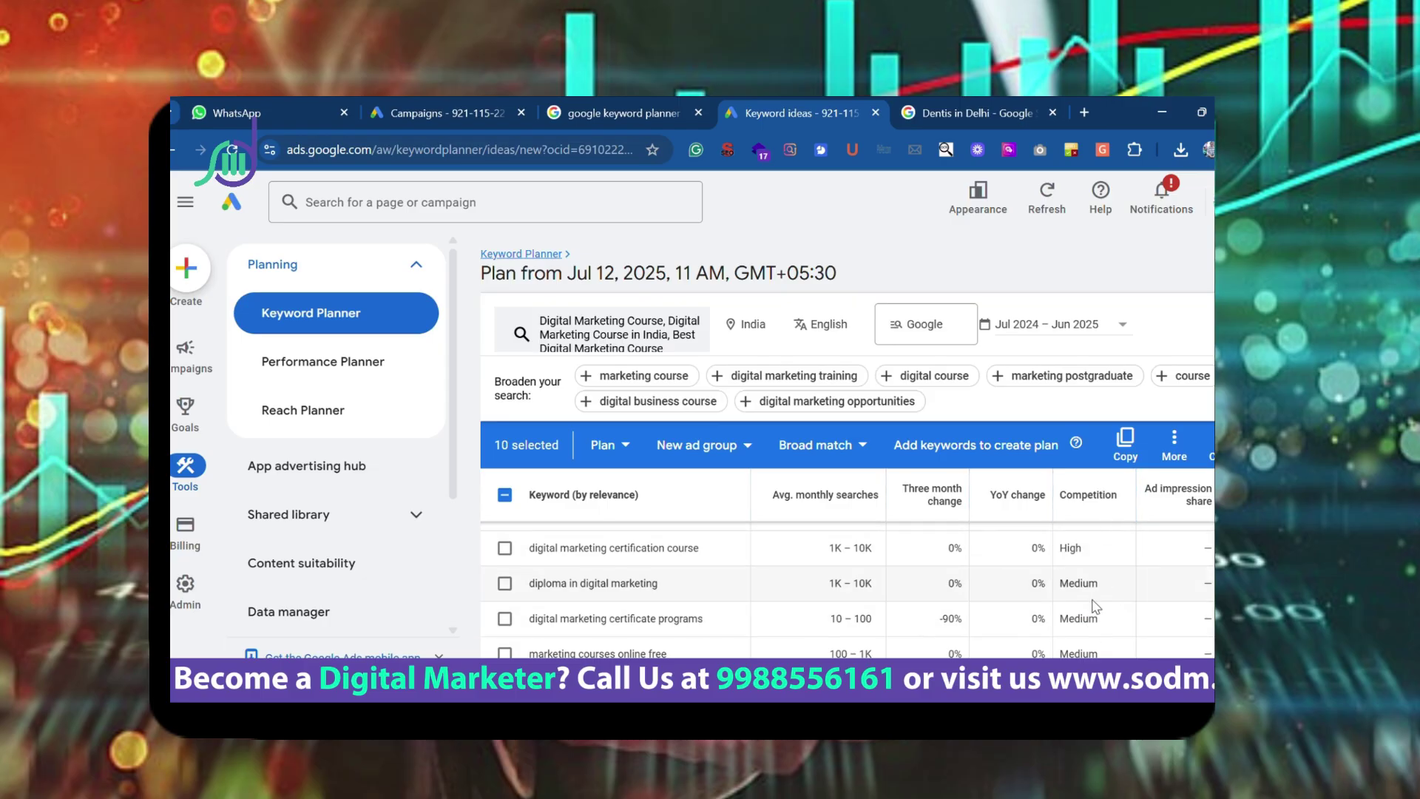
pyautogui.scroll(-3, 1102, 595)
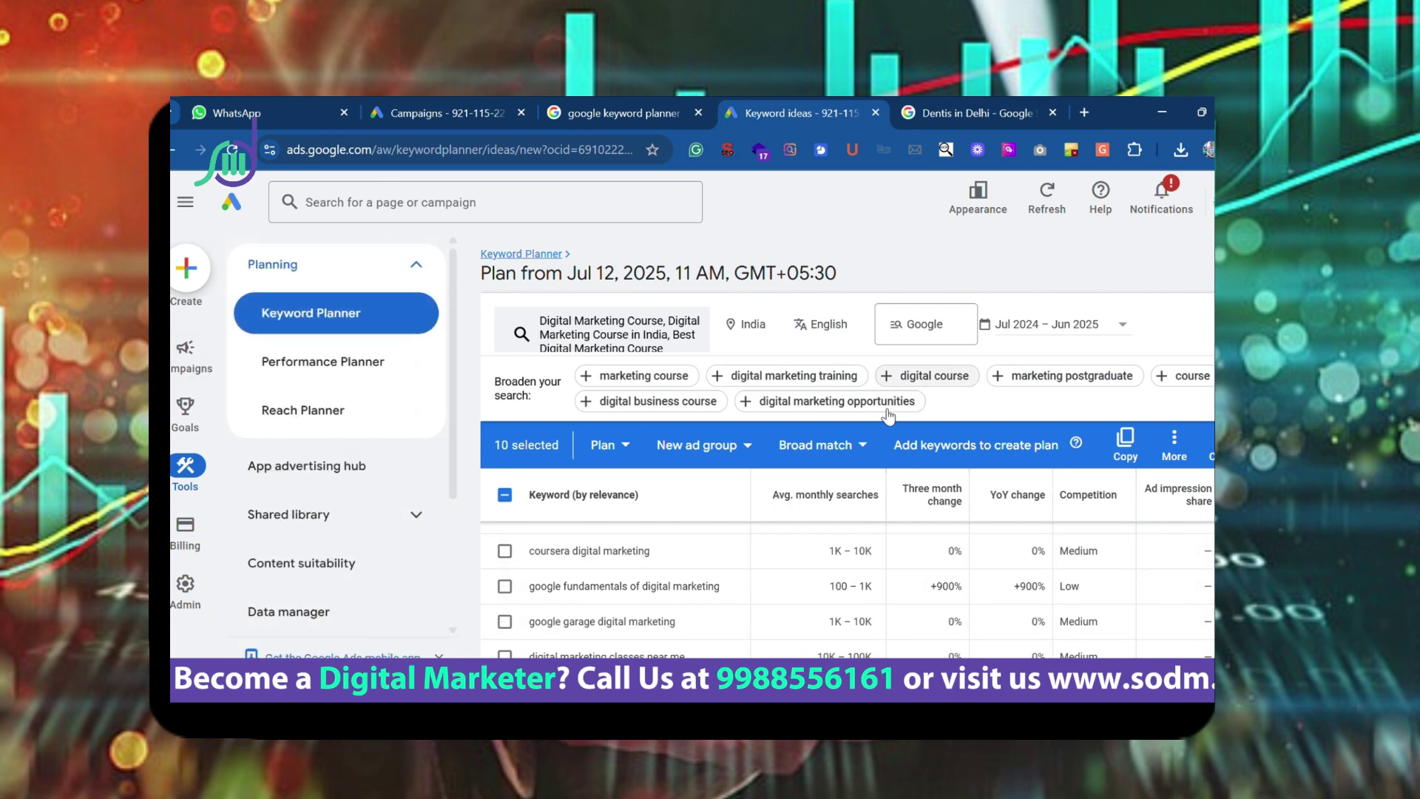
pyautogui.scroll(-2, 1102, 586)
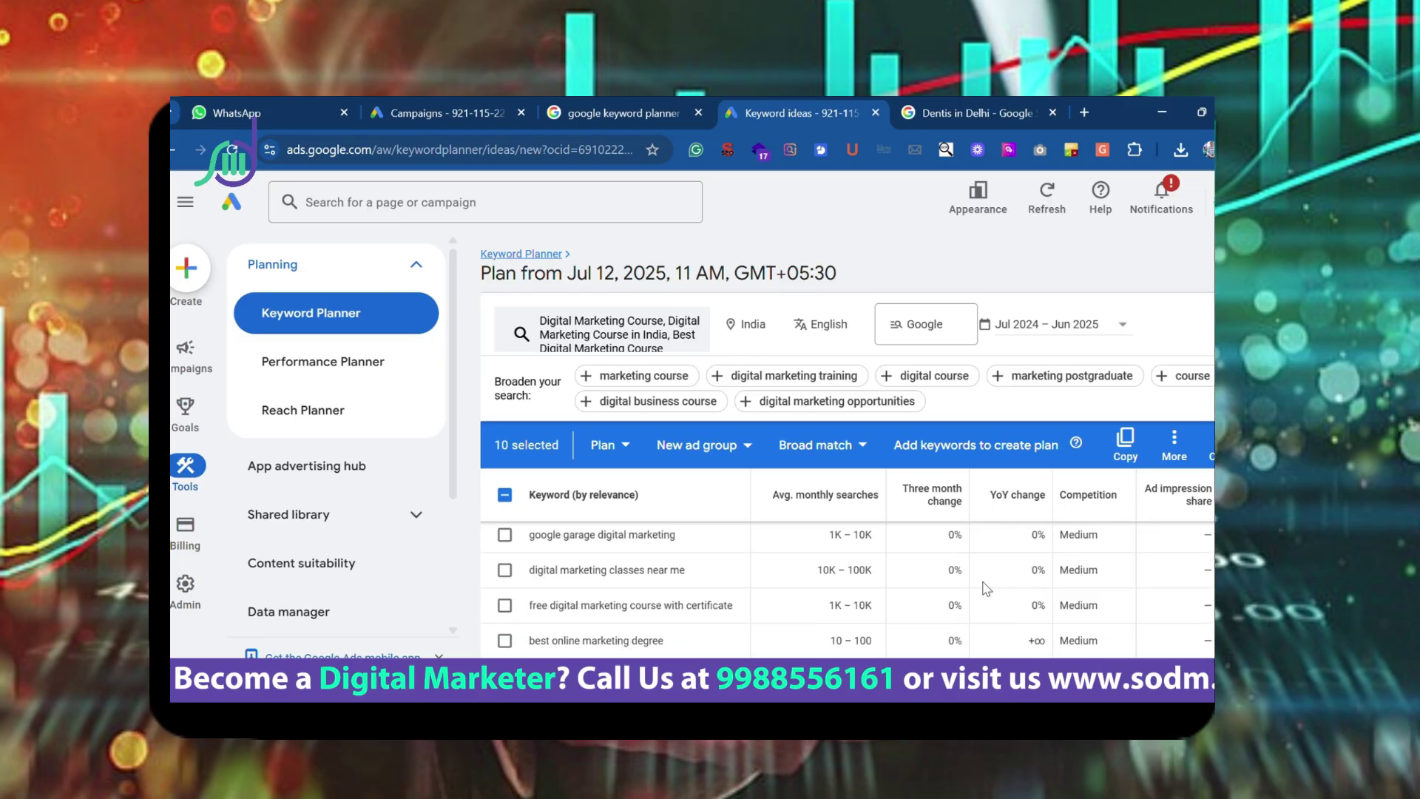
# Step: Copy the ten selected keywords and paste them into Get search volume and forecasts to retrieve their metrics
pyautogui.click(1125, 444)
pyautogui.scroll(6, 761, 529)
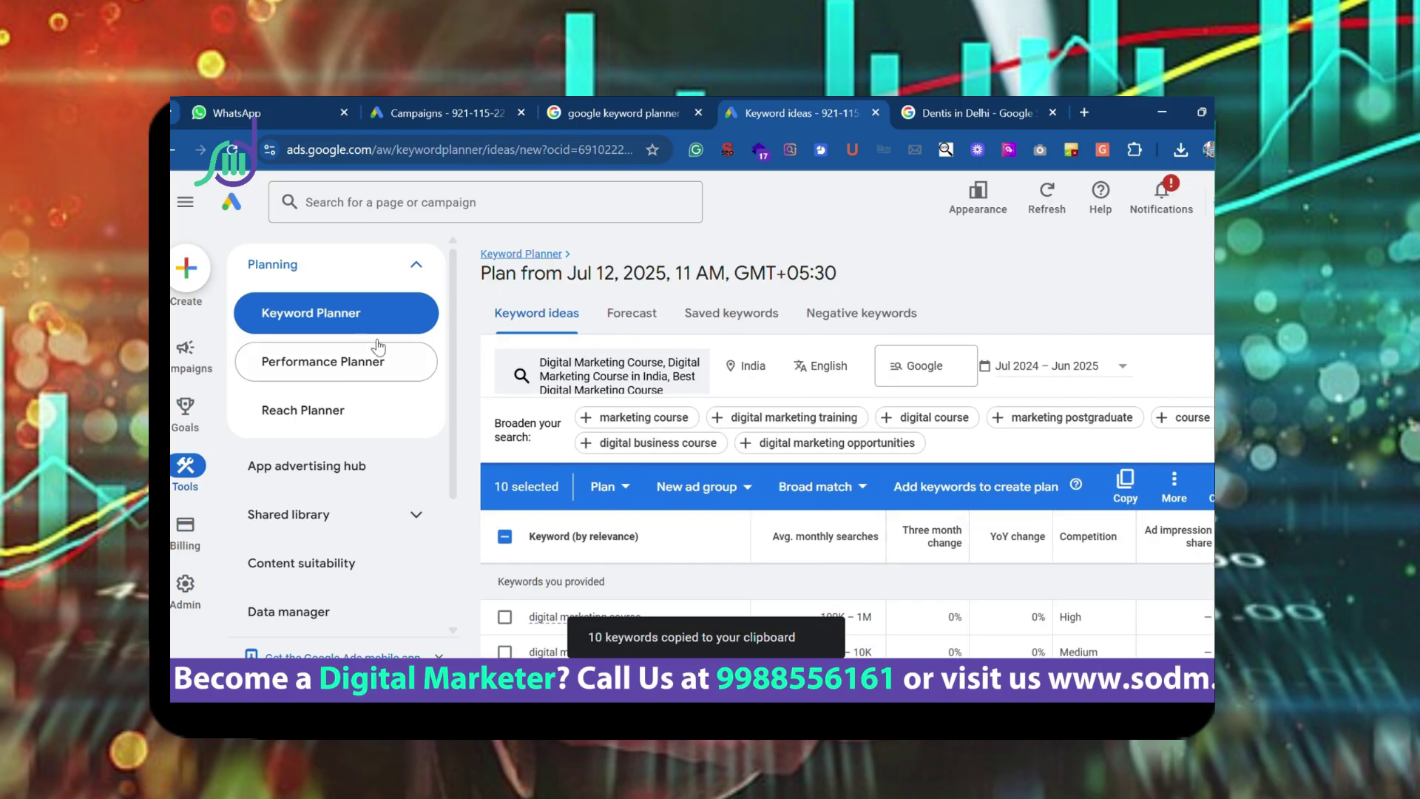
pyautogui.click(358, 327)
pyautogui.click(904, 415)
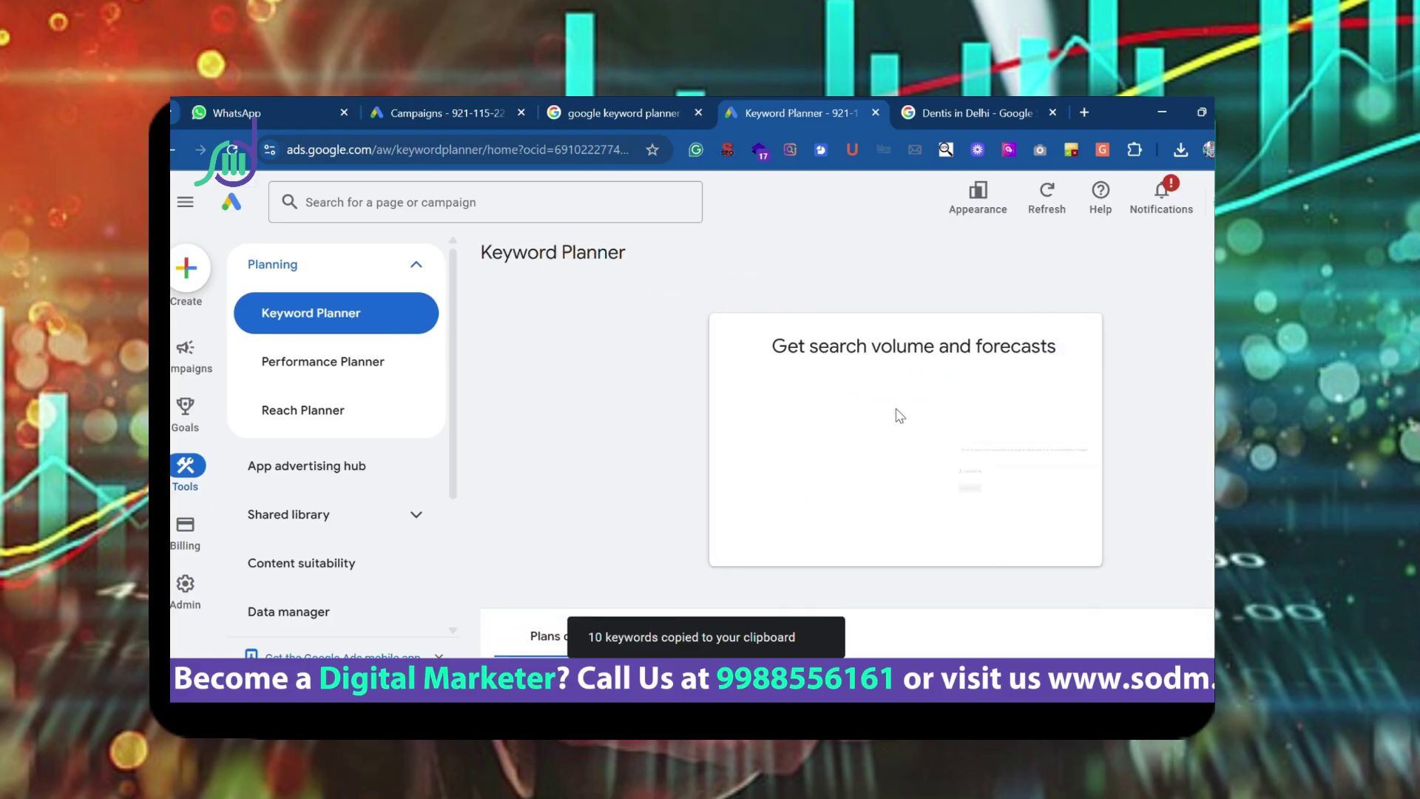
pyautogui.hotkey('ctrl', 'v')
pyautogui.scroll(-2, 562, 549)
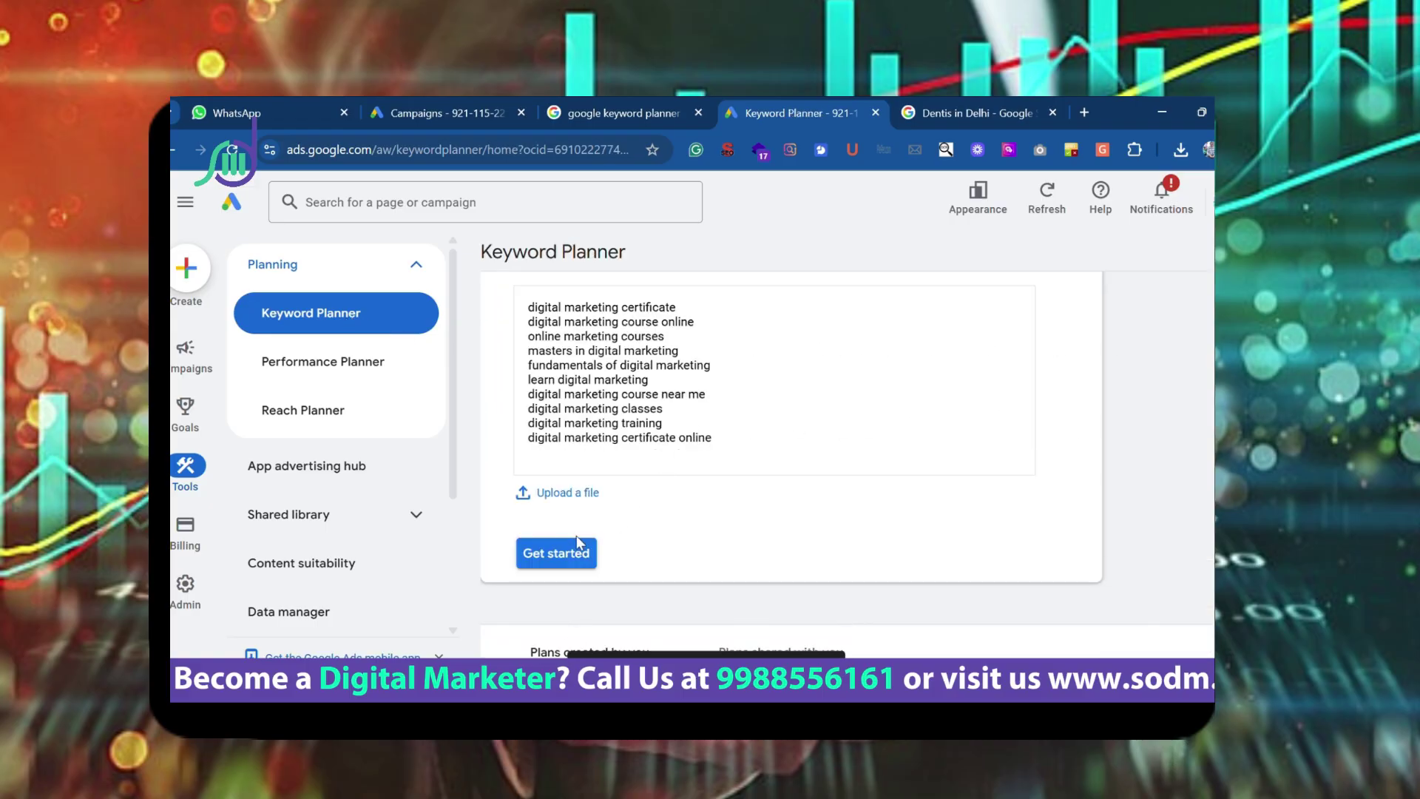
pyautogui.click(556, 548)
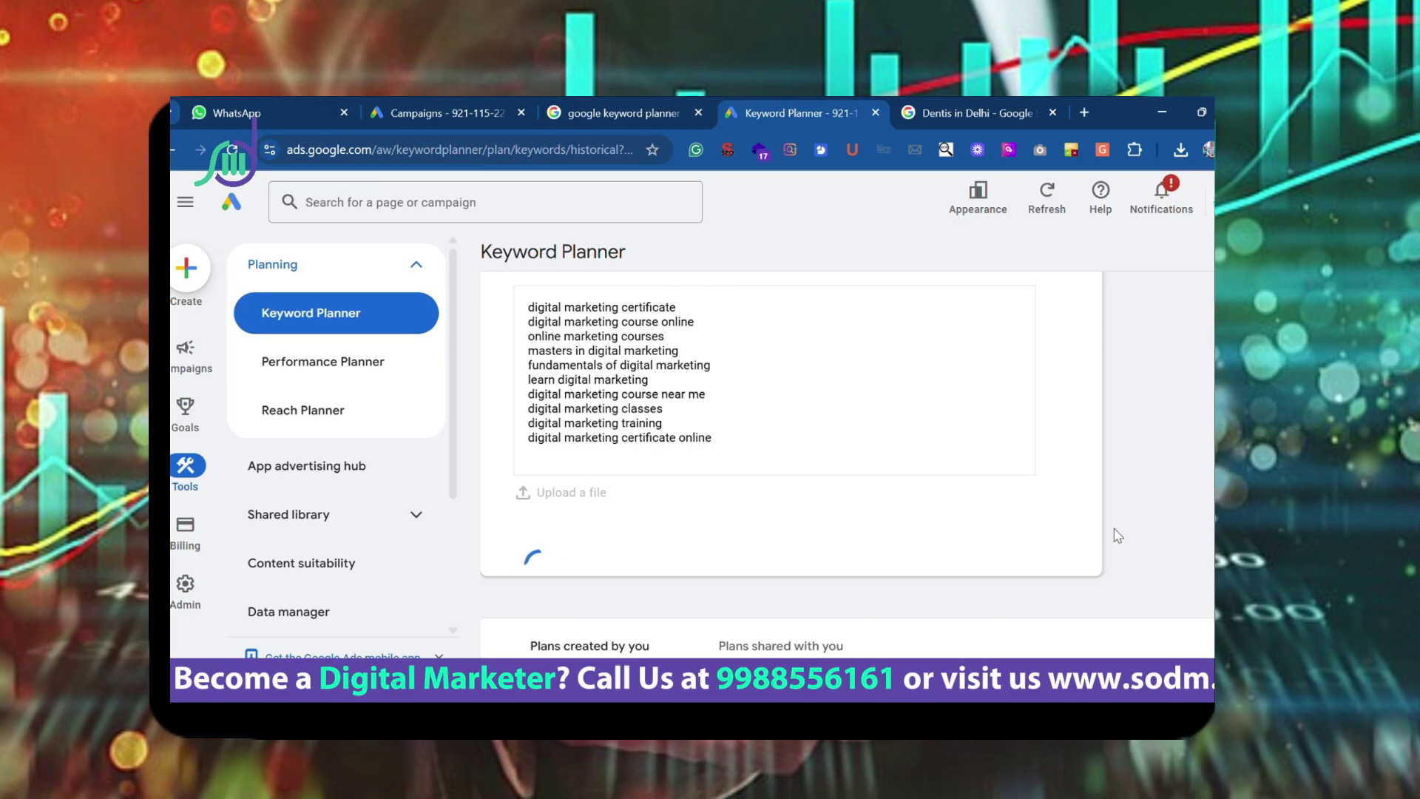
# Step: Review the monthly searches and competition of the saved keywords, and check the further options for the plan
pyautogui.scroll(-5, 1107, 540)
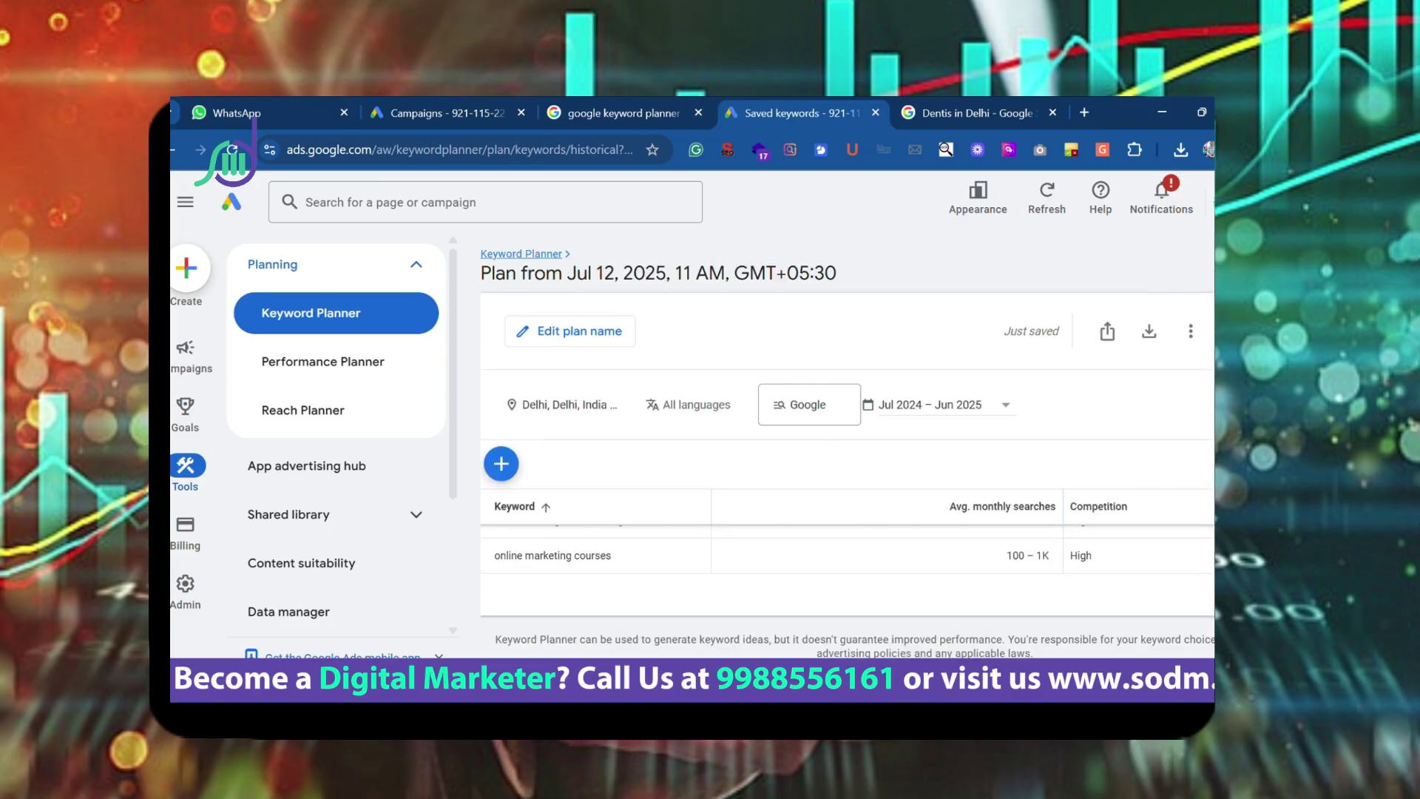
pyautogui.scroll(5, 925, 592)
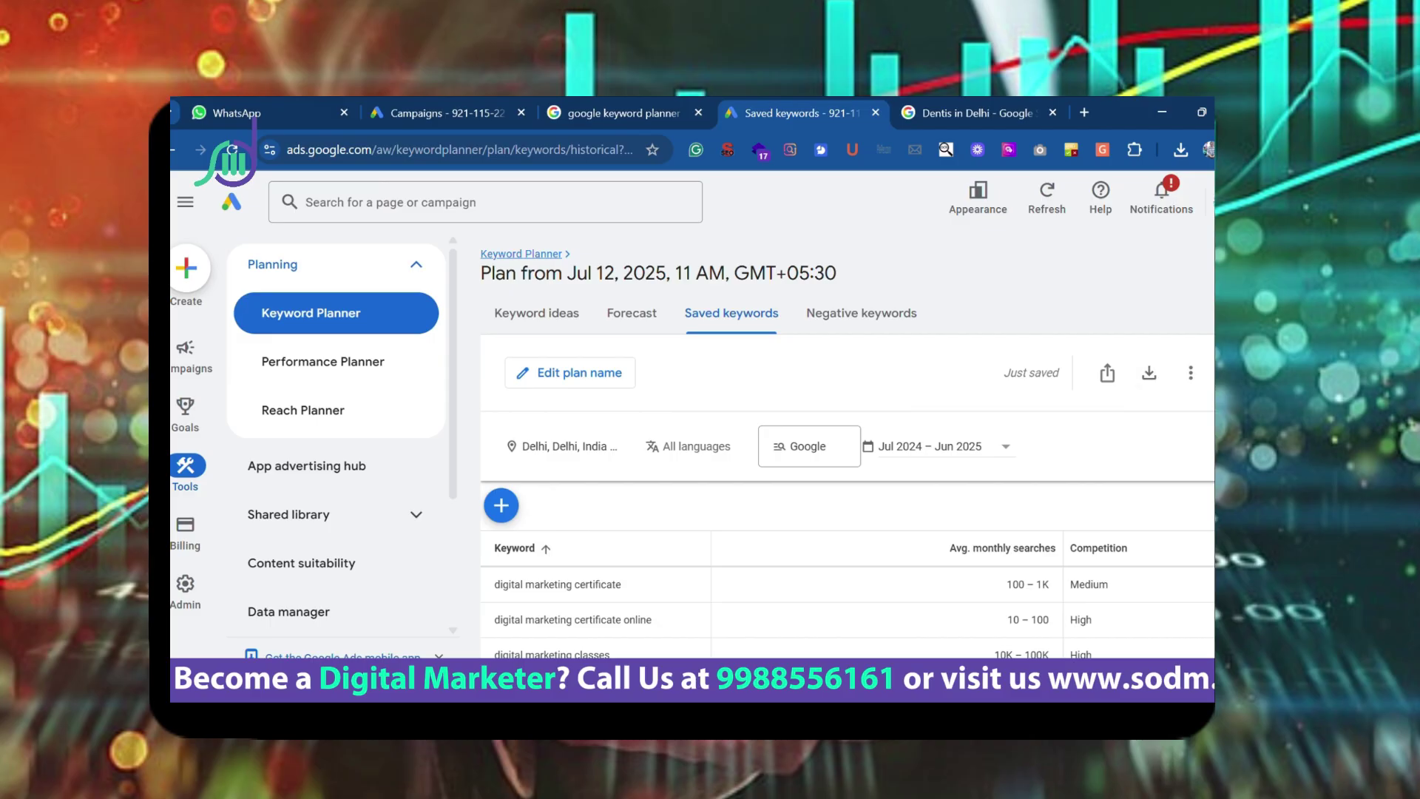
pyautogui.scroll(-5, 885, 577)
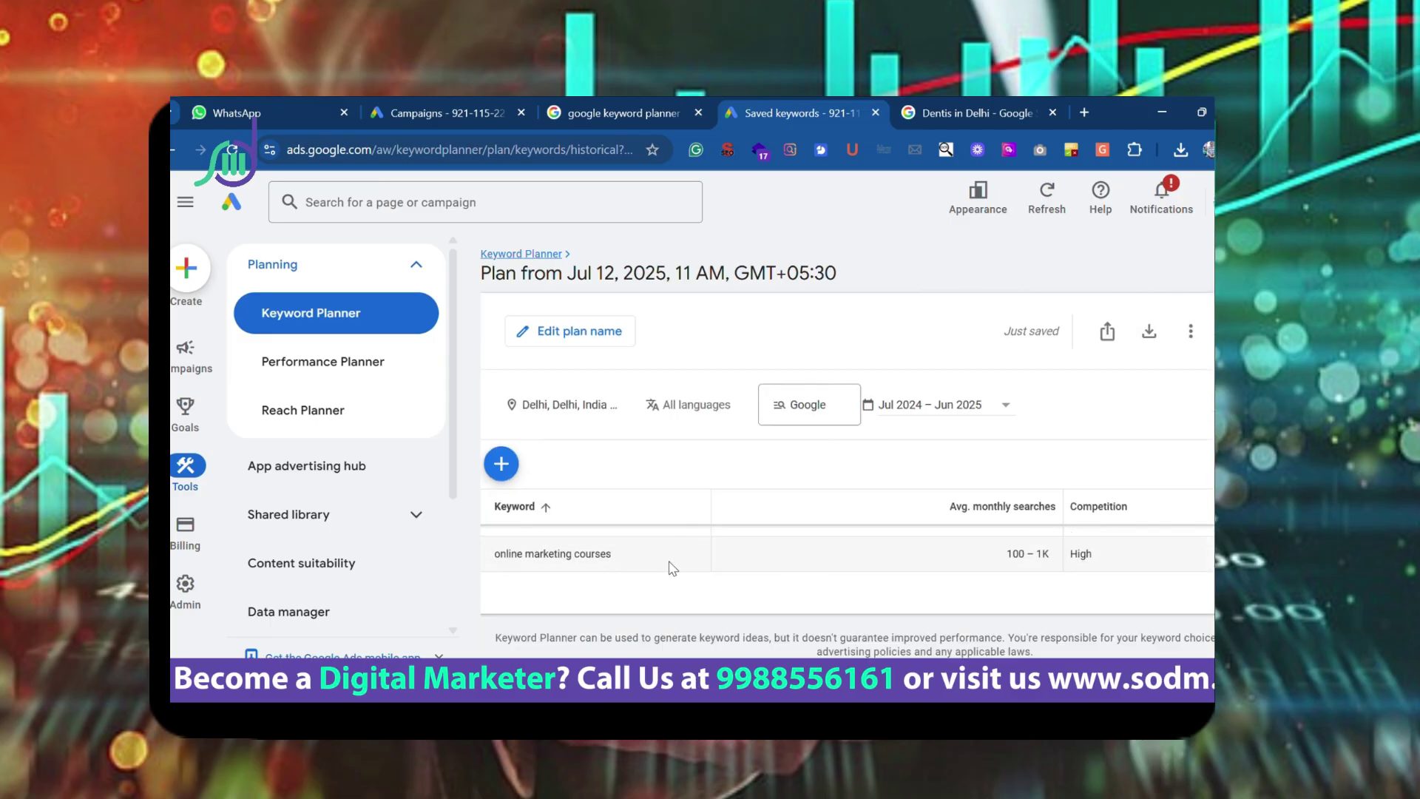
pyautogui.click(1191, 330)
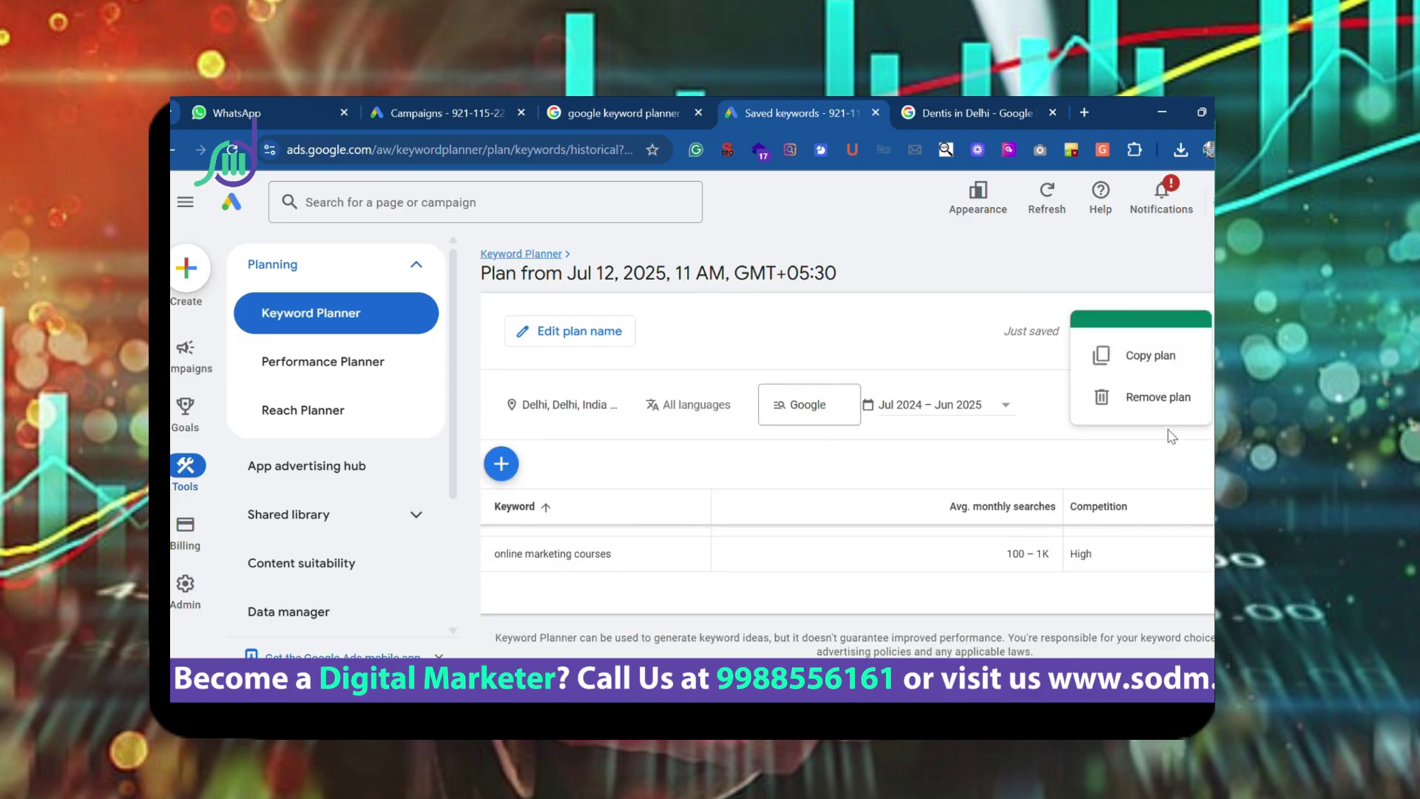
pyautogui.click(1212, 447)
# Step: Examine the available Attributes and Performance columns for the saved keywords table and apply the existing column selection
pyautogui.hscroll(2, 848, 488)
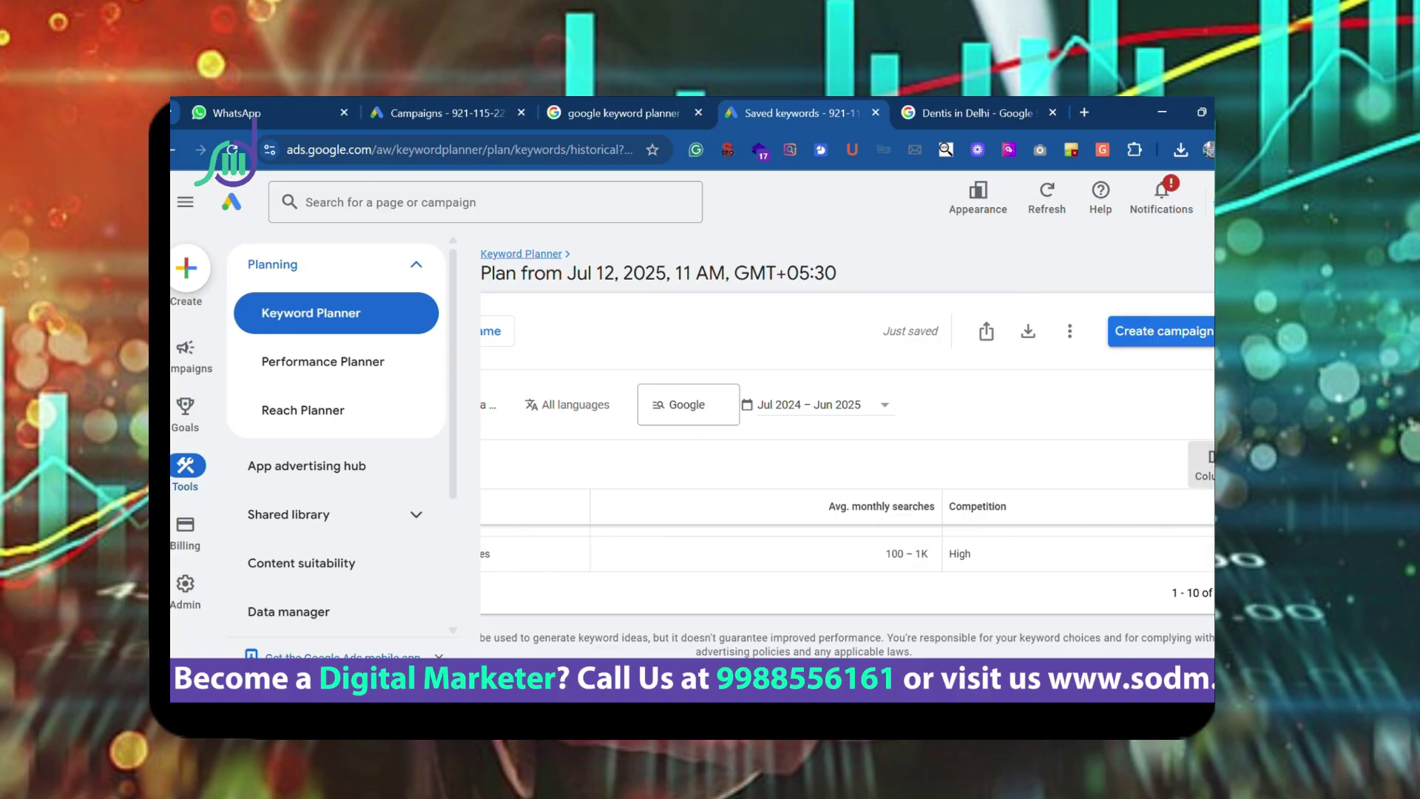
pyautogui.click(1205, 466)
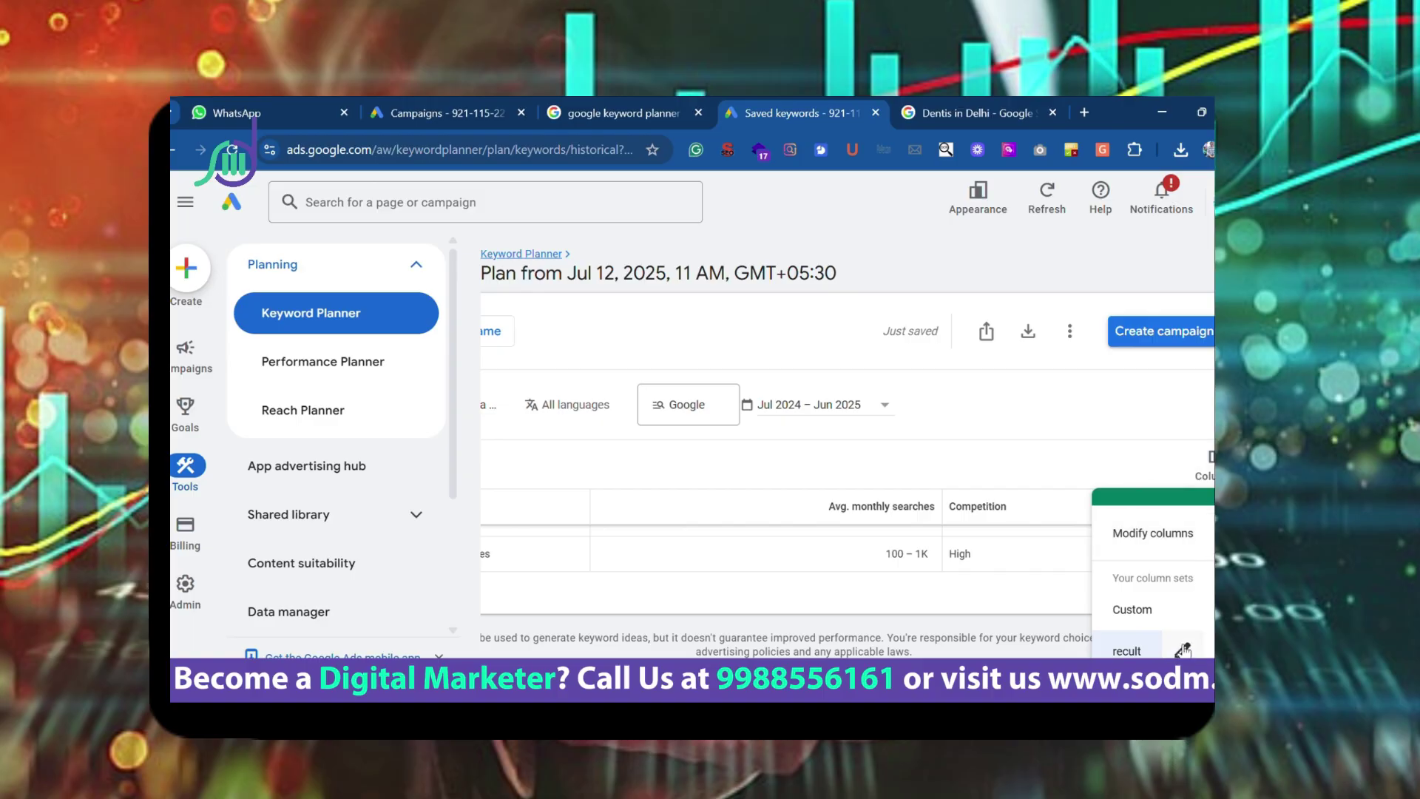
pyautogui.click(1202, 533)
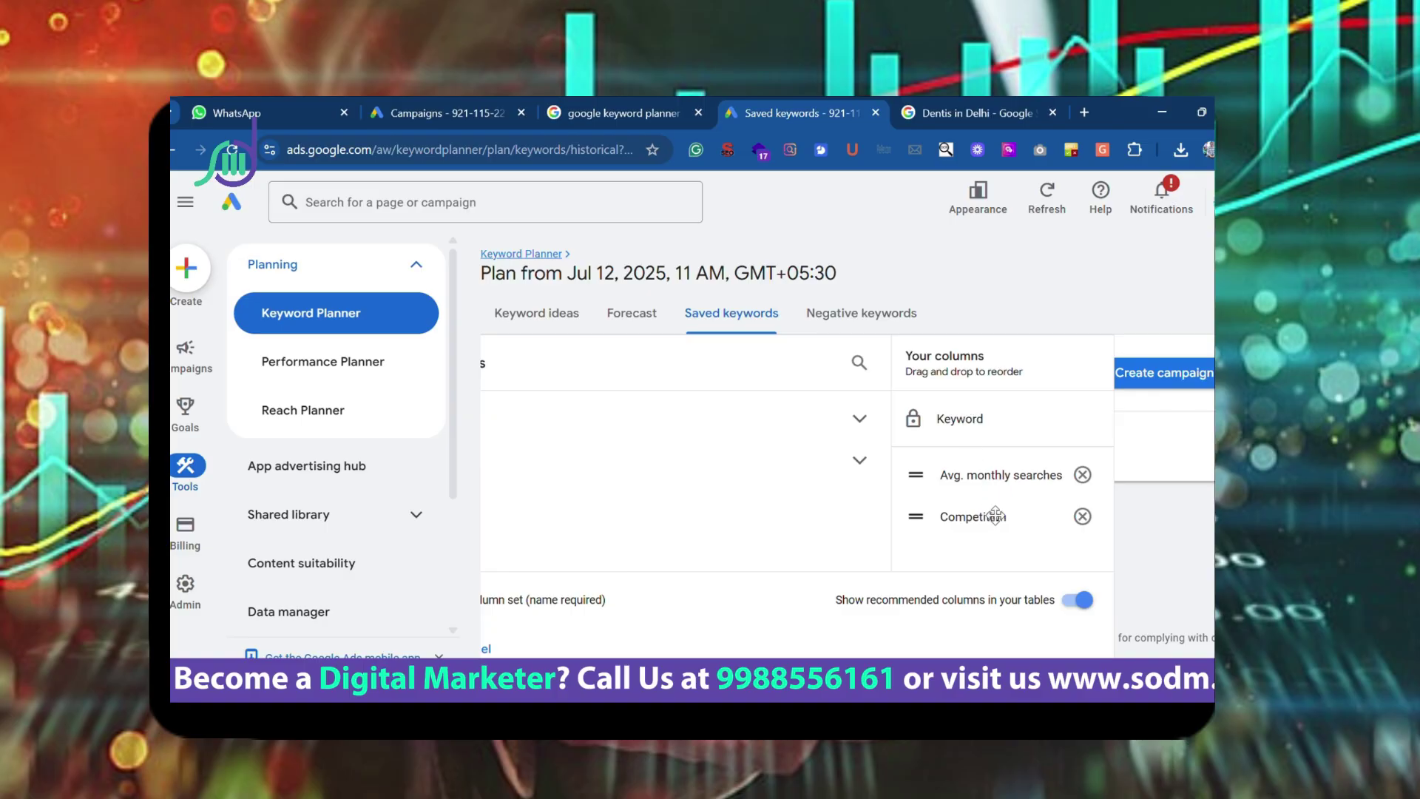
pyautogui.scroll(-1, 984, 503)
pyautogui.click(862, 451)
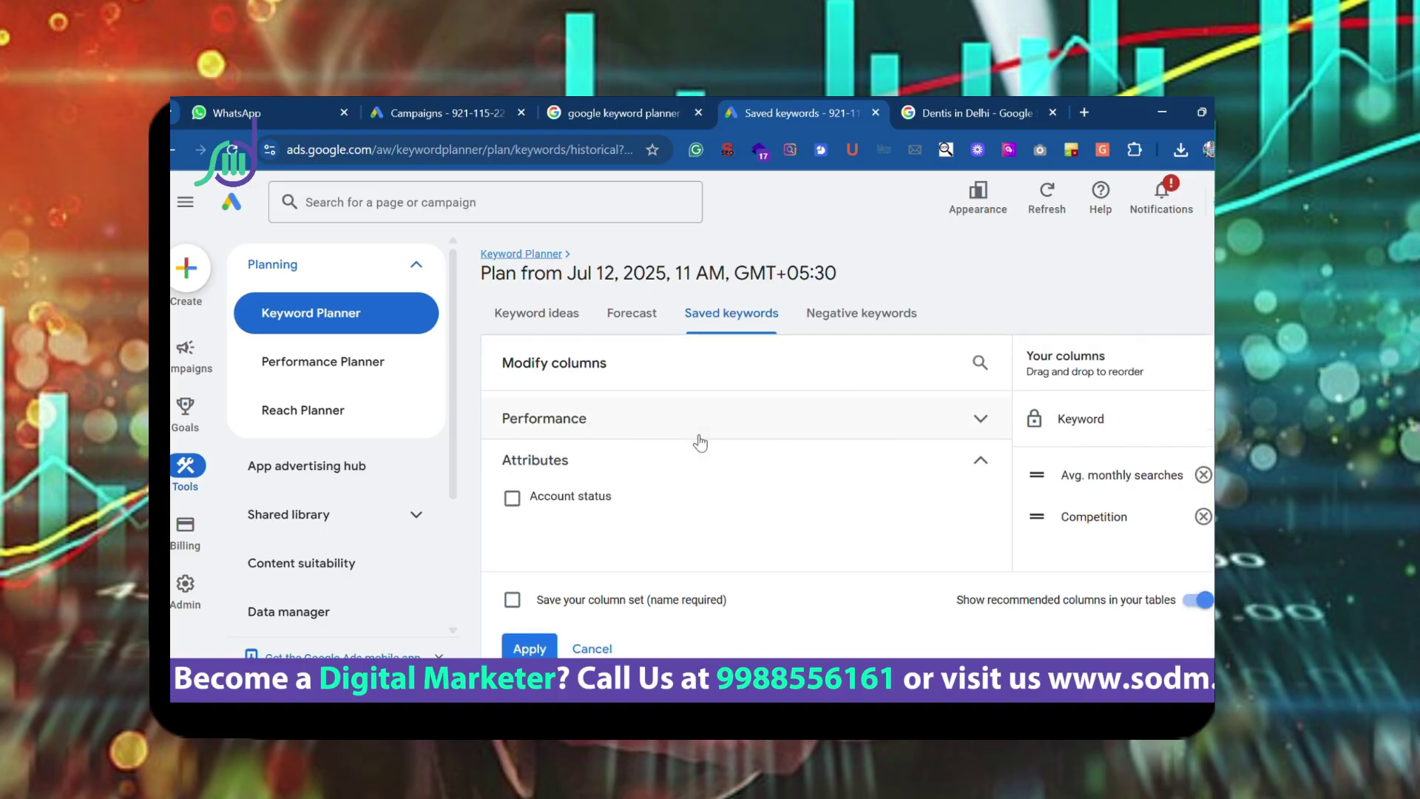
pyautogui.click(966, 418)
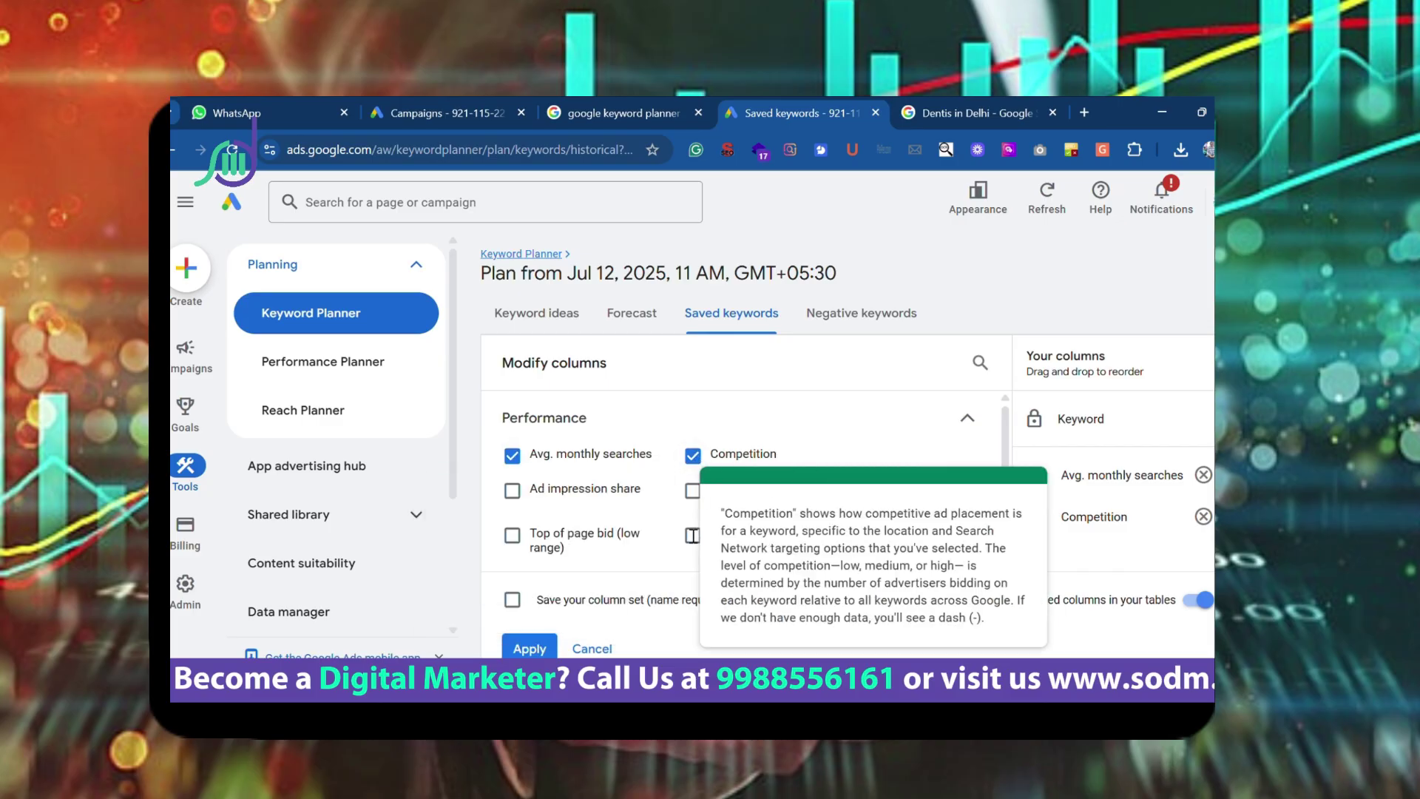
pyautogui.scroll(-1, 666, 505)
pyautogui.scroll(1, 665, 505)
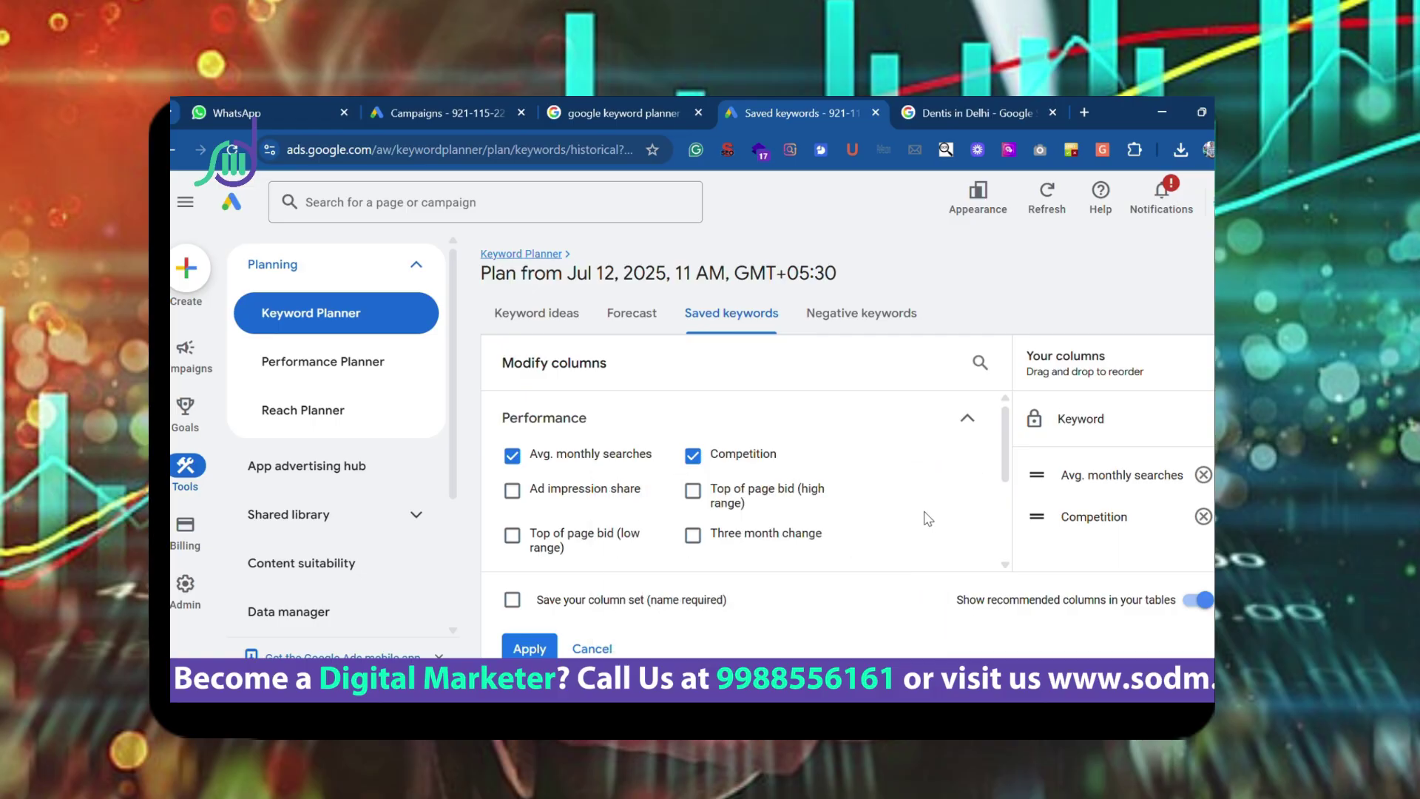
pyautogui.scroll(-3, 925, 522)
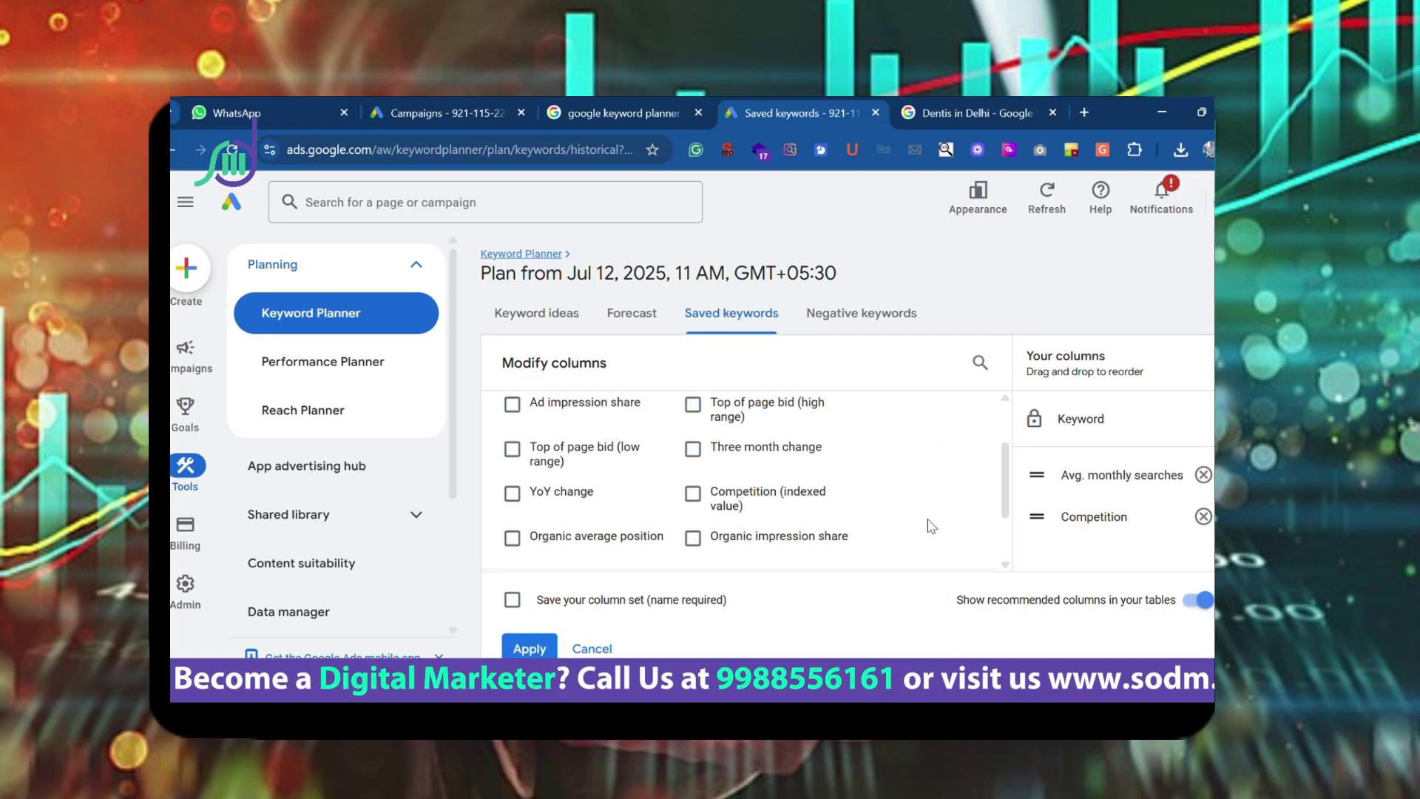
pyautogui.click(530, 649)
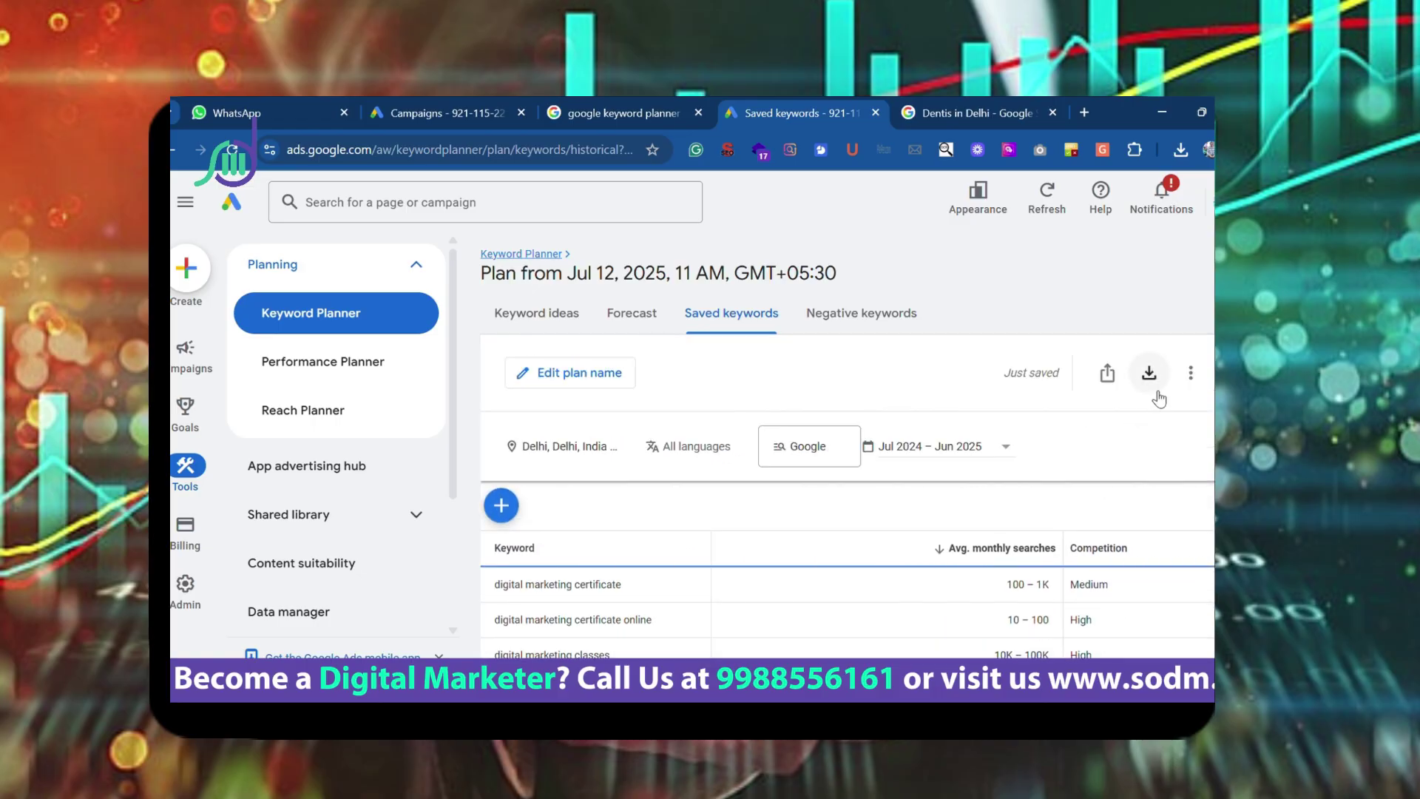
# Step: Download the plan's historical metrics as a .csv file
pyautogui.click(1149, 374)
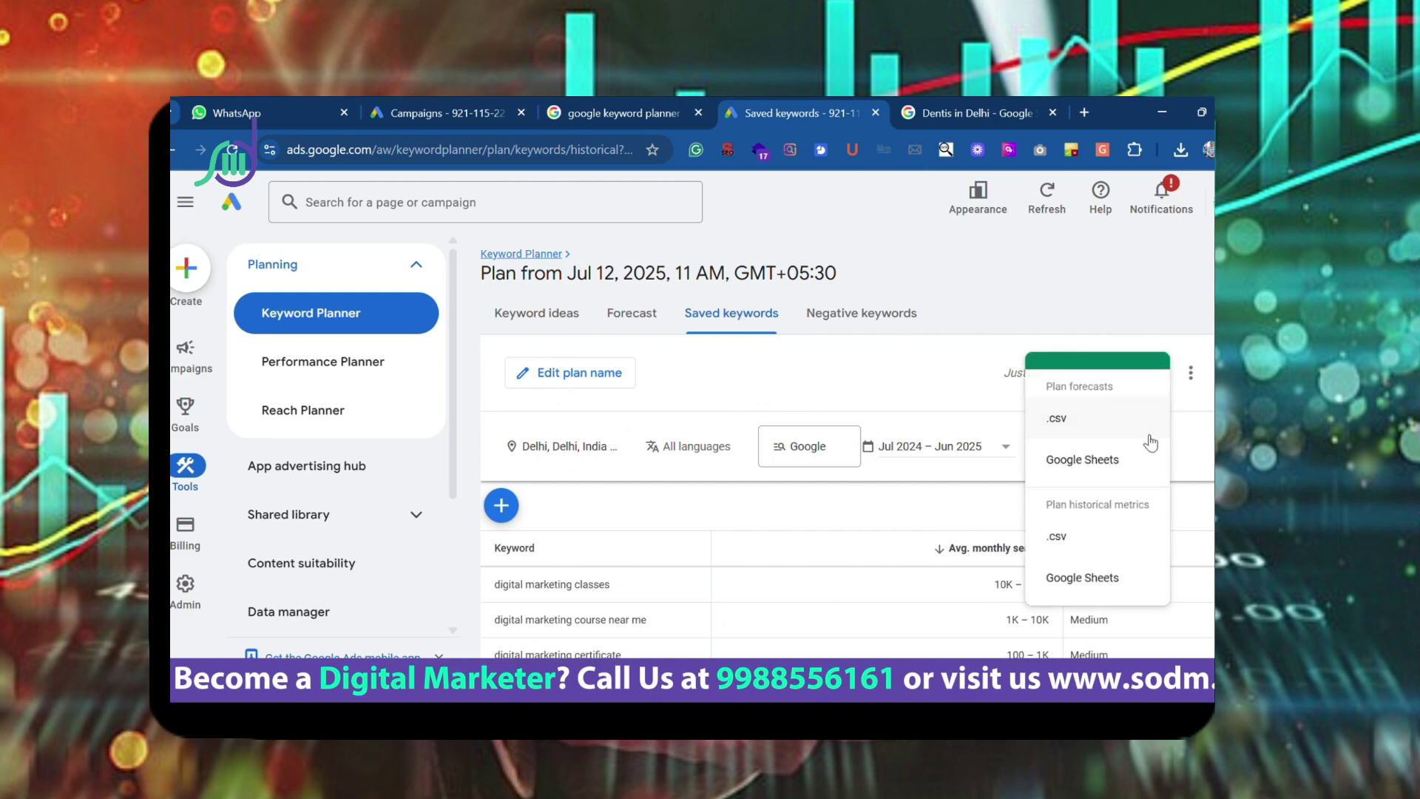
pyautogui.click(1071, 543)
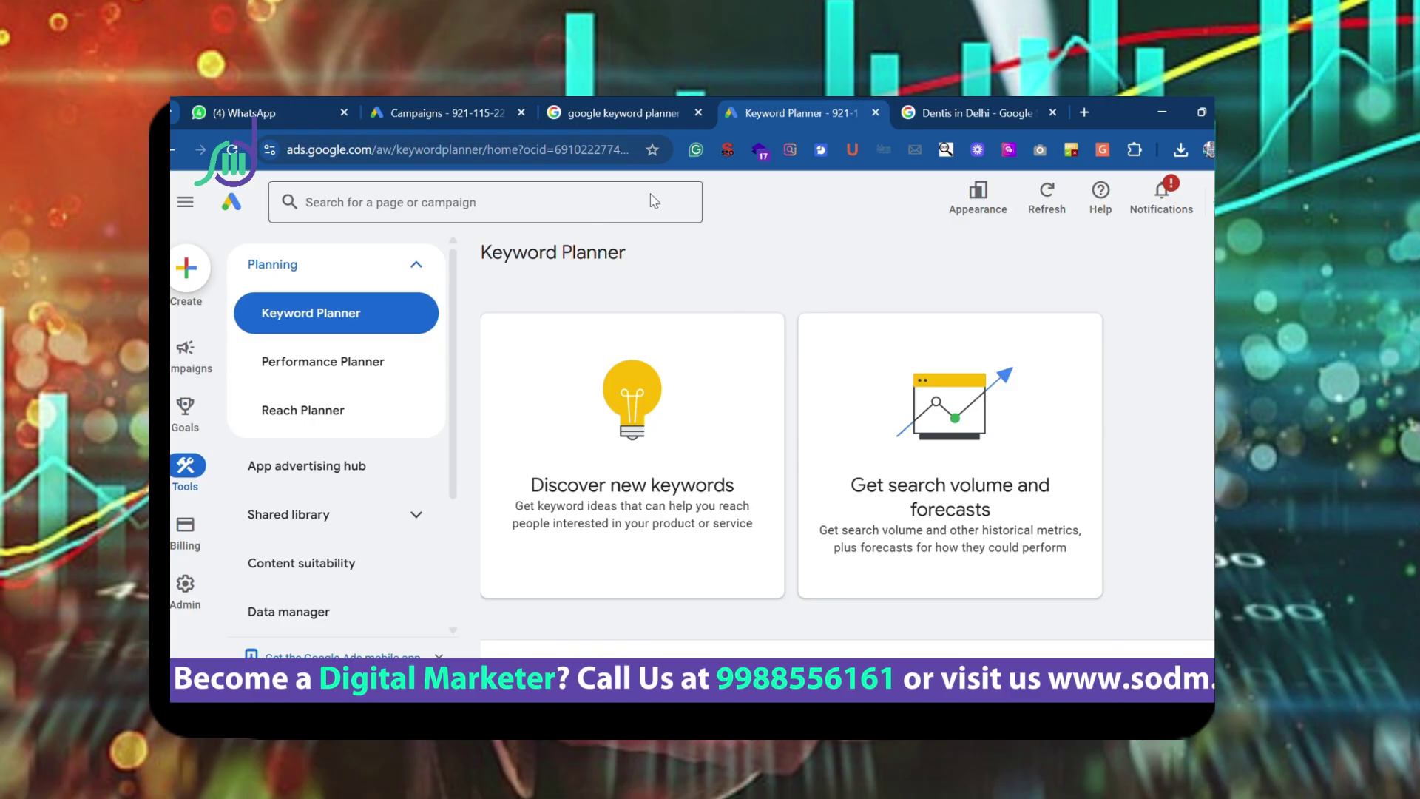
# Step: Start a new keyword discovery from seed keywords and check its targeted locations without changing them
pyautogui.click(980, 100)
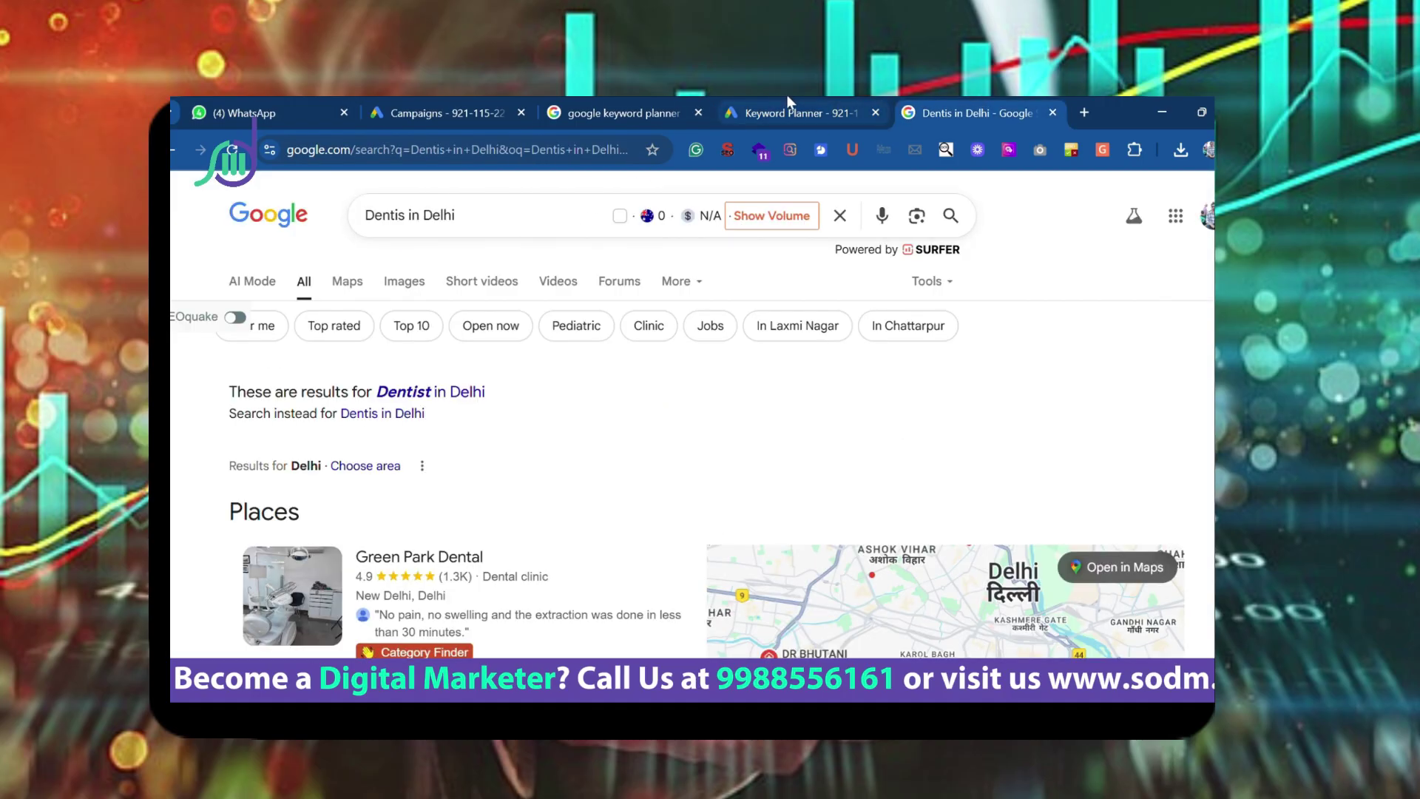
pyautogui.click(787, 103)
pyautogui.click(655, 438)
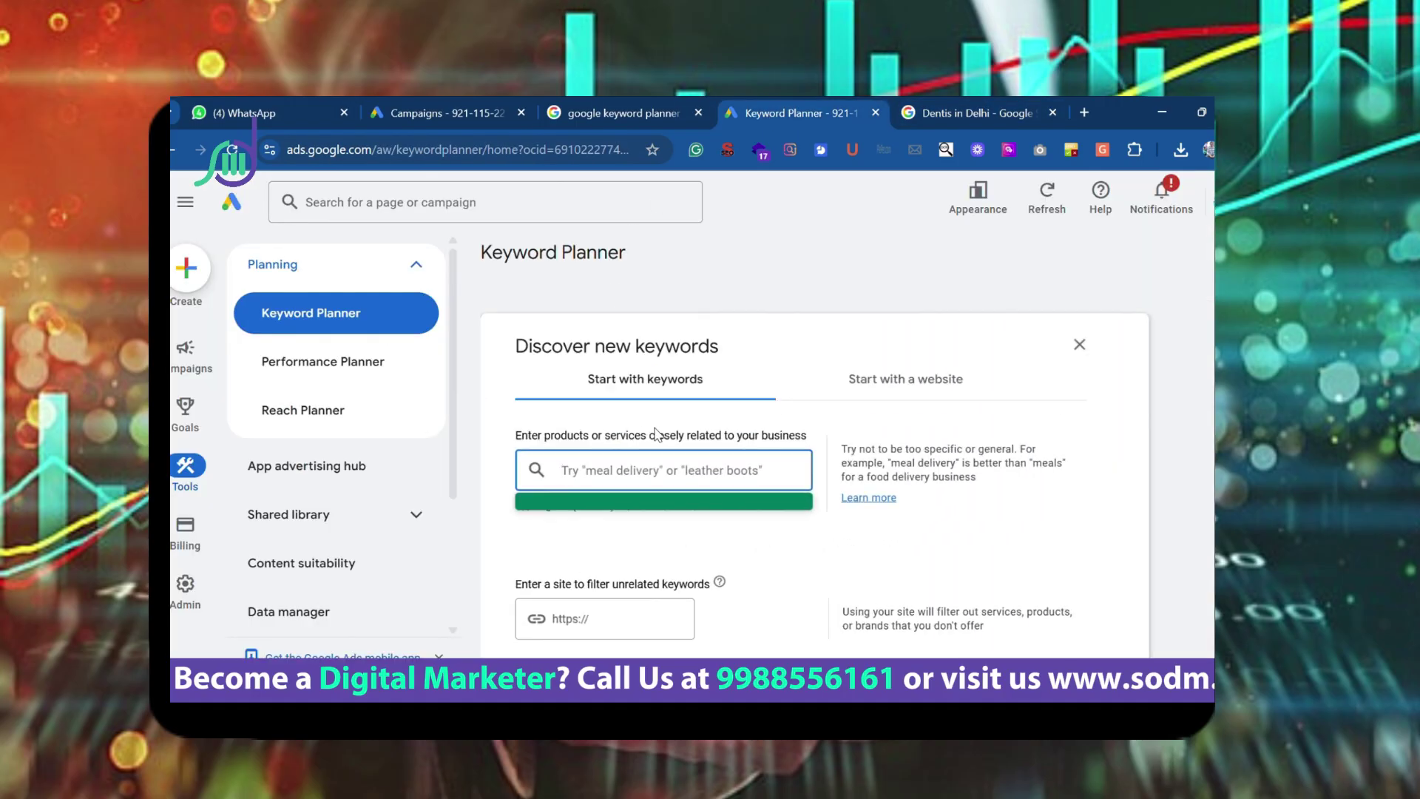
pyautogui.click(662, 506)
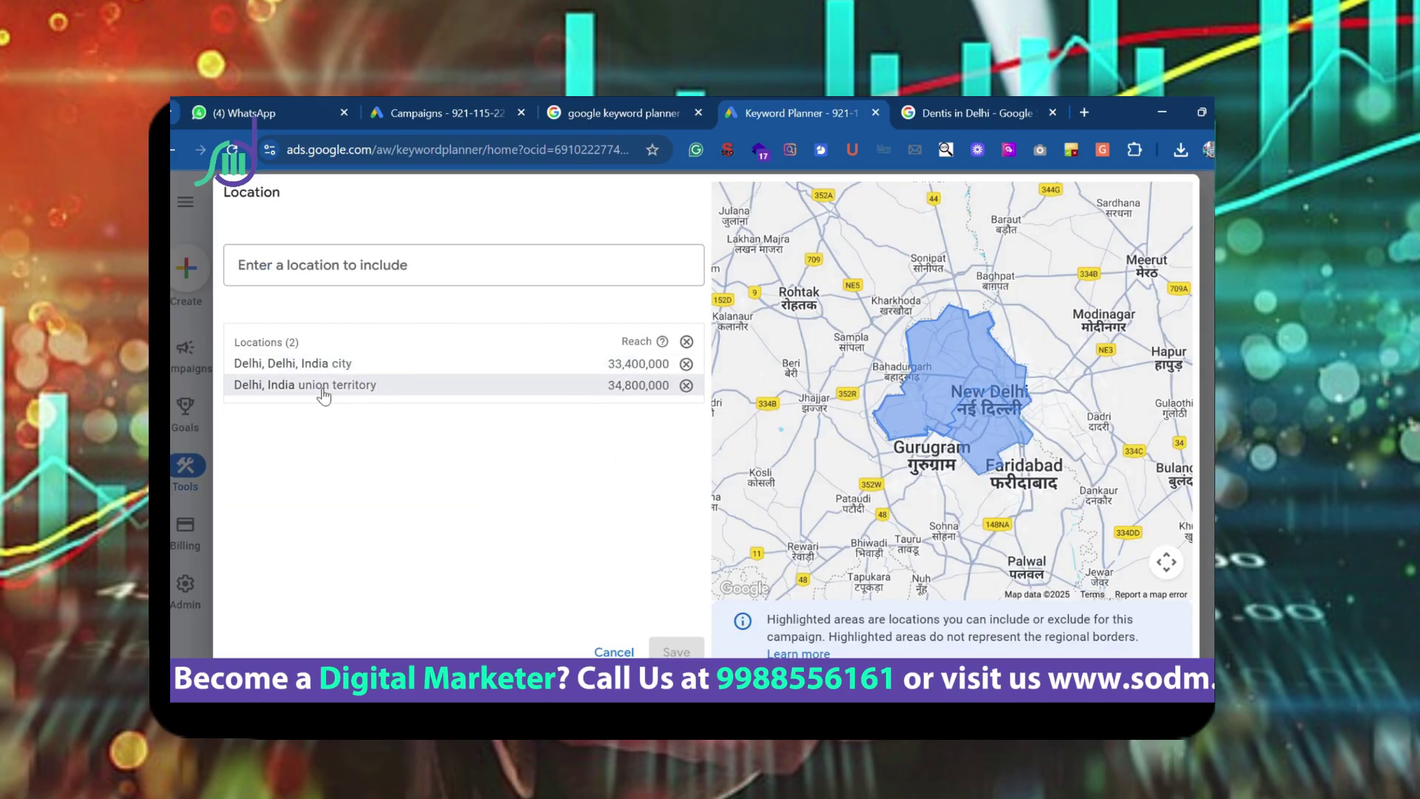
pyautogui.click(618, 651)
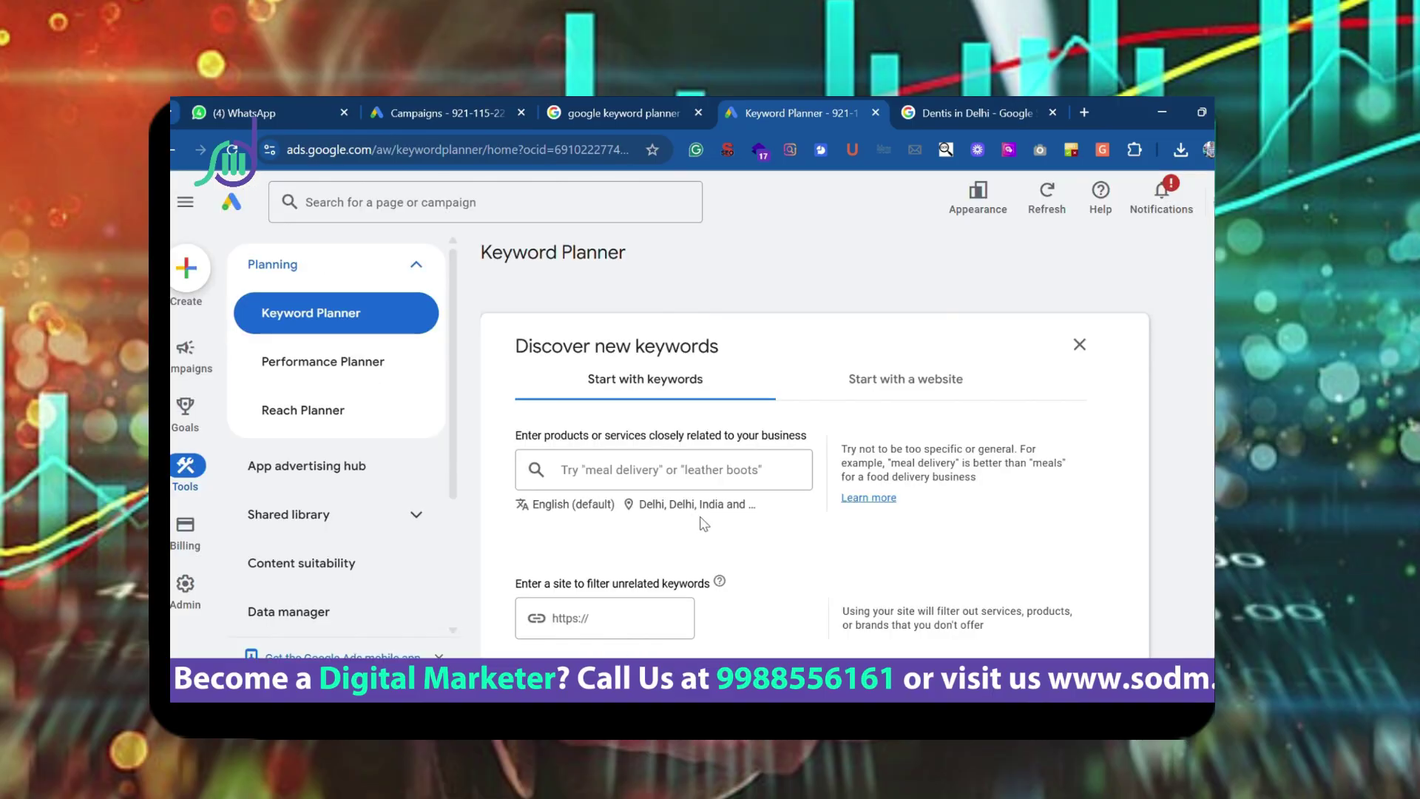
# Step: Enter "Dentist", "Dentist Near me" and "Dentist in Delhi" as seed keywords
pyautogui.write('Dentist,')
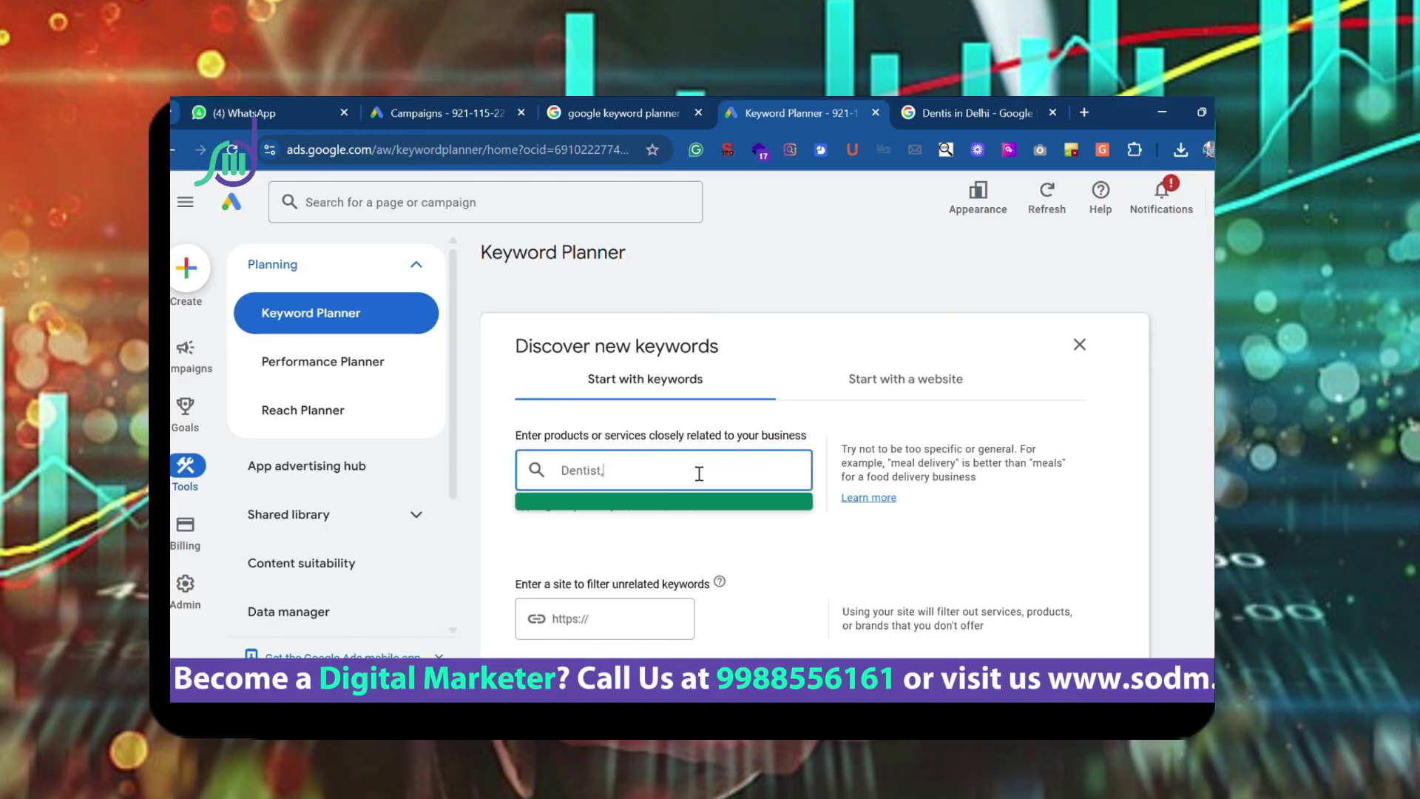
pyautogui.press('Return')
pyautogui.write('Den')
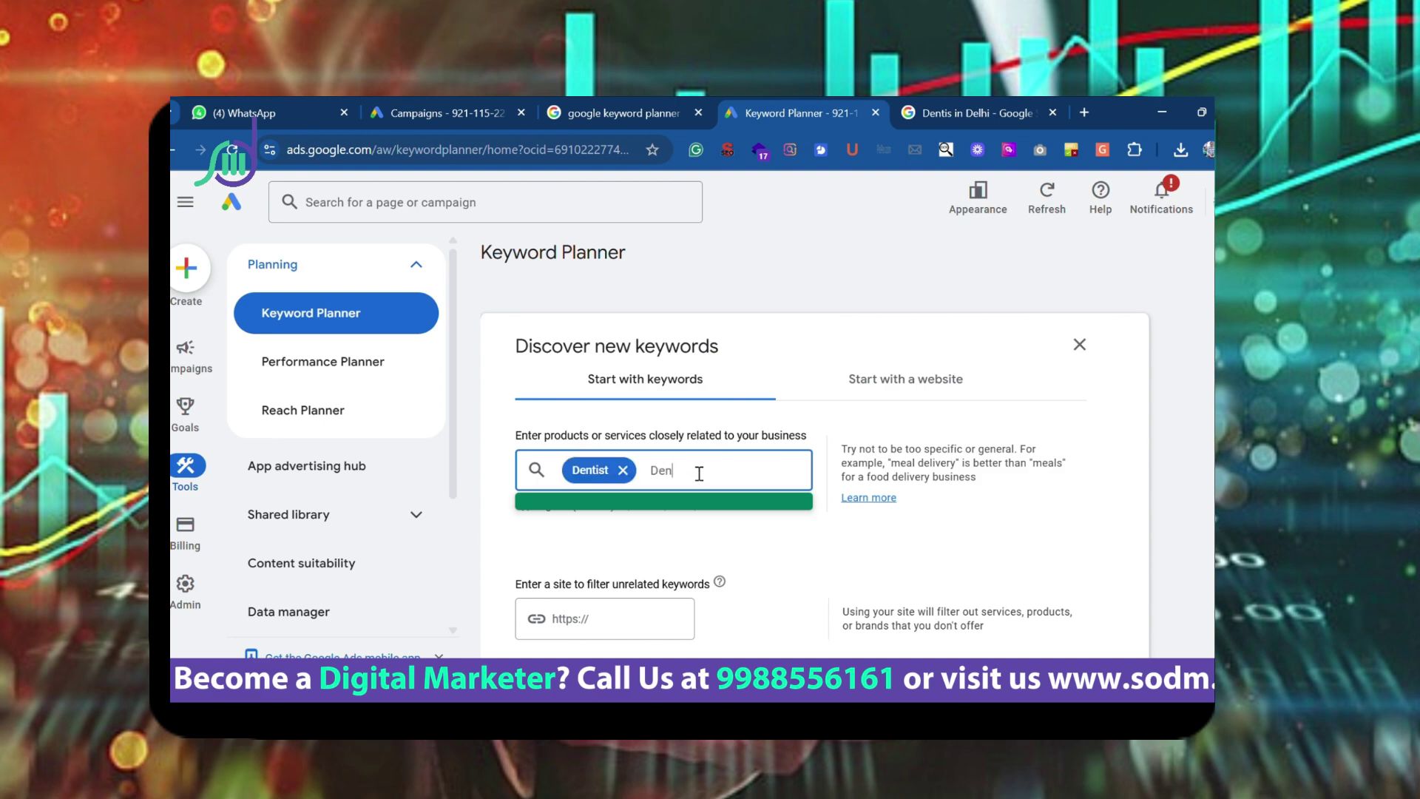
pyautogui.write('tist near me')
pyautogui.press('Return')
pyautogui.write('Delh')
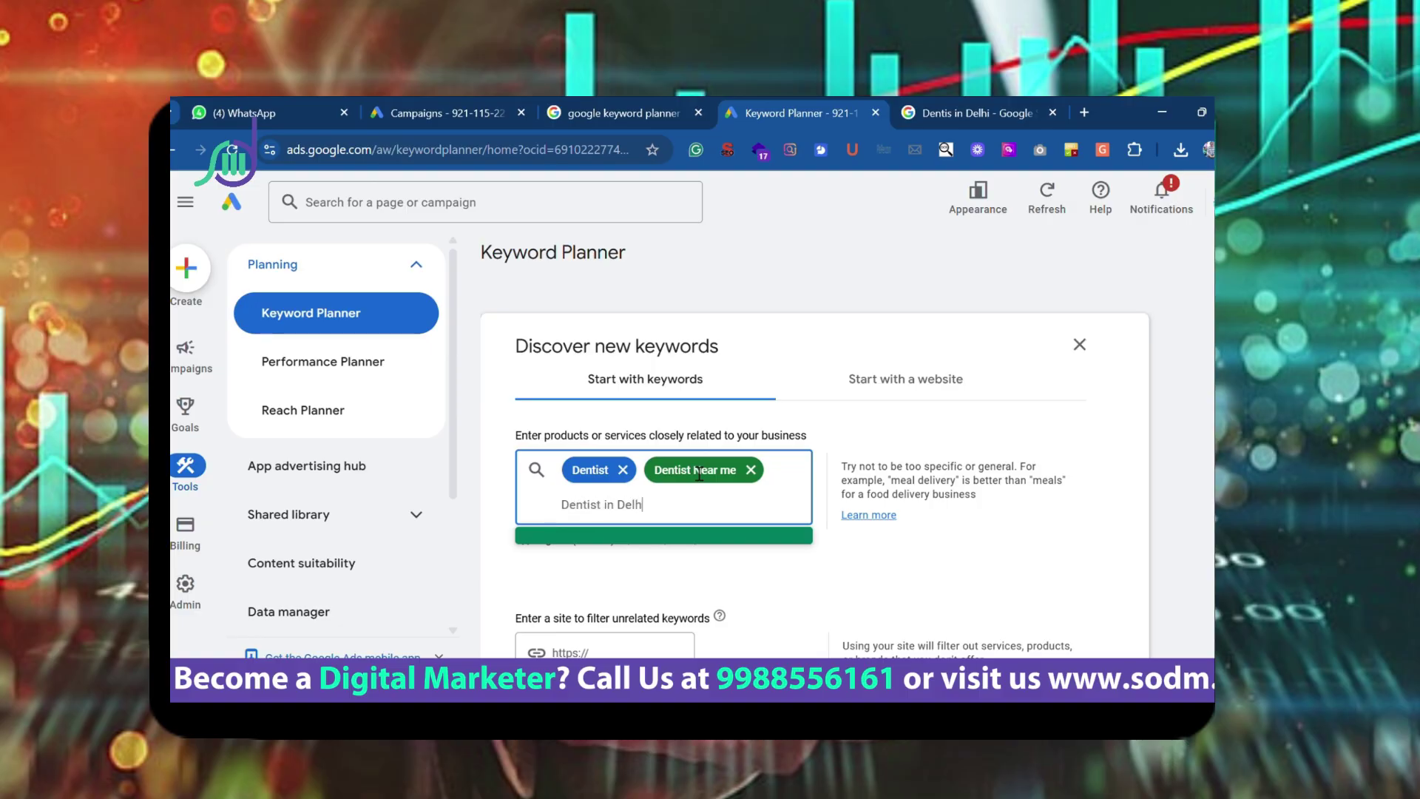
pyautogui.write('ntist in Delhi')
pyautogui.press('Return')
# Step: Add the seed keywords "Dental Clinic" and "Dental Clinic in Delhi" and get the keyword ideas
pyautogui.write('Dental')
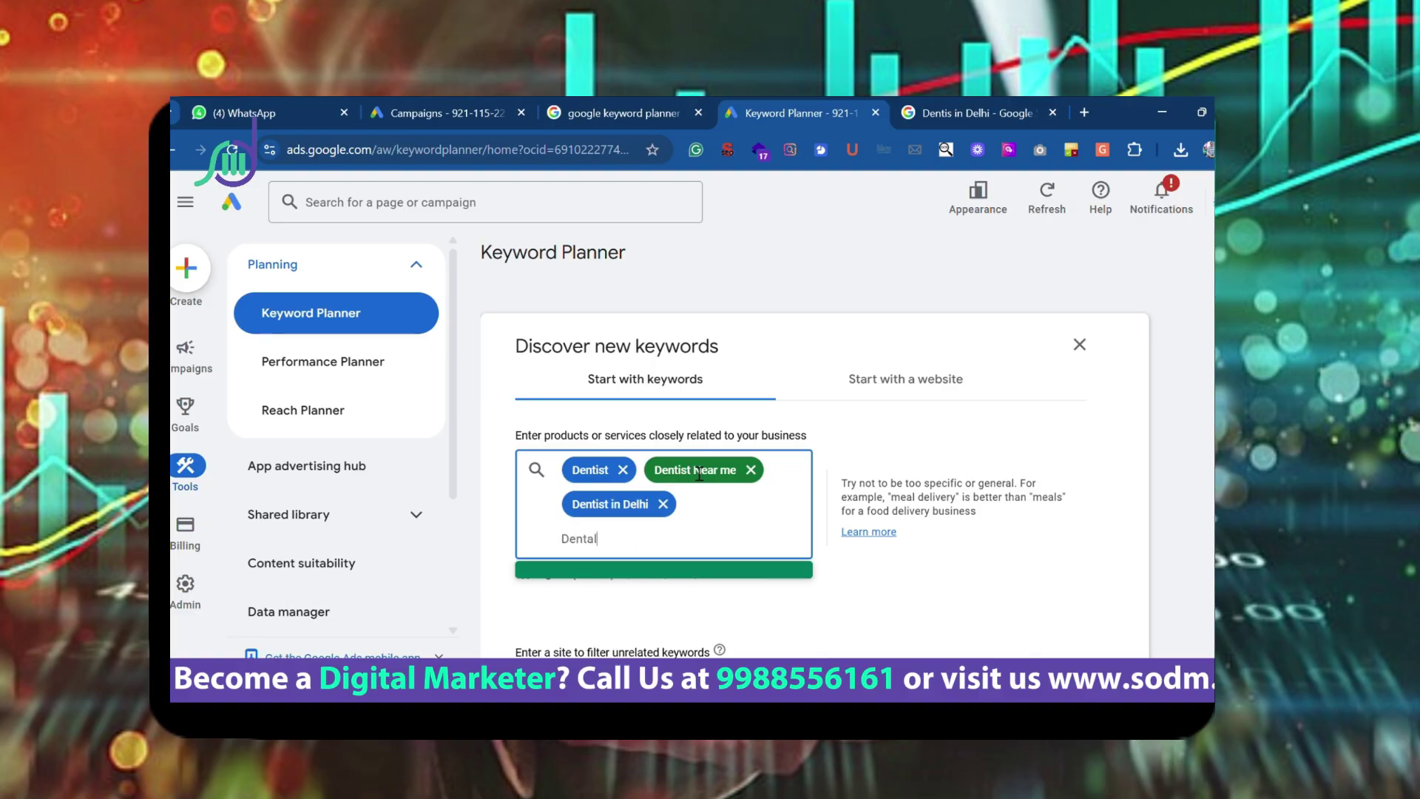
pyautogui.write(' Clinic')
pyautogui.press('Return')
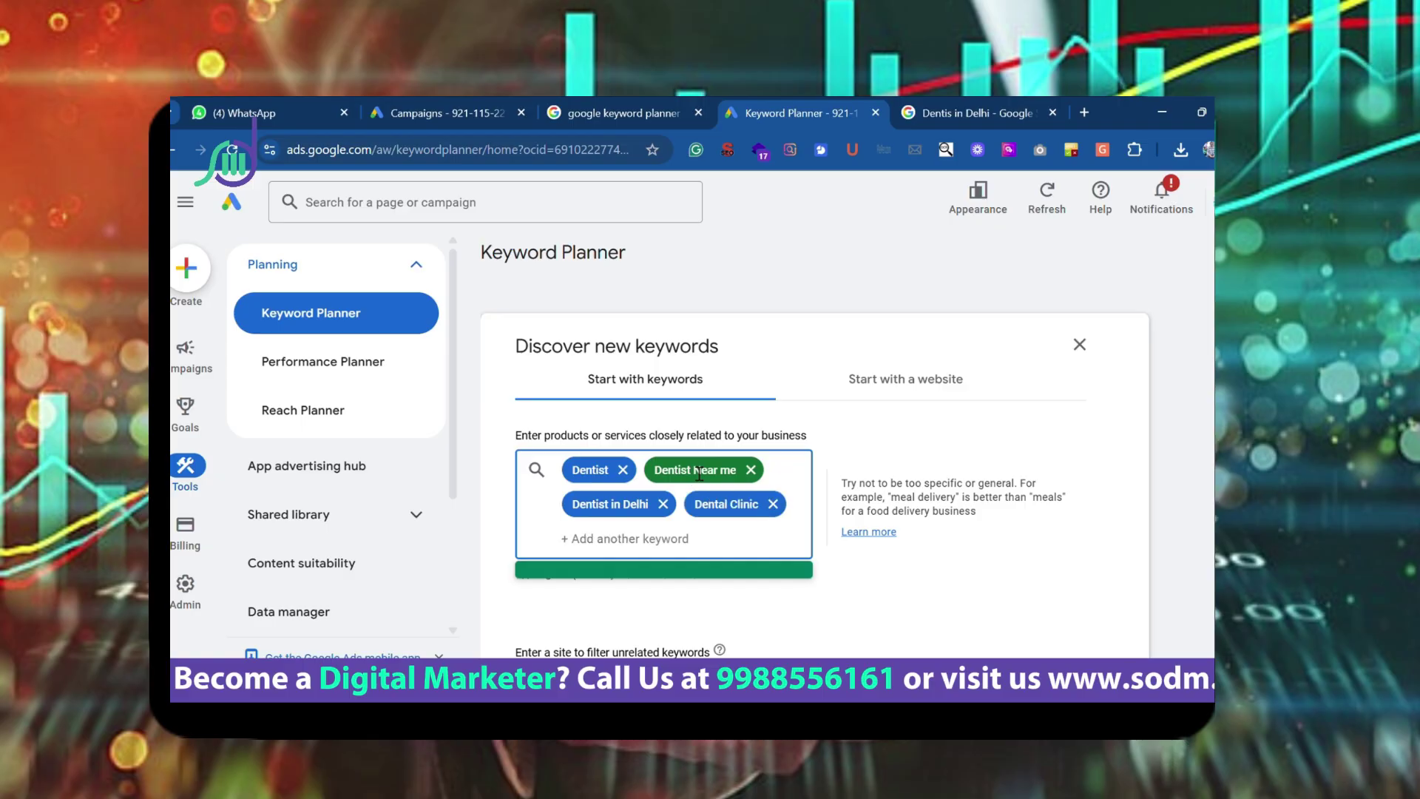
pyautogui.write('Delh')
pyautogui.write('i')
pyautogui.press('Return')
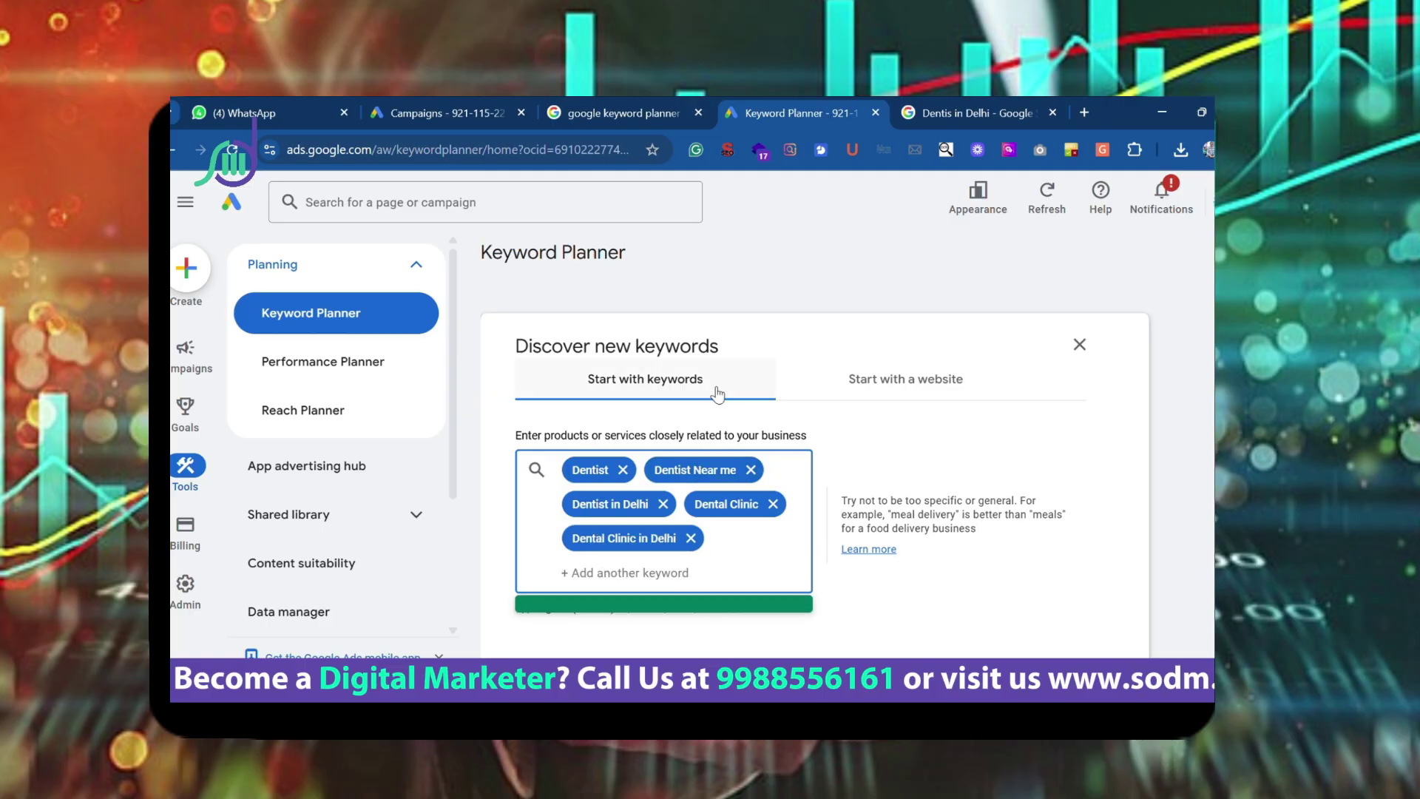
pyautogui.scroll(-3, 714, 392)
pyautogui.click(553, 554)
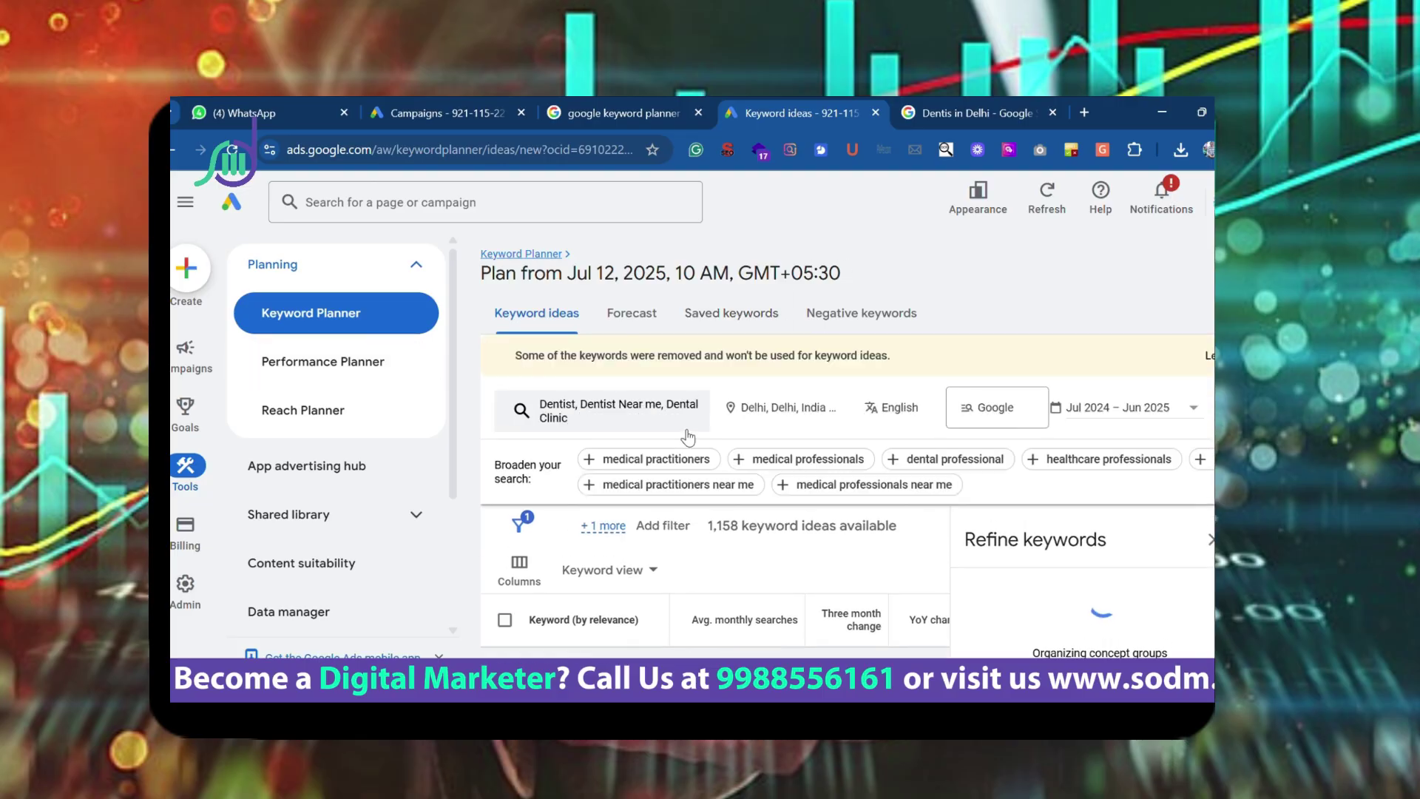
# Step: Review the dentist keyword ideas for Delhi, comparing their average monthly searches, competition and bids
pyautogui.scroll(-5, 674, 436)
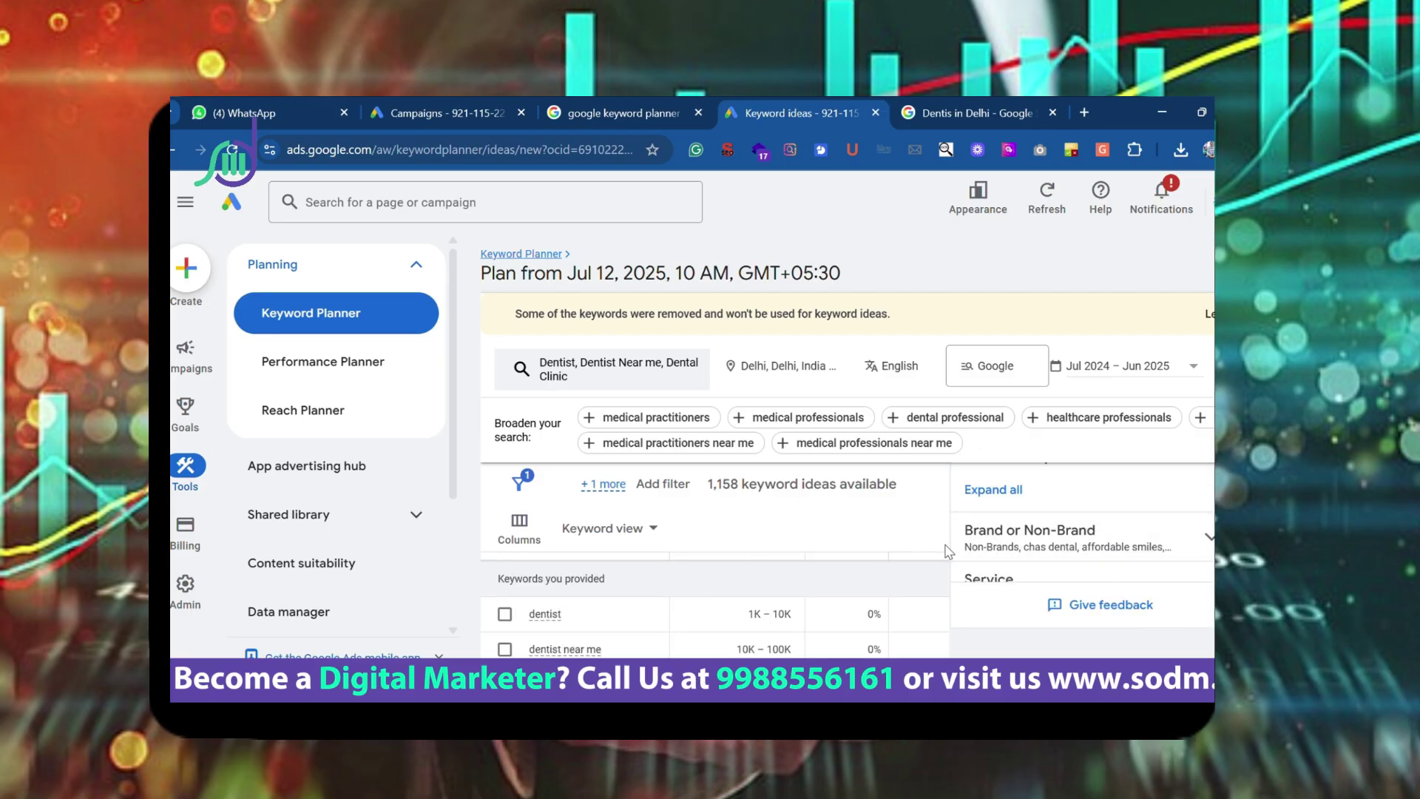
pyautogui.scroll(-2, 1120, 531)
pyautogui.scroll(3, 1109, 527)
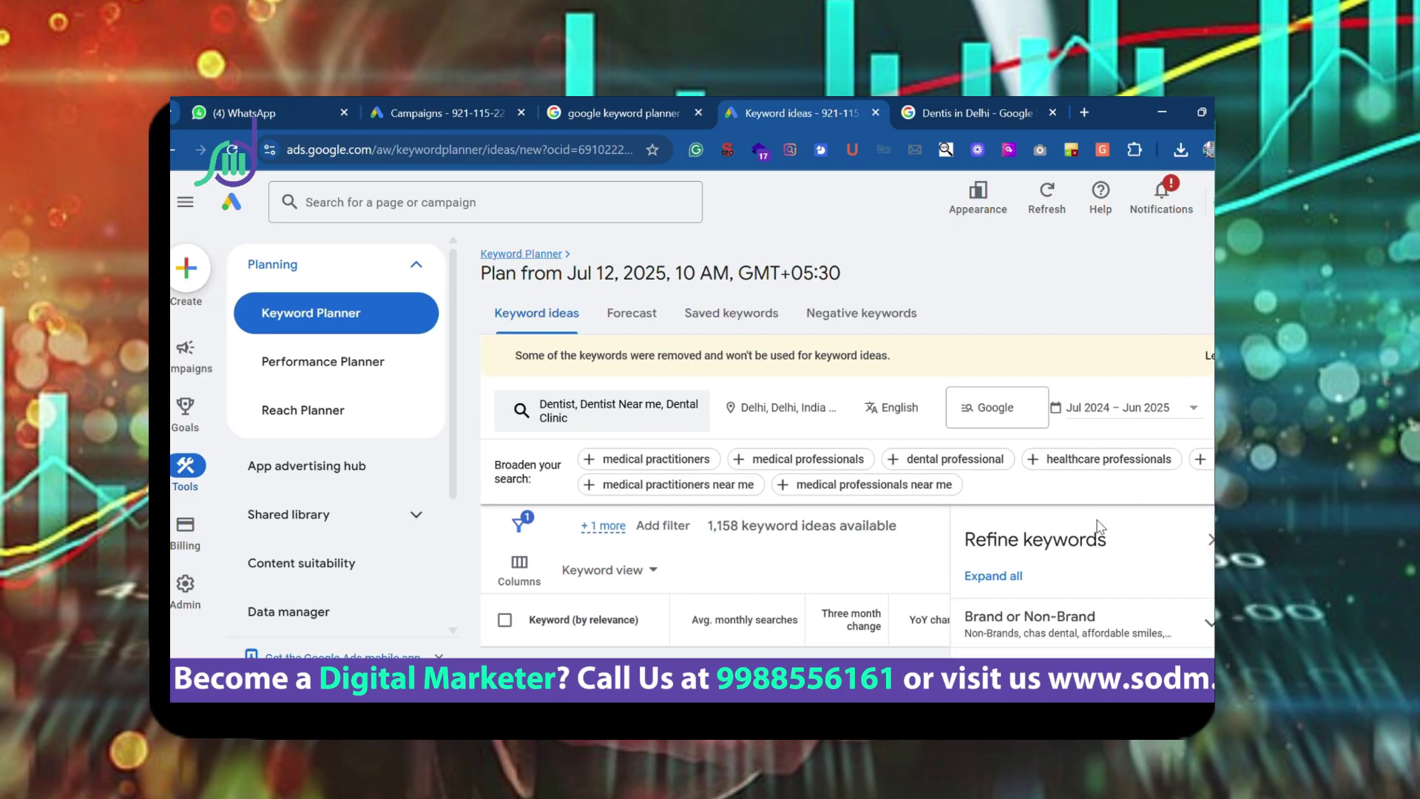
pyautogui.scroll(-4, 707, 470)
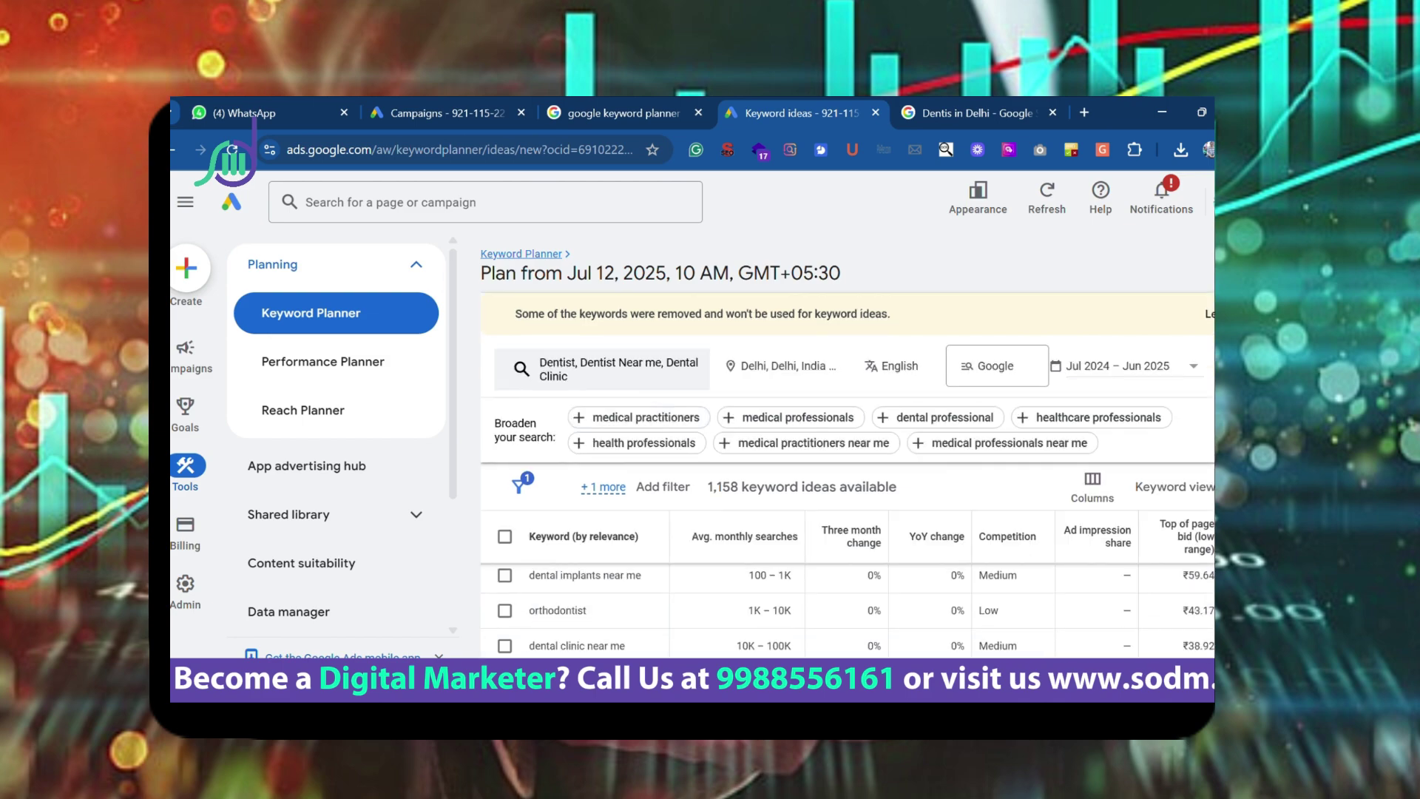
pyautogui.scroll(4, 1021, 523)
pyautogui.scroll(-1, 545, 562)
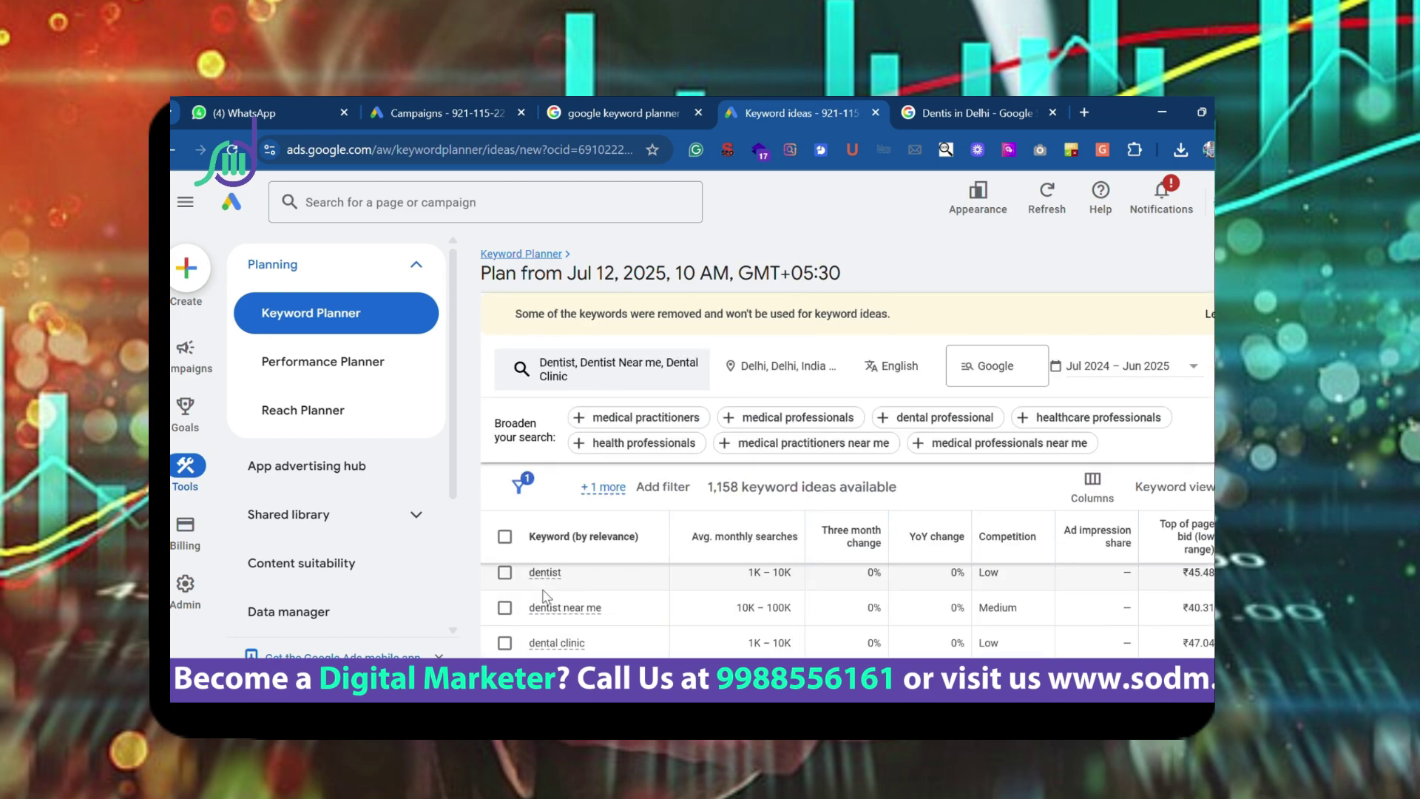
pyautogui.scroll(-3, 545, 595)
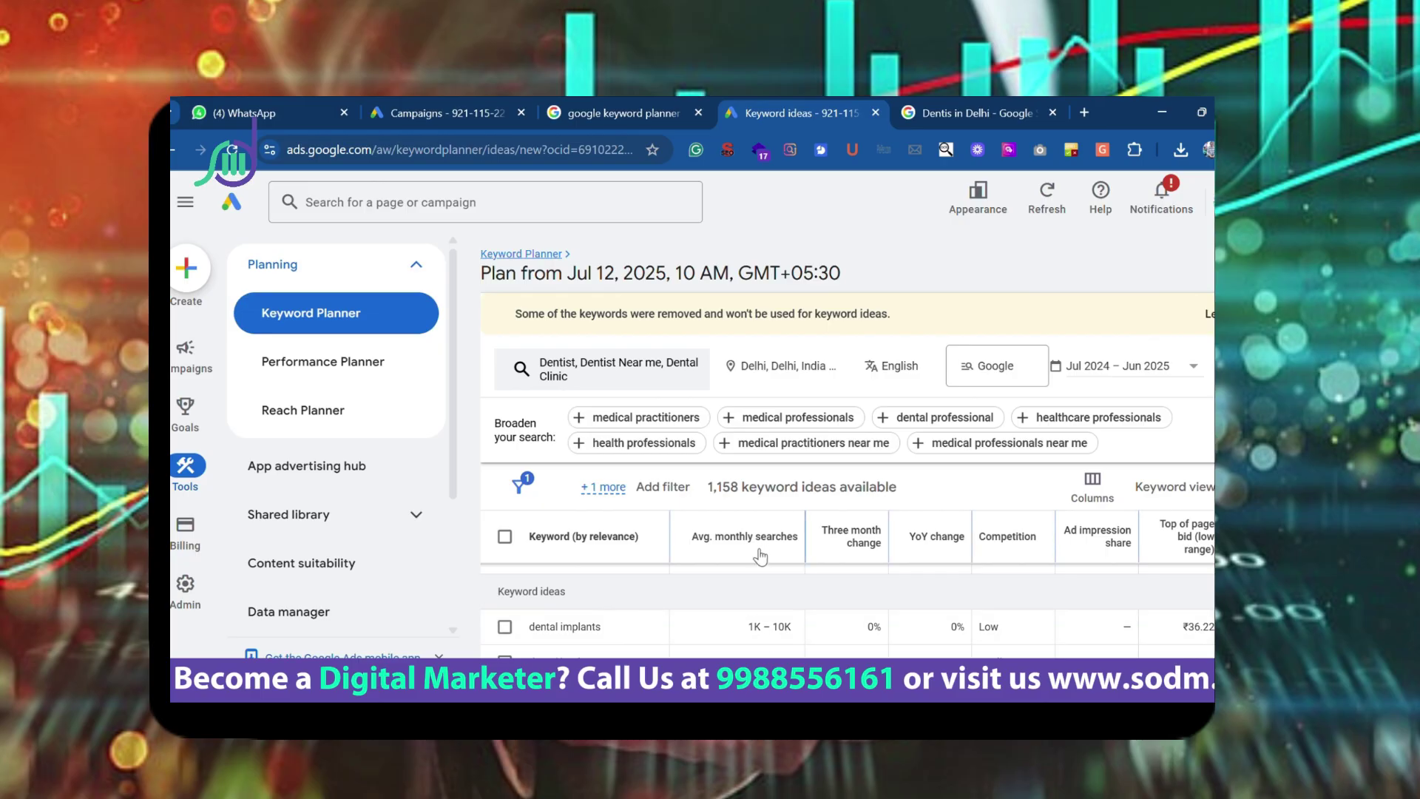
pyautogui.scroll(-2, 910, 564)
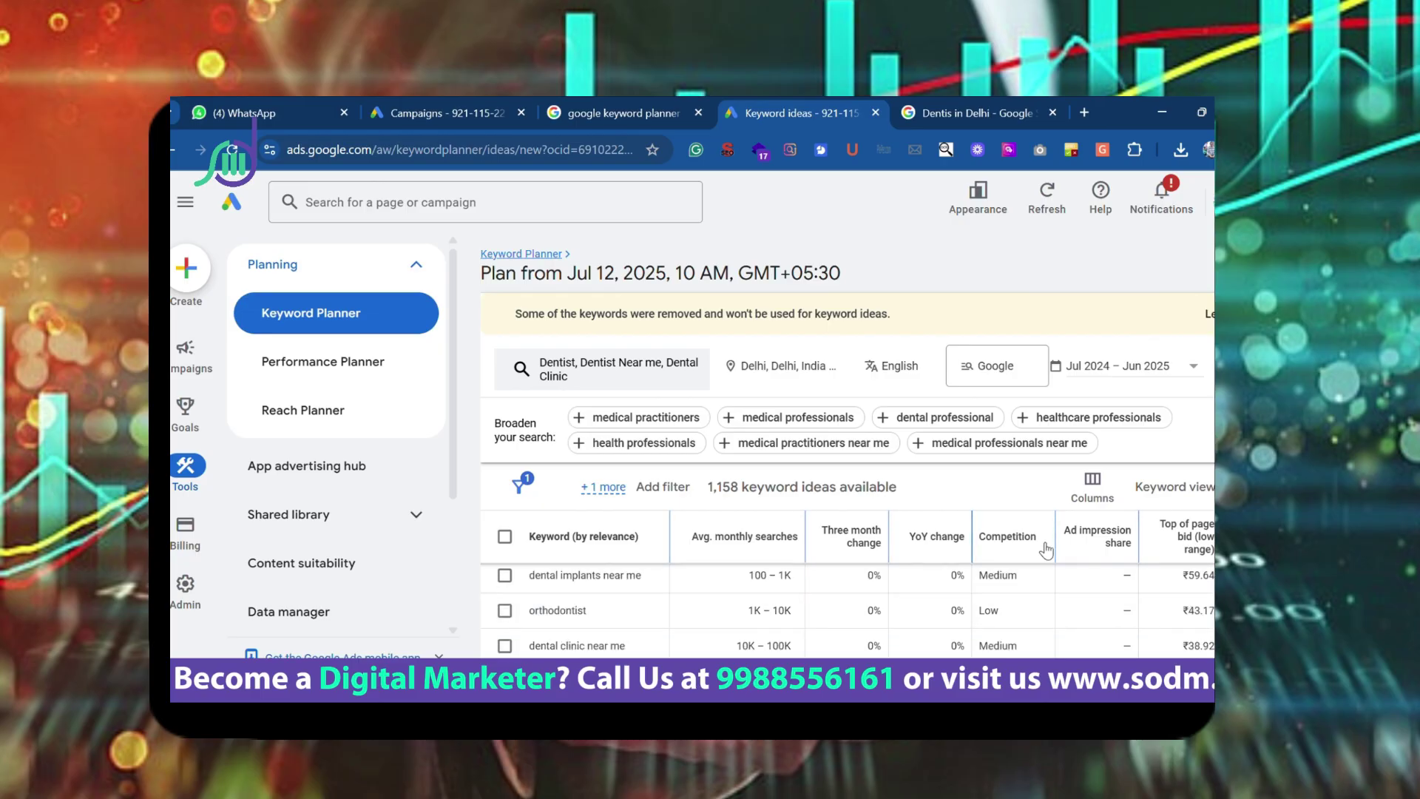
pyautogui.scroll(4, 544, 605)
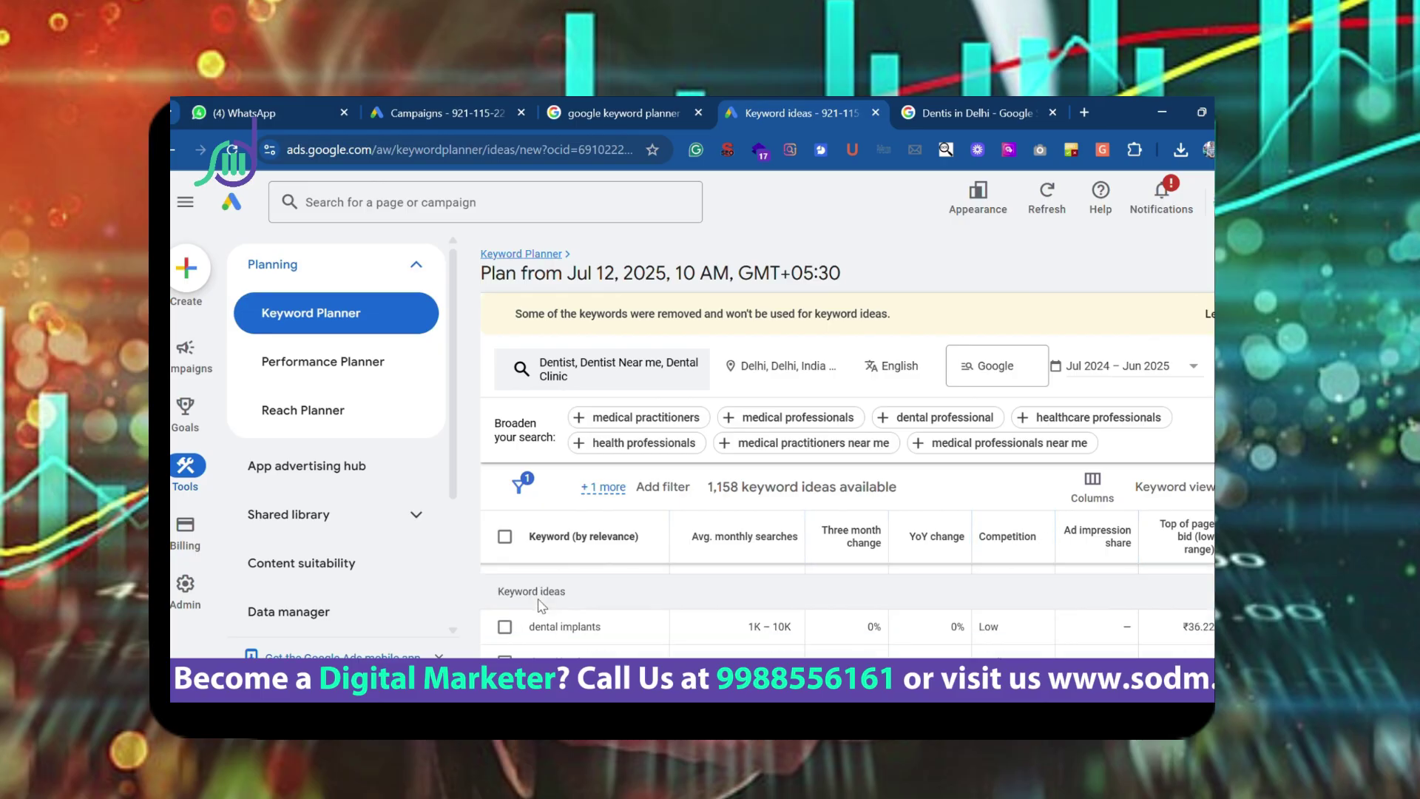
pyautogui.scroll(1, 546, 605)
pyautogui.scroll(-5, 592, 606)
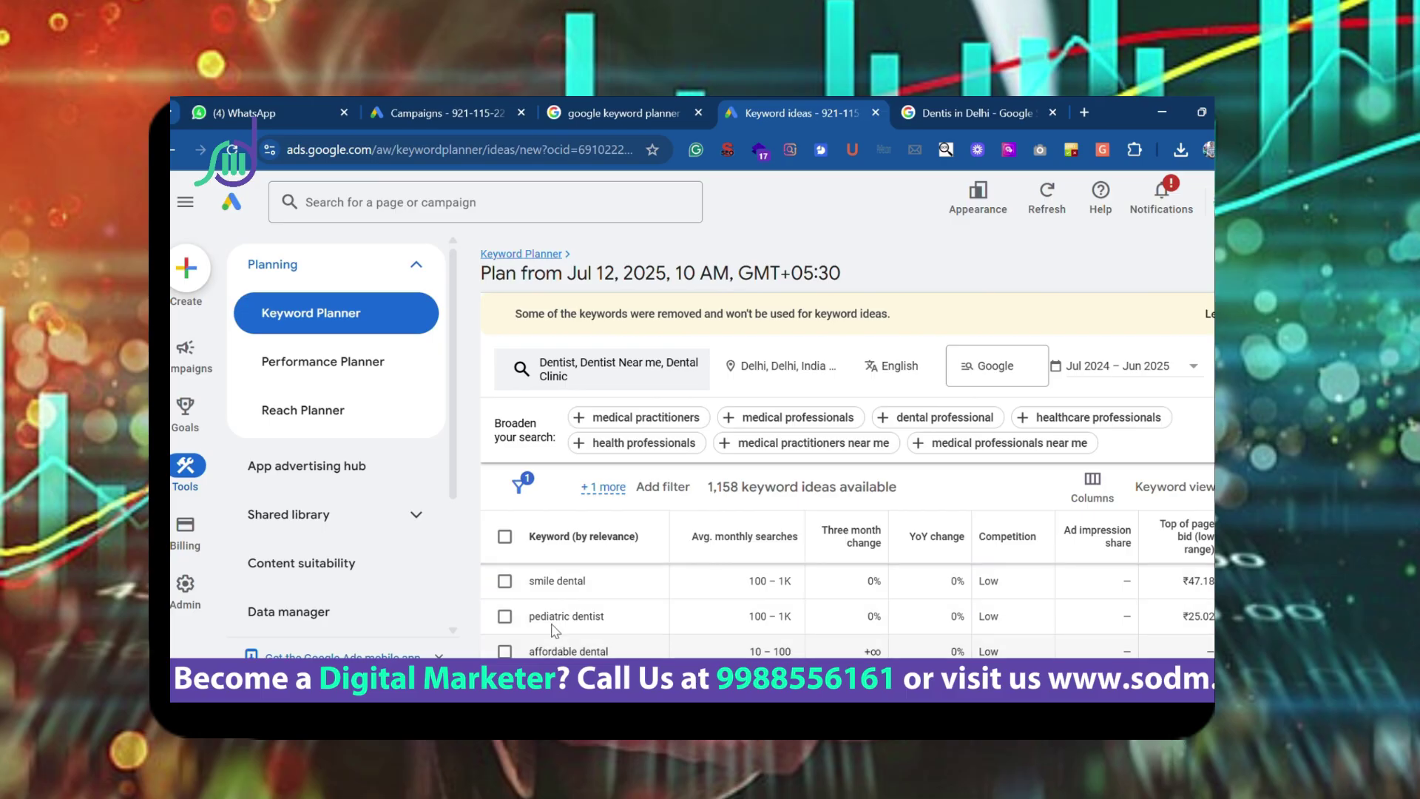
pyautogui.scroll(3, 554, 623)
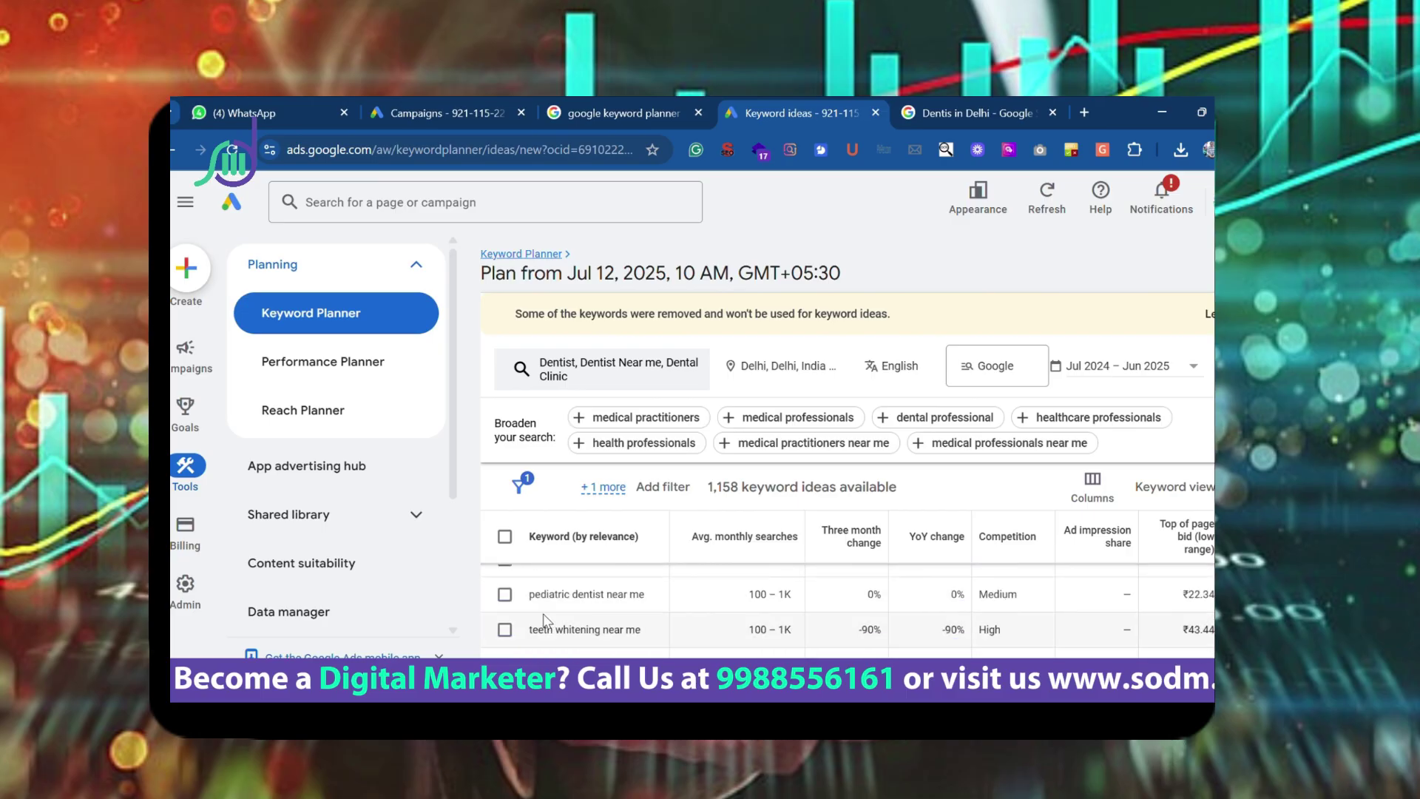
pyautogui.scroll(3, 545, 632)
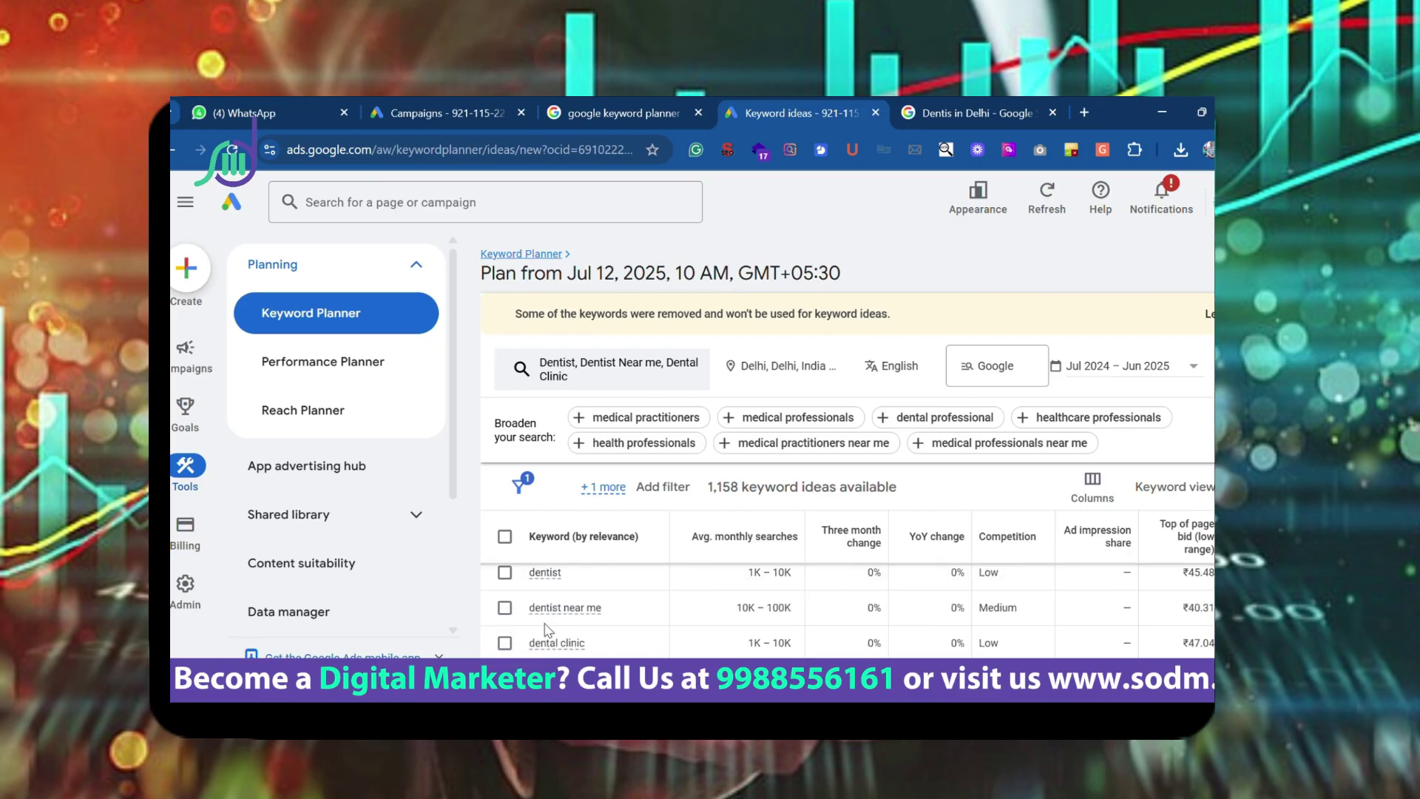
# Step: Select the provided keywords "dentist", "dentist near me" and "dental clinic"
pyautogui.click(506, 656)
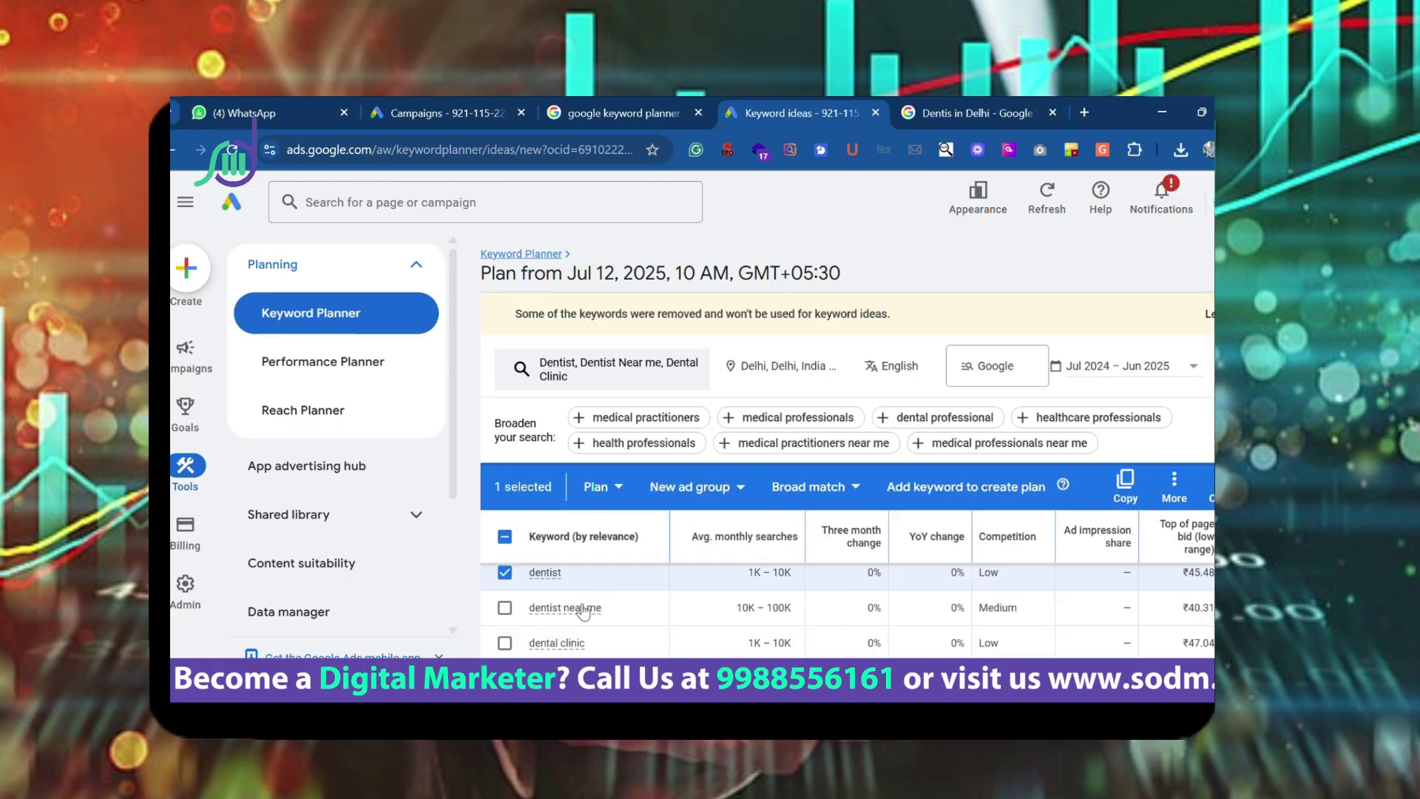
pyautogui.click(505, 602)
pyautogui.scroll(-2, 516, 608)
pyautogui.scroll(2, 516, 608)
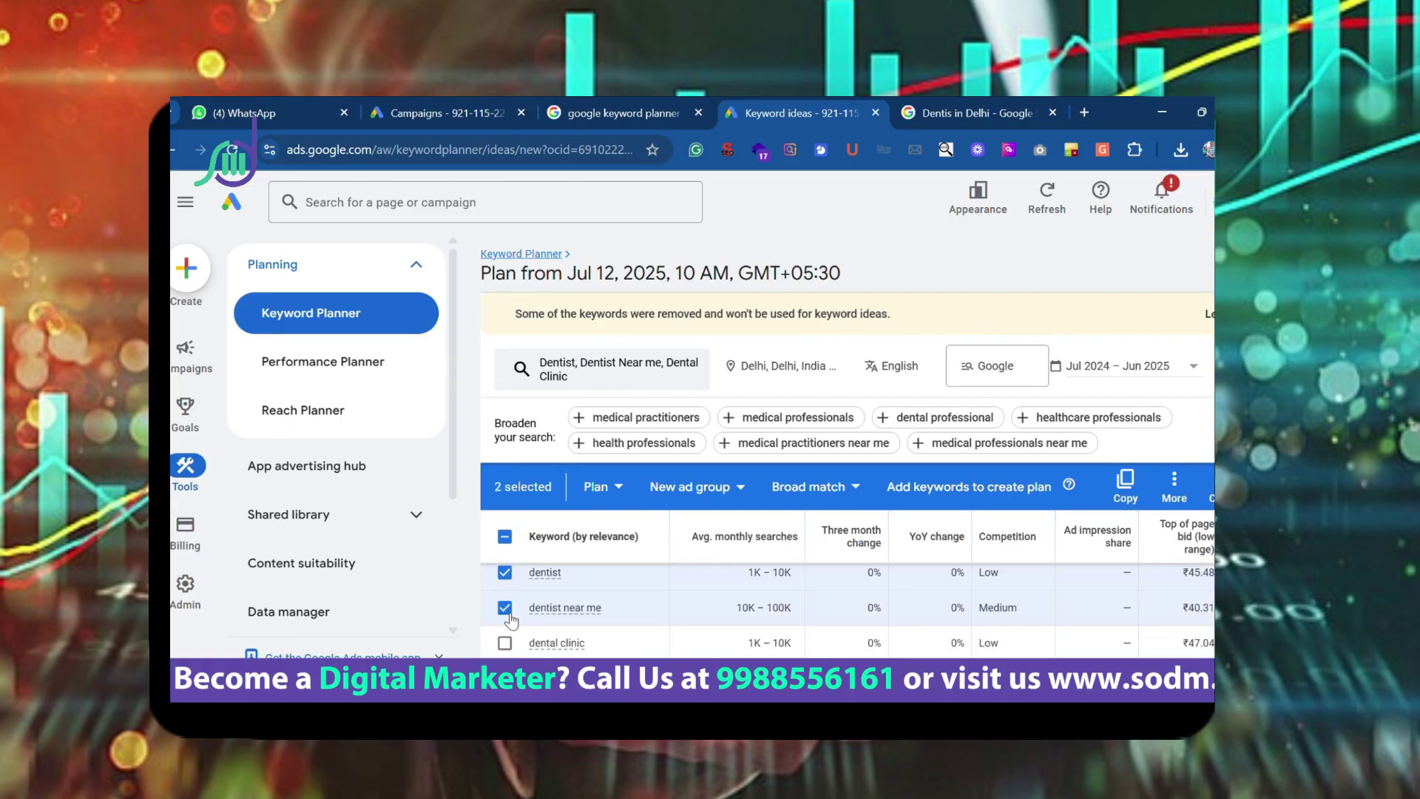
pyautogui.click(509, 650)
# Step: Add the keyword ideas "dental implants", "dental implants near me", "orthodontist" and "dental clinic near me" to the selection
pyautogui.scroll(-1, 545, 615)
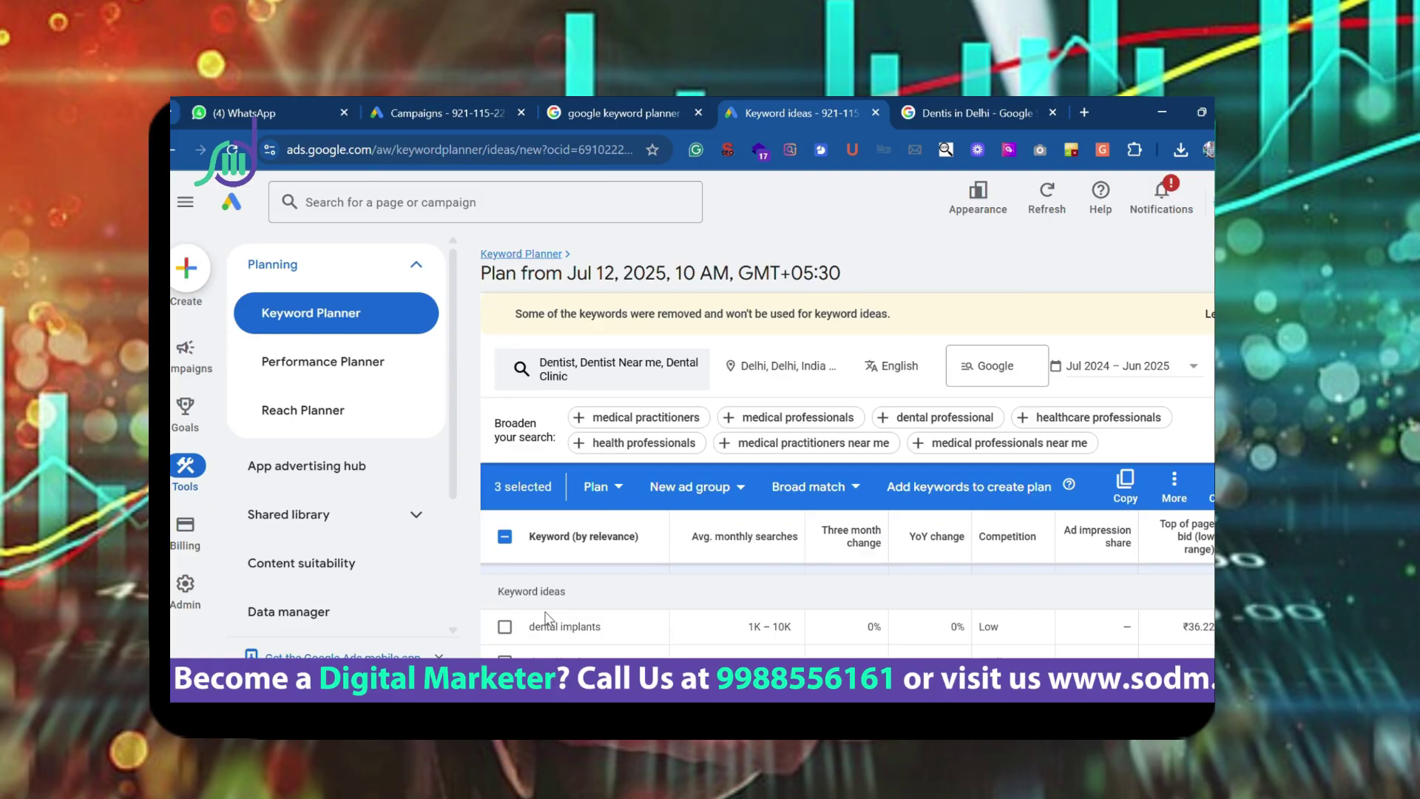
pyautogui.click(505, 632)
pyautogui.scroll(-2, 528, 614)
pyautogui.scroll(3, 528, 614)
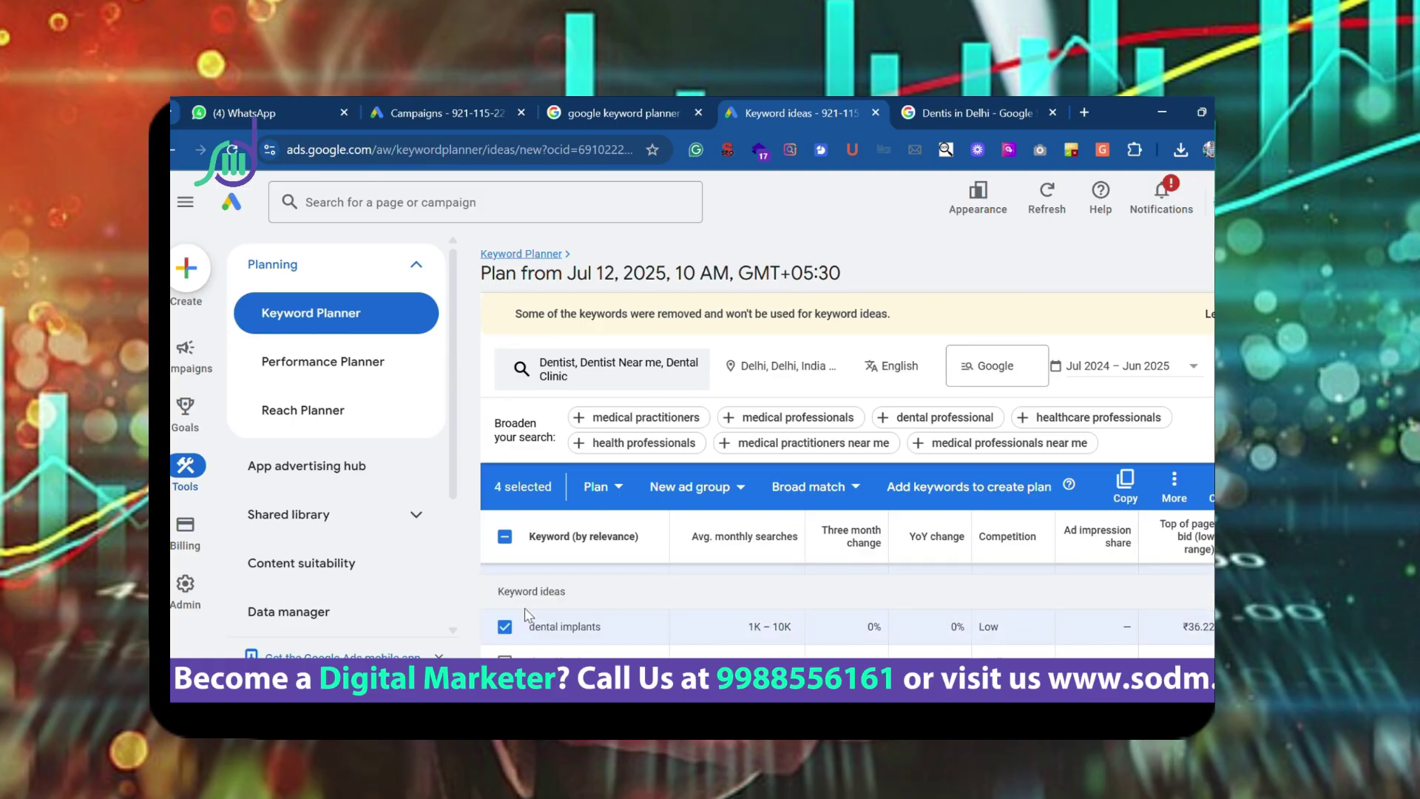
pyautogui.scroll(-1, 523, 610)
pyautogui.click(504, 575)
pyautogui.click(504, 610)
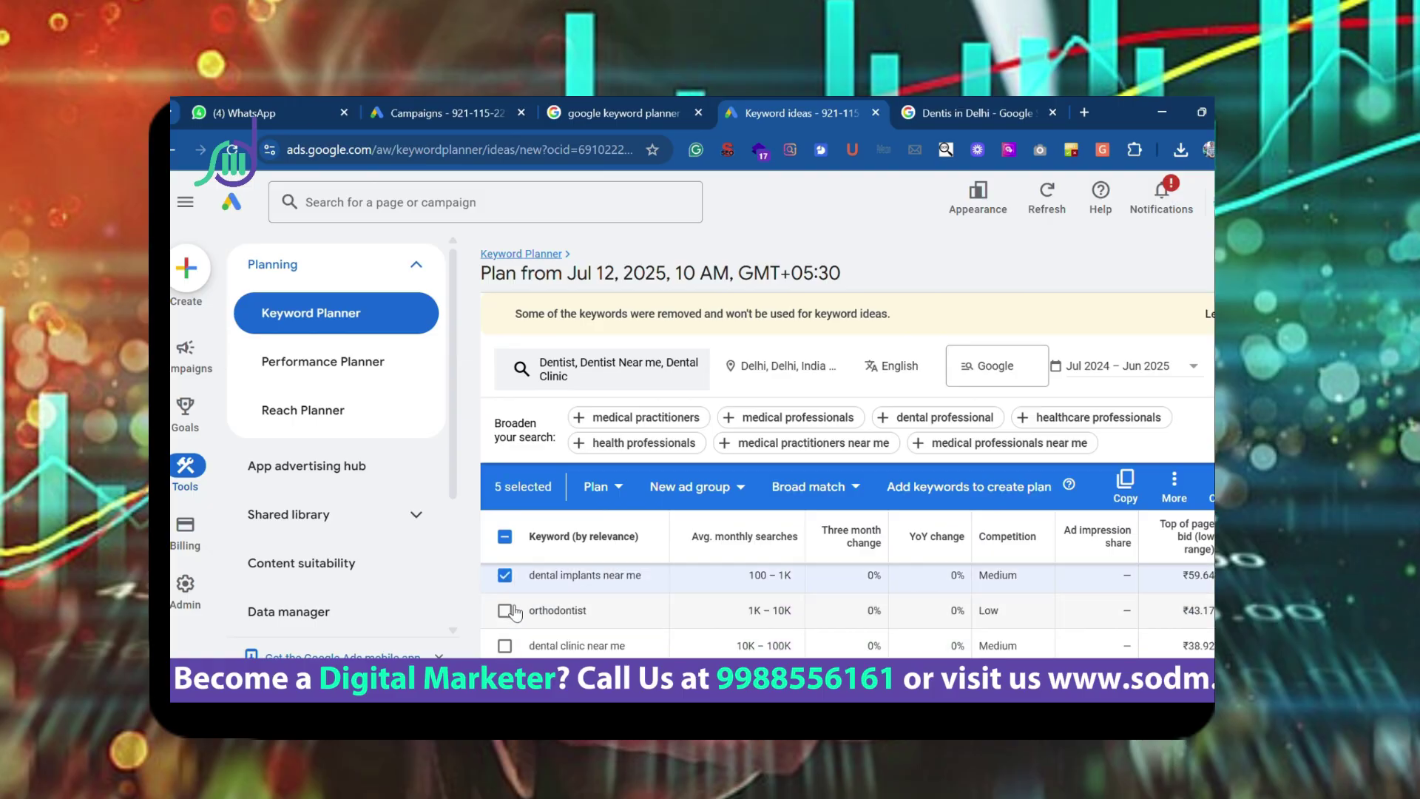
pyautogui.click(505, 646)
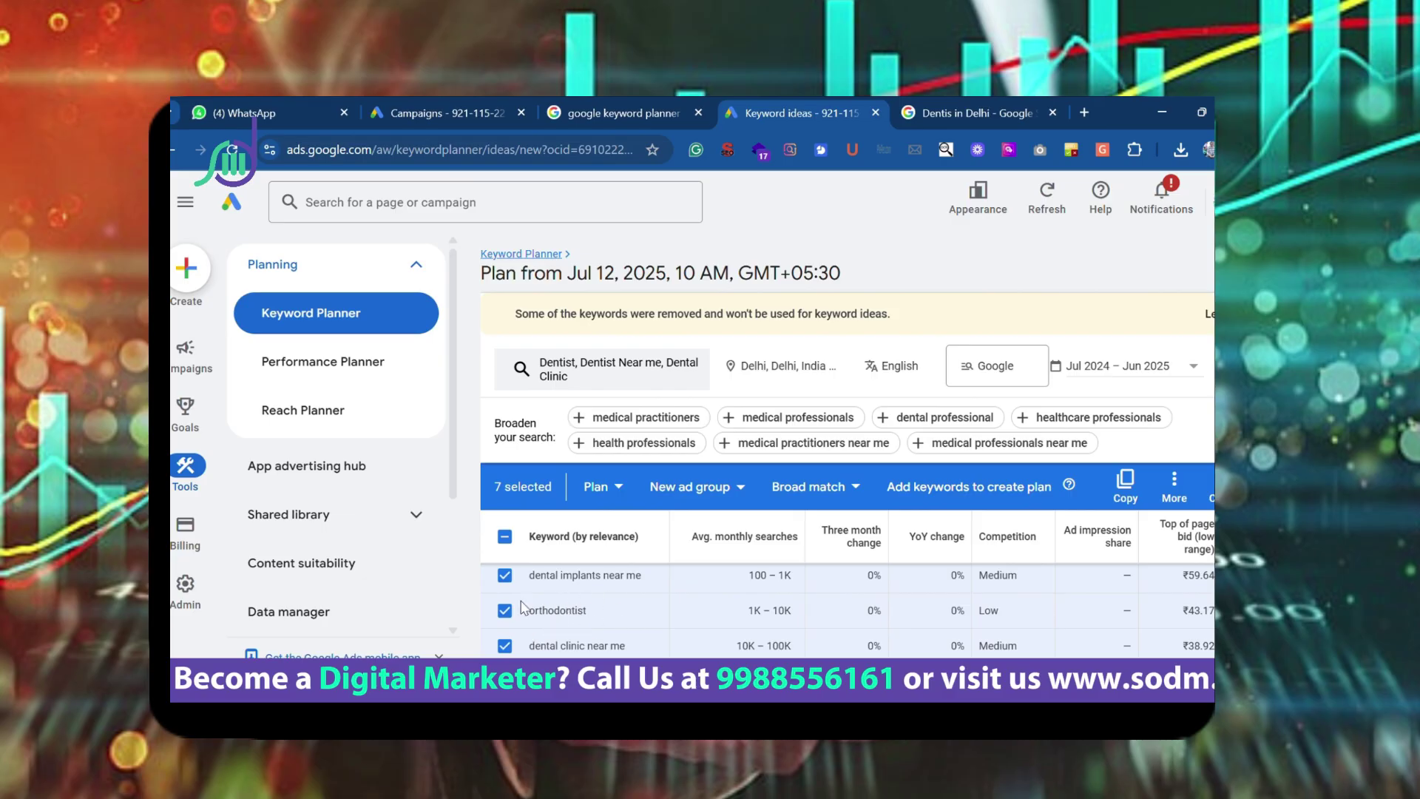
# Step: Look through the further keyword ideas and copy the selected keywords to the clipboard
pyautogui.scroll(-3, 547, 643)
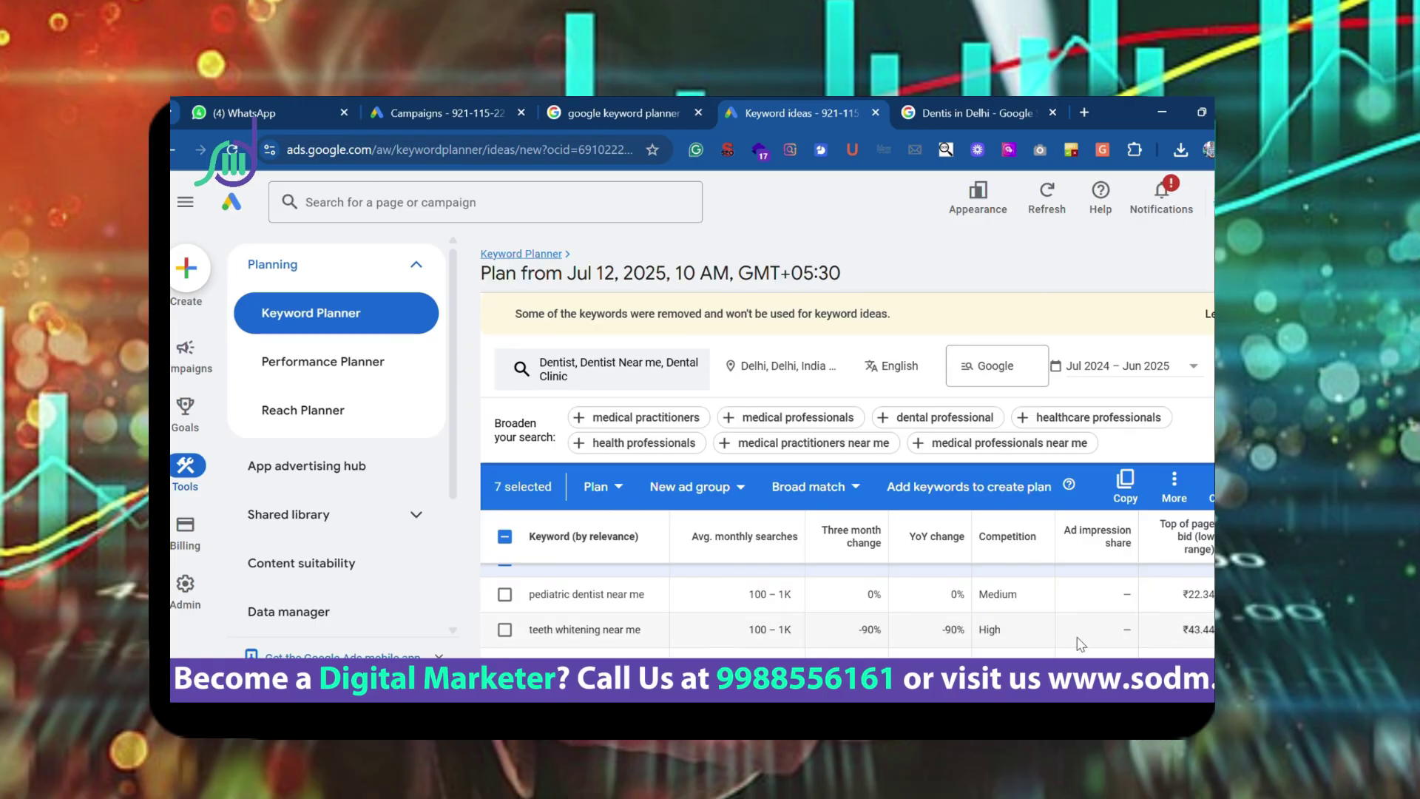
pyautogui.scroll(3, 523, 594)
pyautogui.scroll(-3, 529, 599)
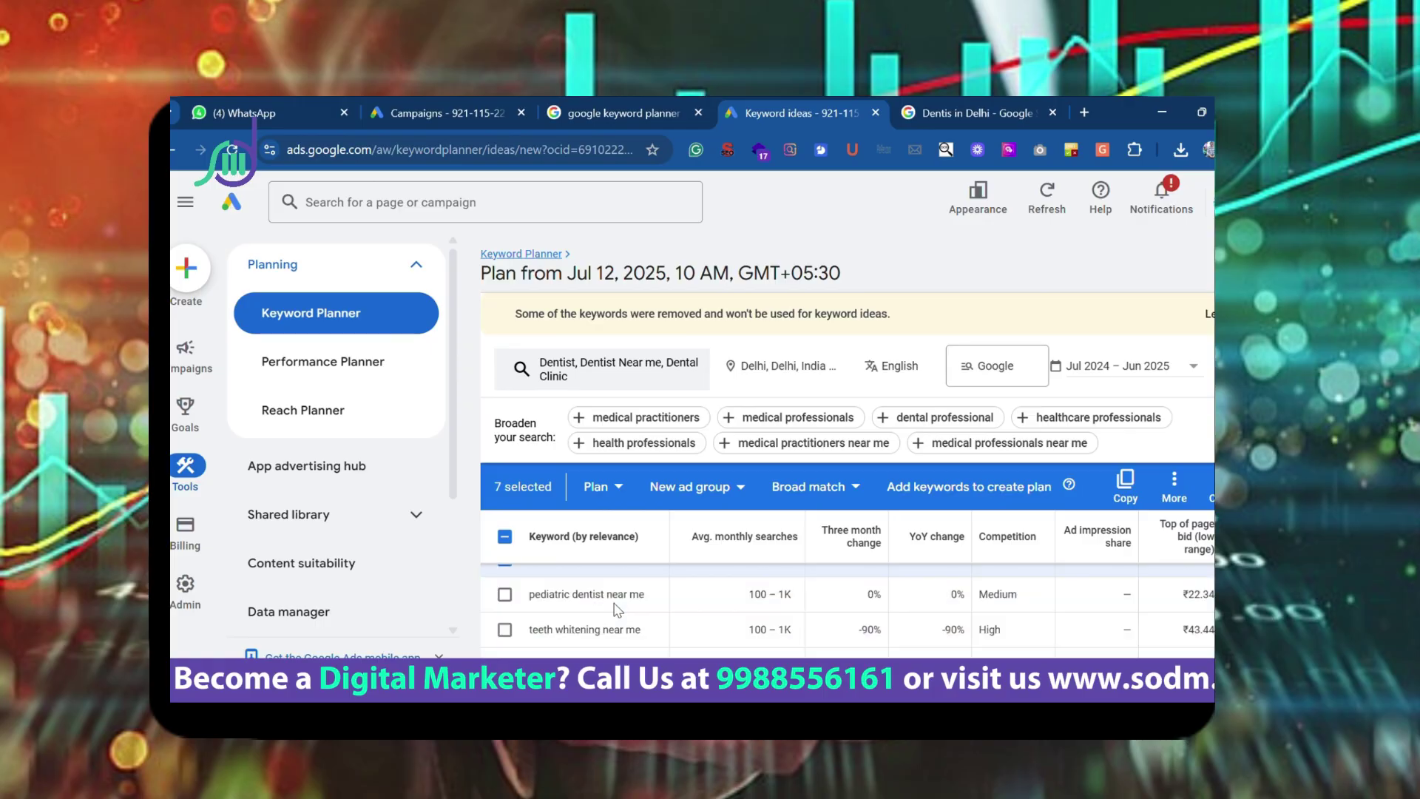
pyautogui.click(1125, 485)
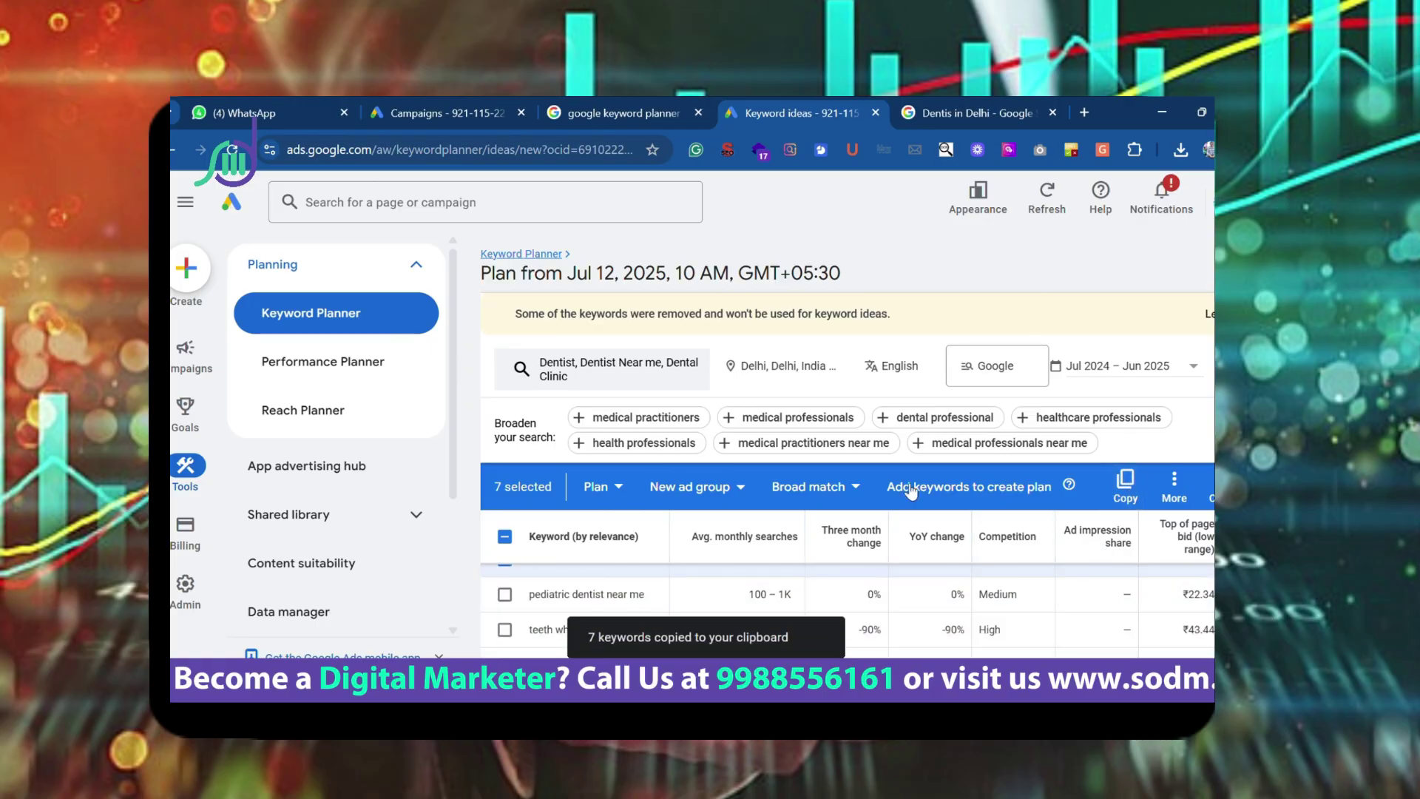
# Step: Return to the Keyword Planner start page and get search volume and forecasts for the copied dental keywords
pyautogui.scroll(3, 666, 484)
pyautogui.click(345, 318)
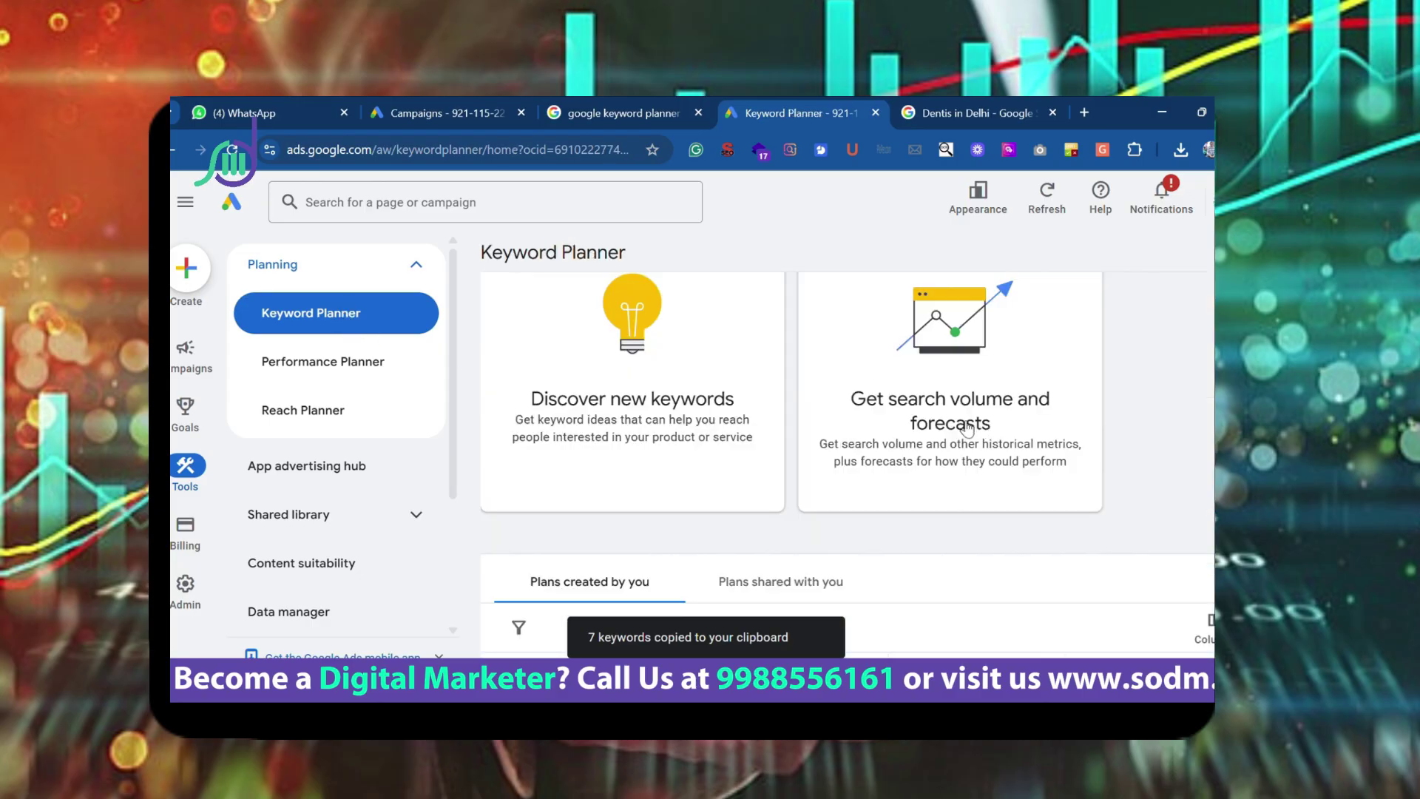
pyautogui.click(746, 383)
pyautogui.hotkey('ctrl', 'v')
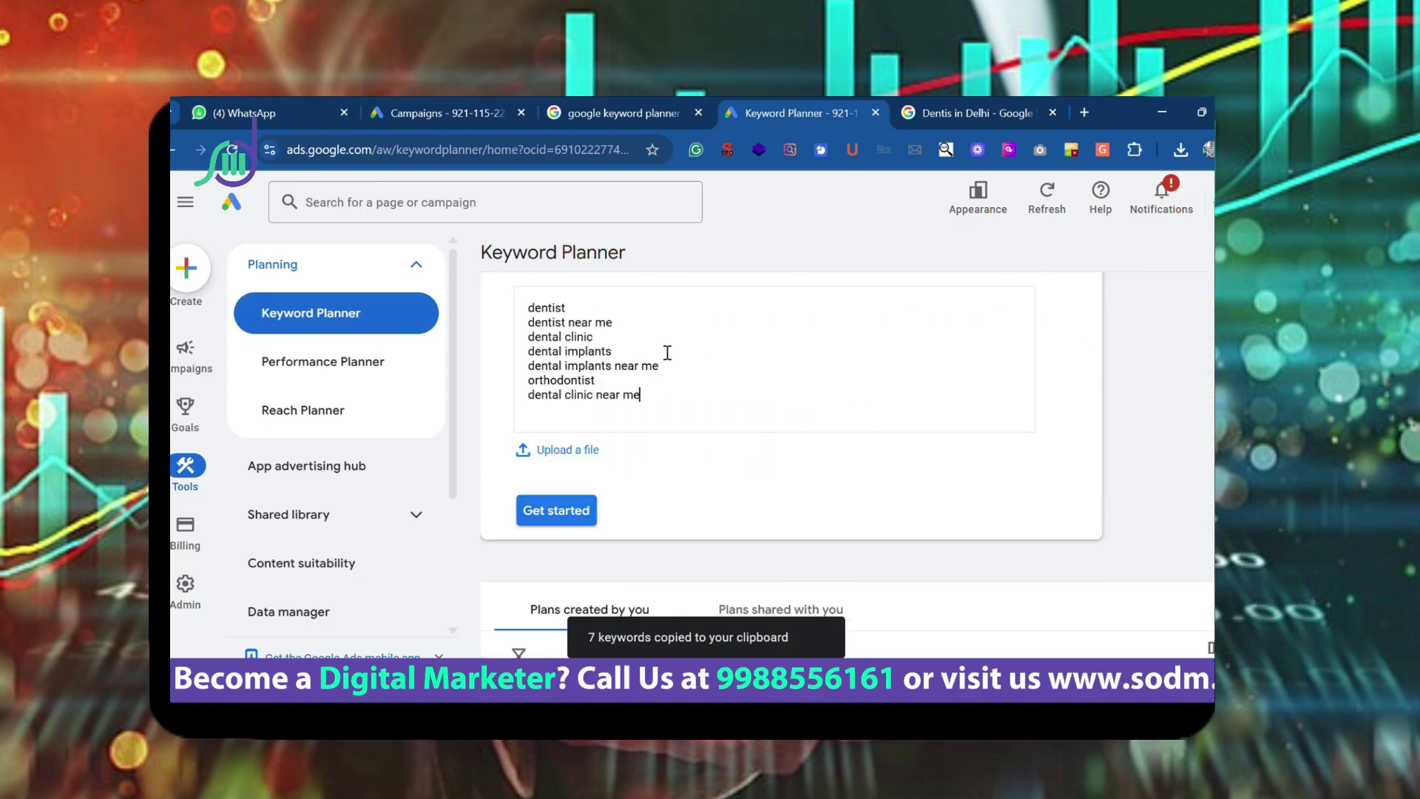
pyautogui.click(545, 510)
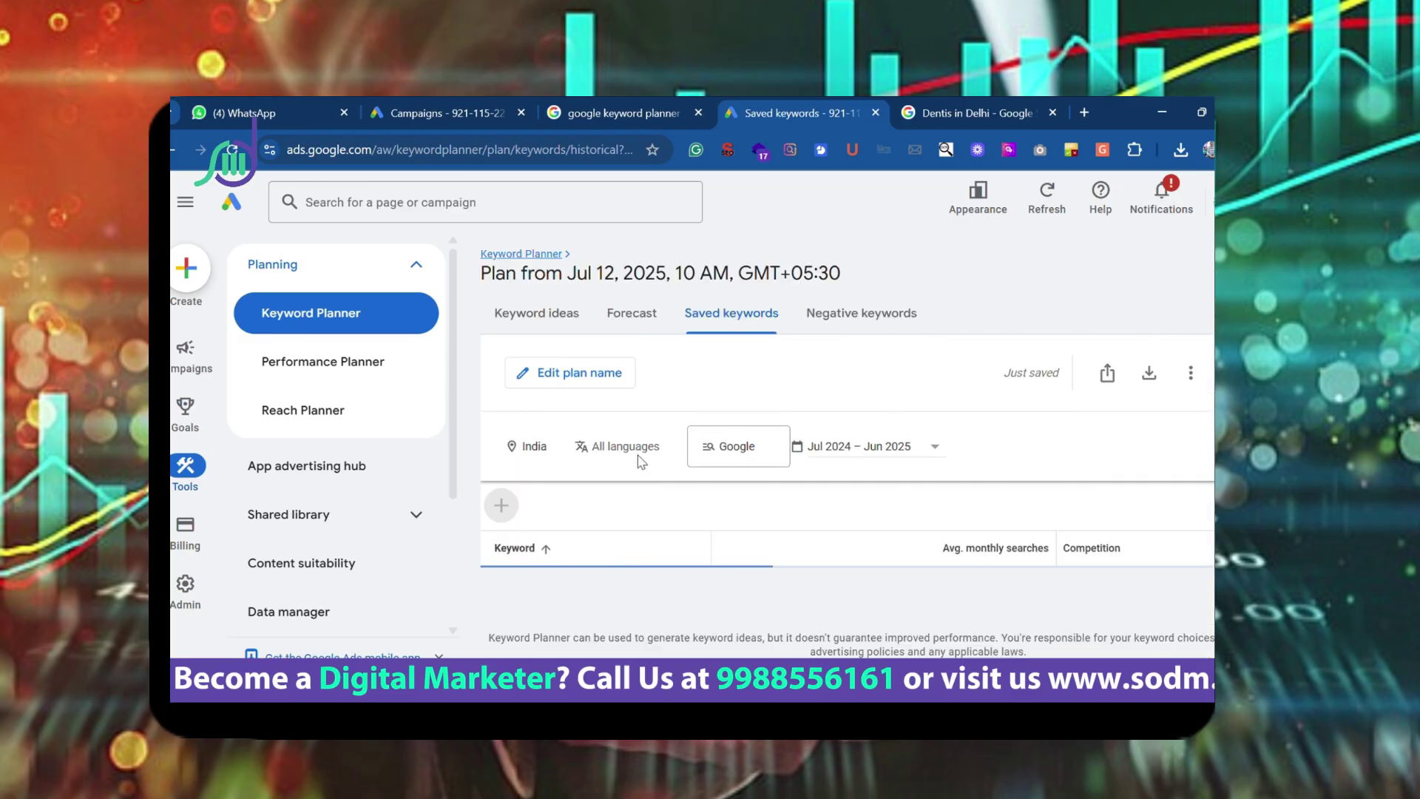
# Step: Replace the plan's India location with Delhi union territory and Delhi city in India, and save the locations
pyautogui.click(528, 449)
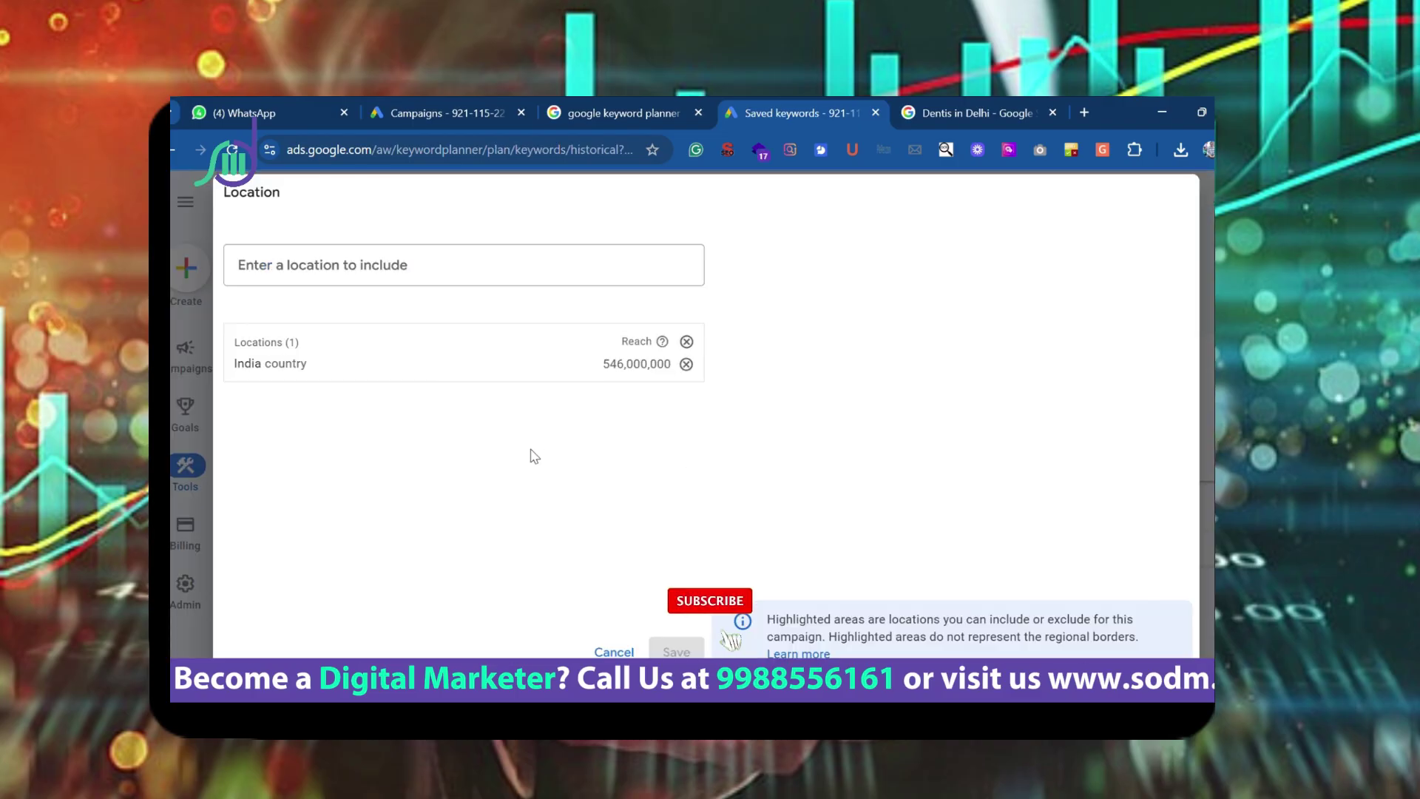
pyautogui.click(687, 364)
pyautogui.click(392, 265)
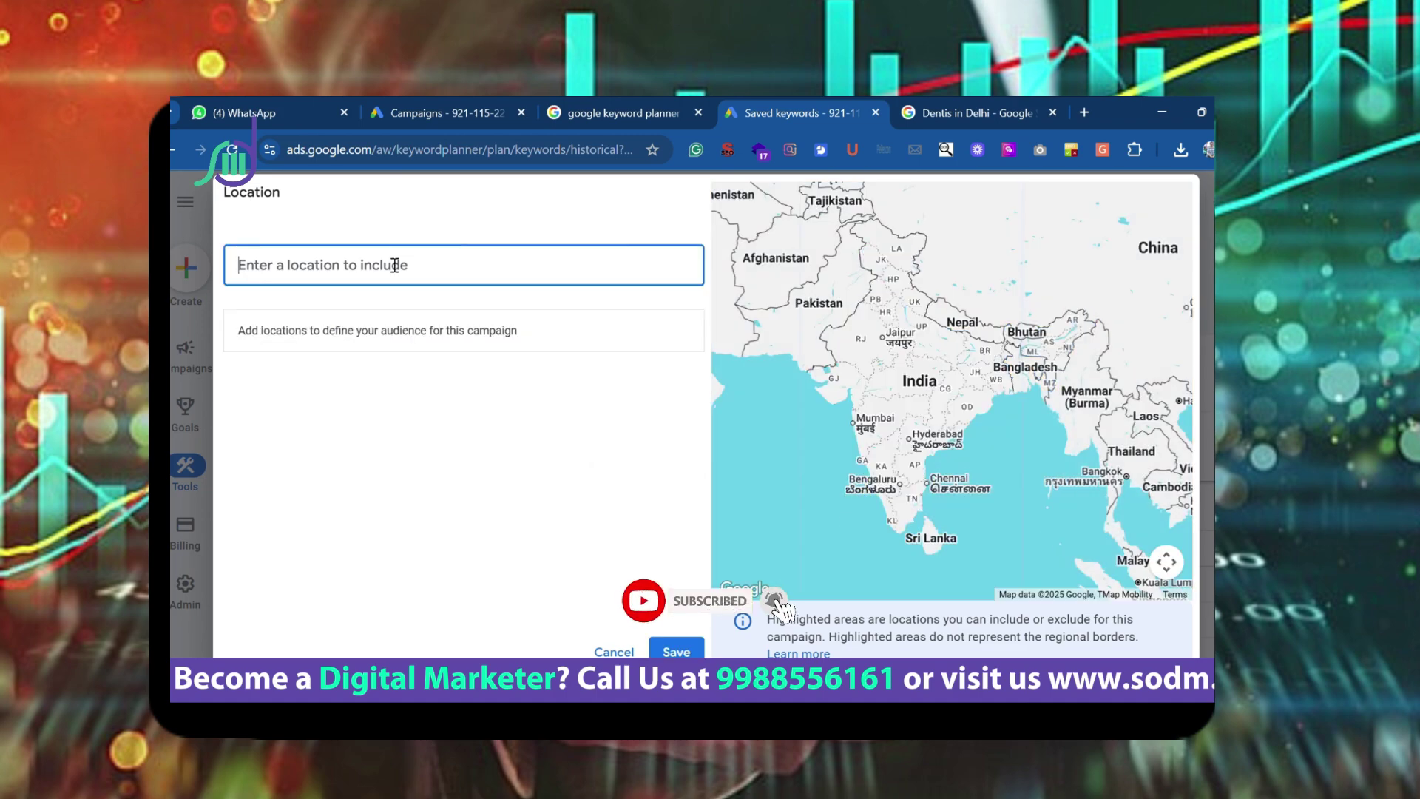
pyautogui.write('Delhi')
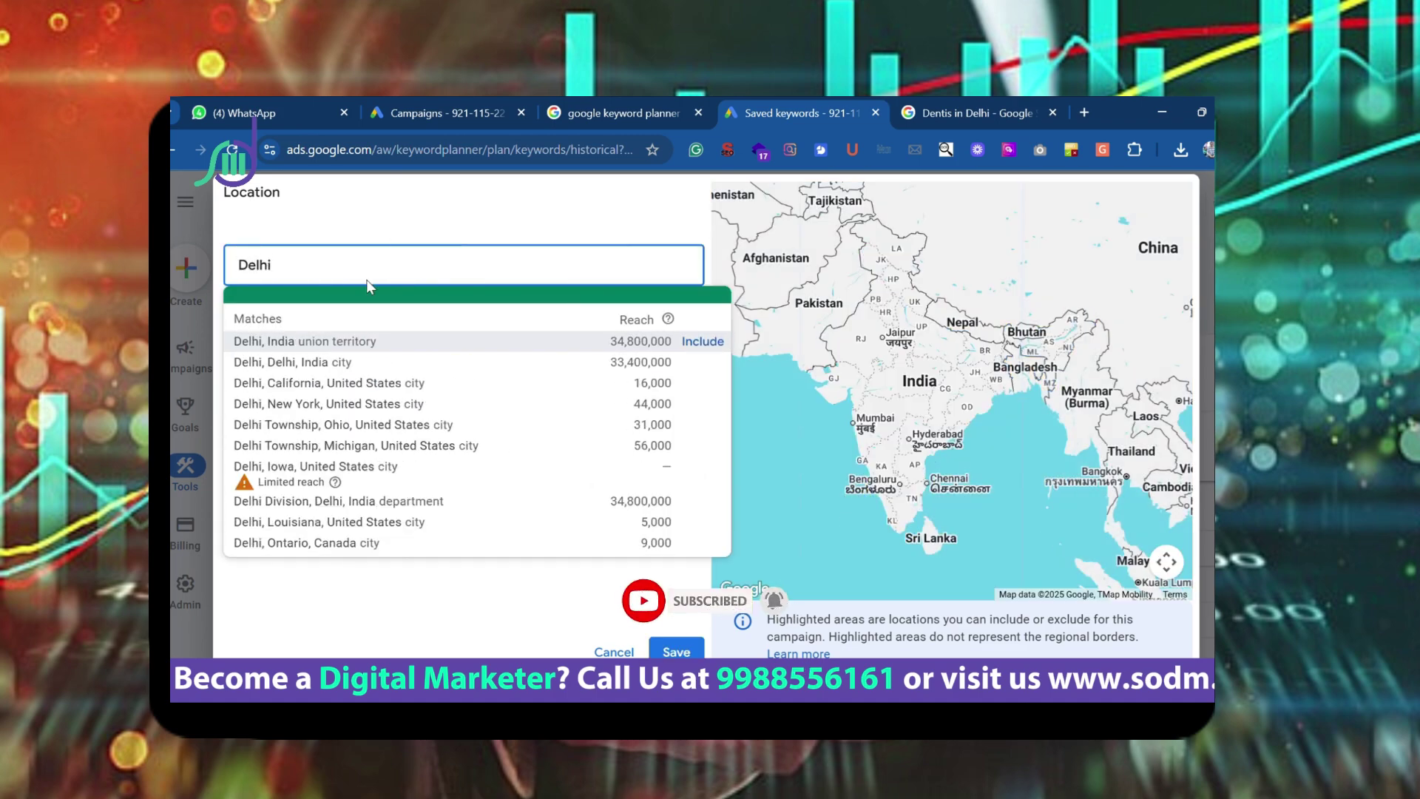
pyautogui.click(703, 341)
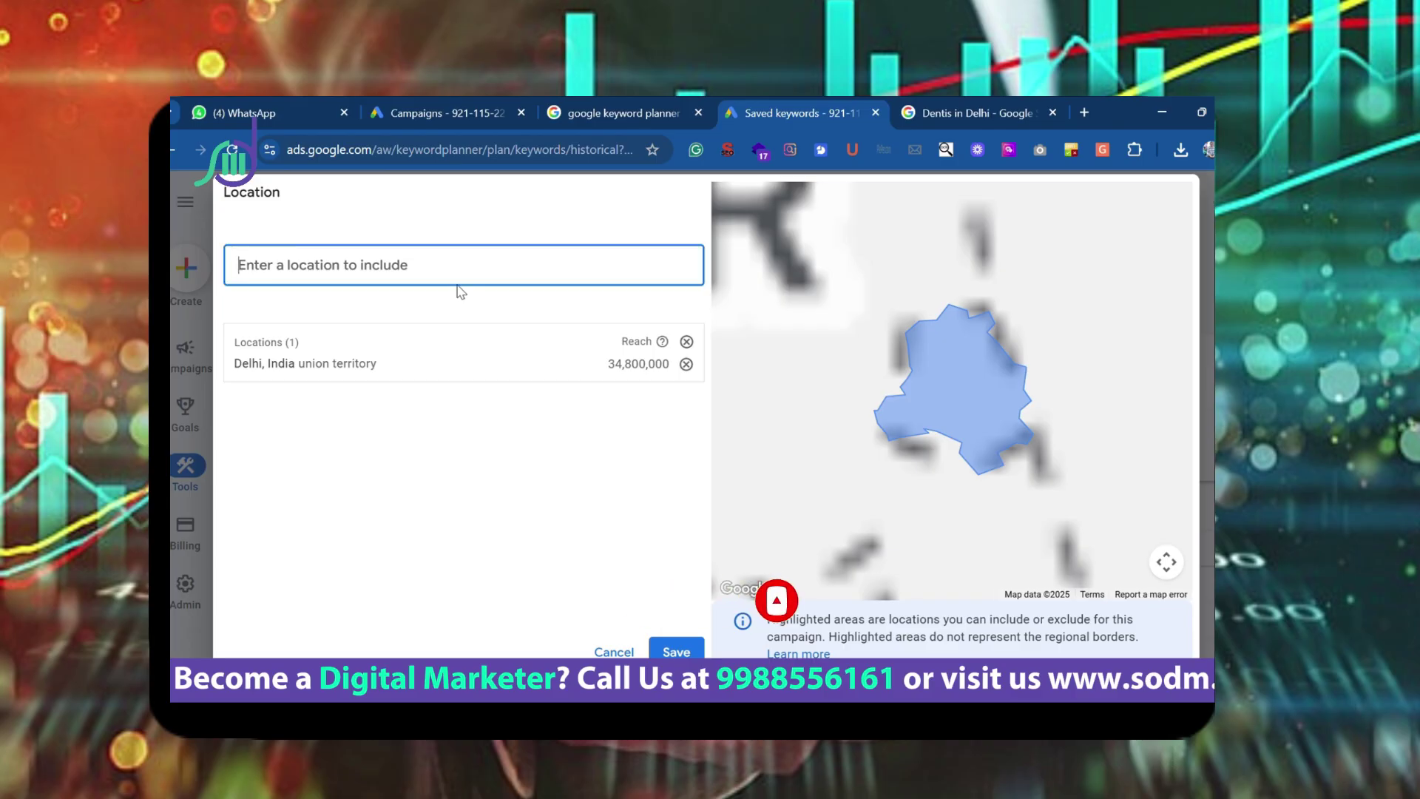
pyautogui.write('Delhi')
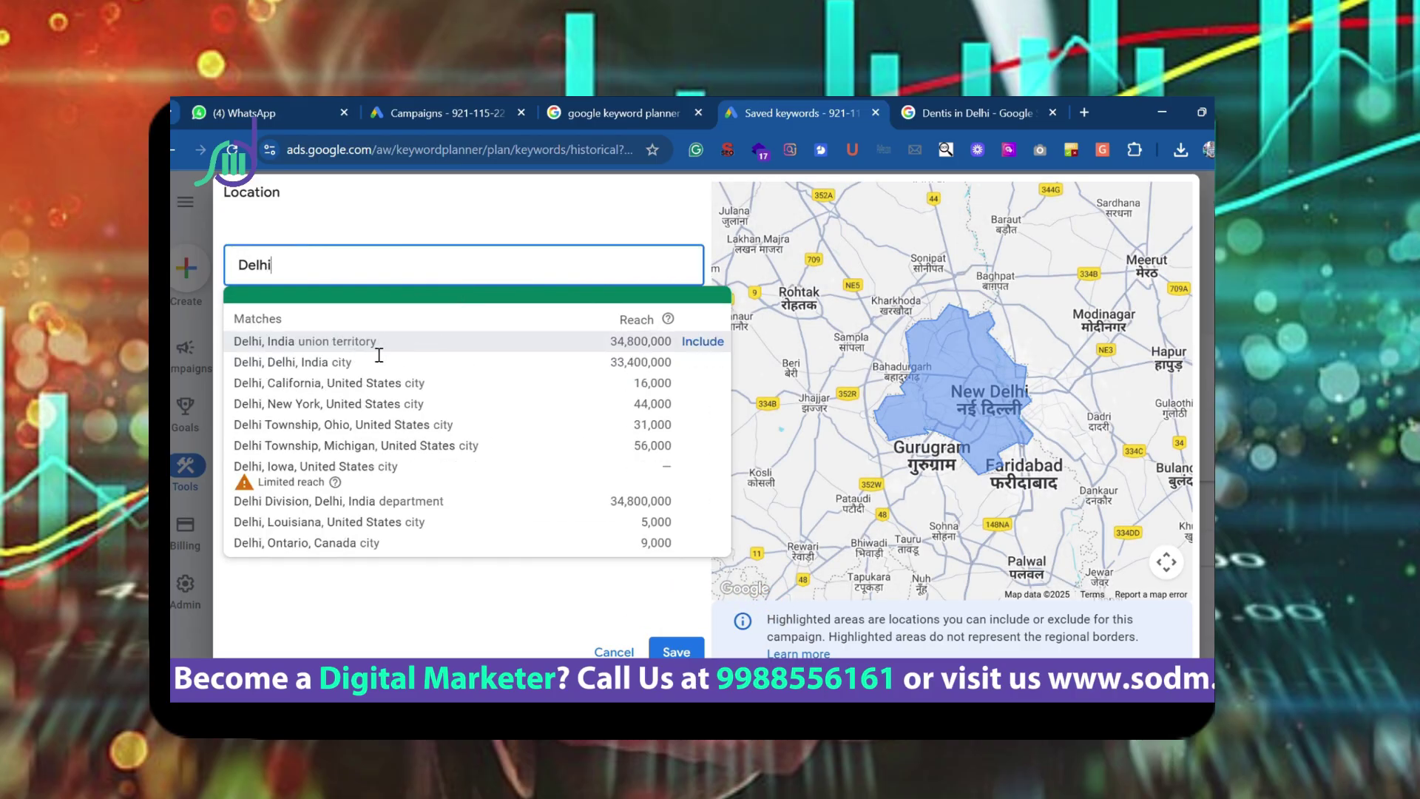
pyautogui.click(703, 361)
pyautogui.click(677, 650)
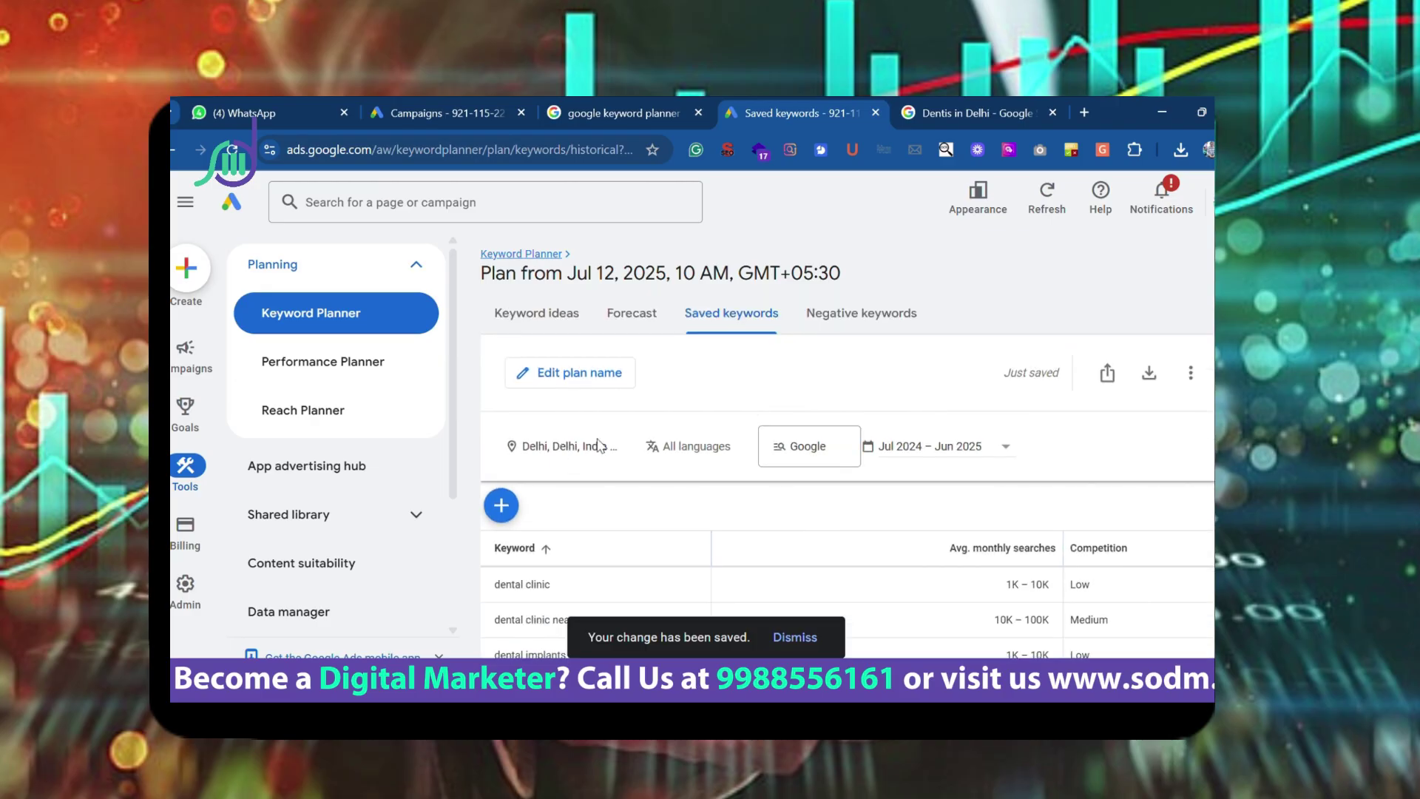
# Step: Open the download options for the dental keyword plan
pyautogui.click(1149, 373)
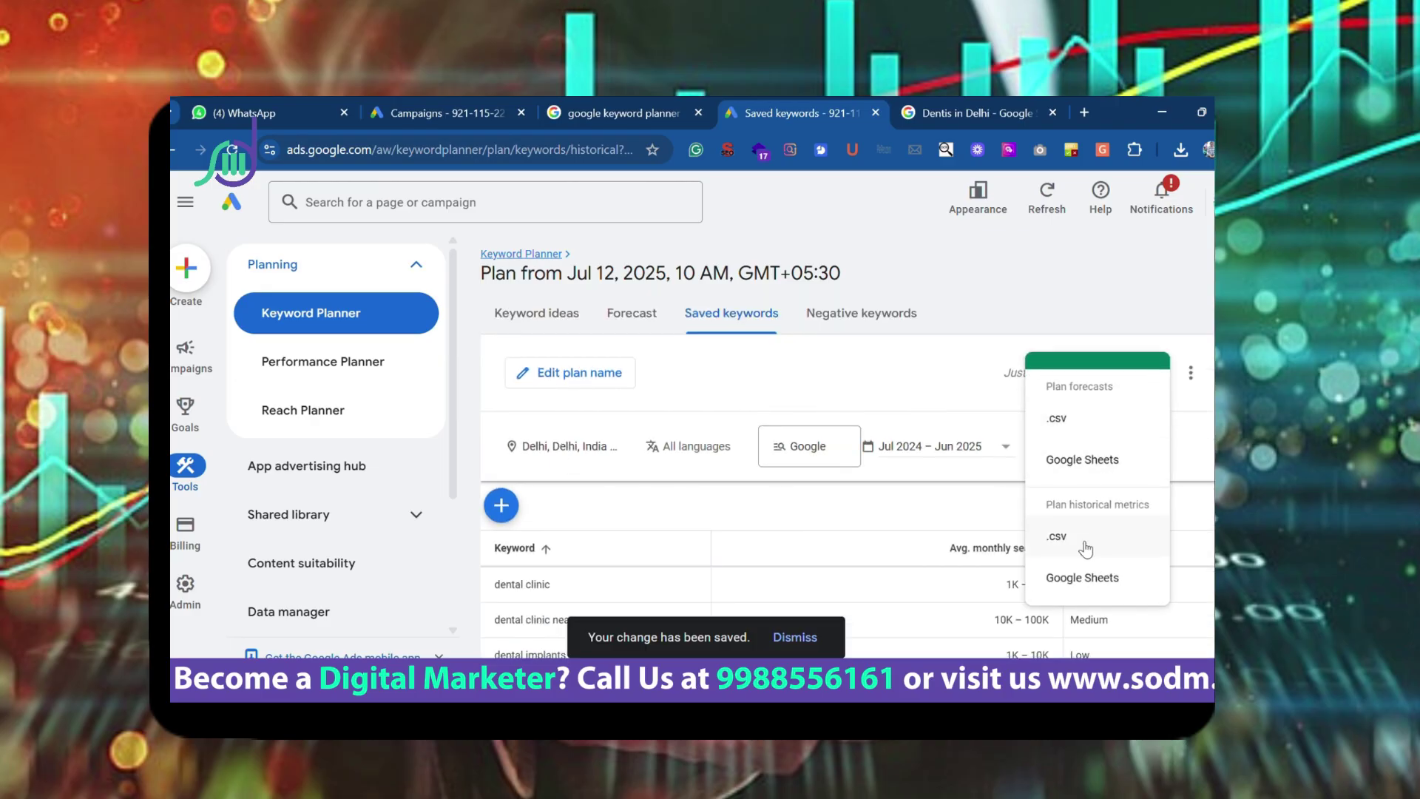